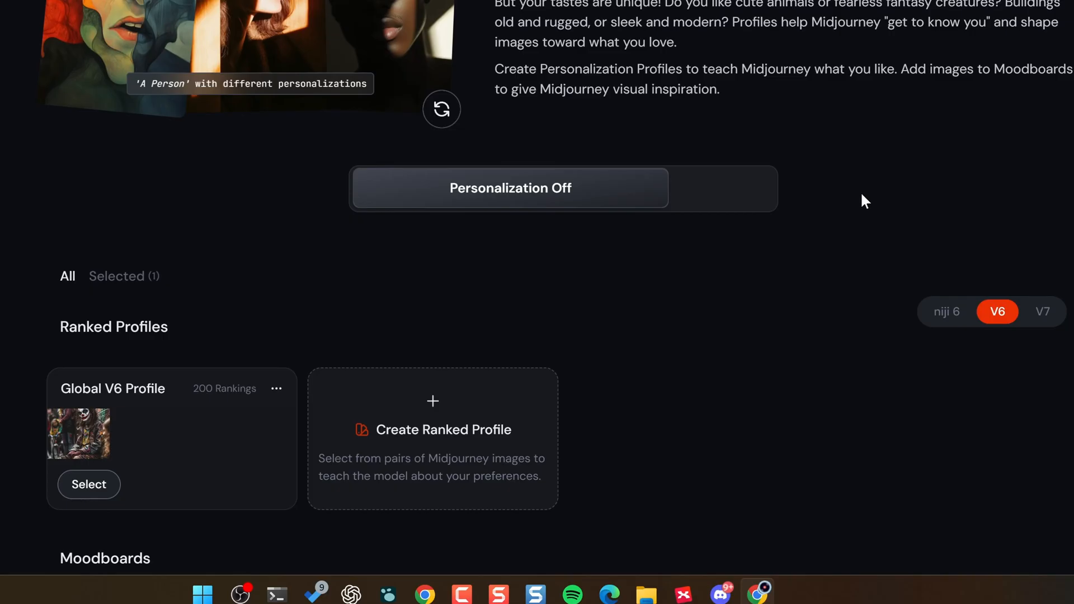
# - Switch the ranked personalization profiles to V7 and open the creation of a ranked profile
pyautogui.click(1044, 312)
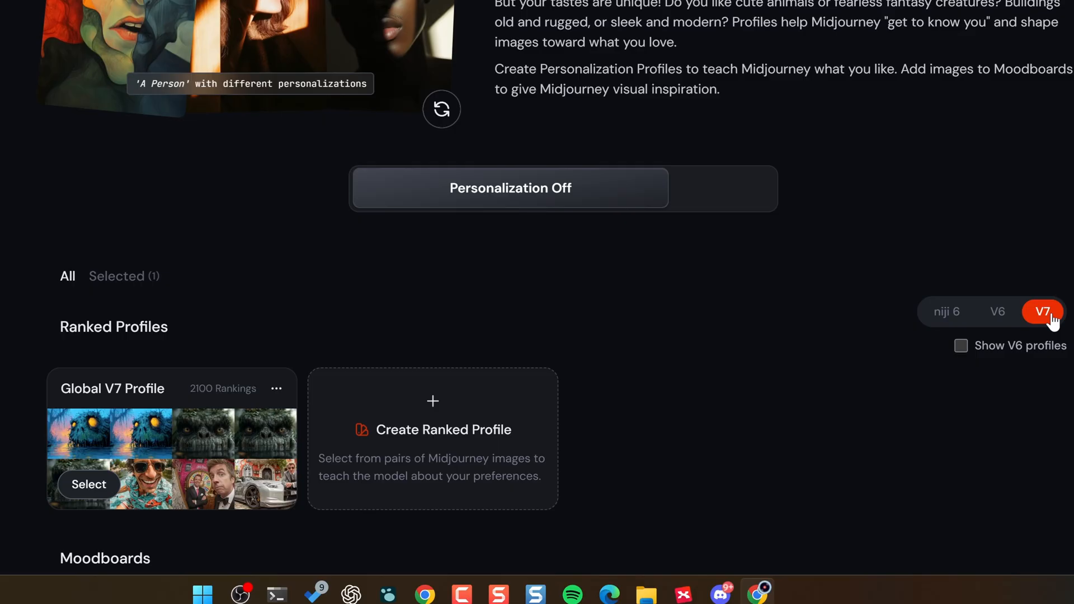
pyautogui.moveTo(193, 398)
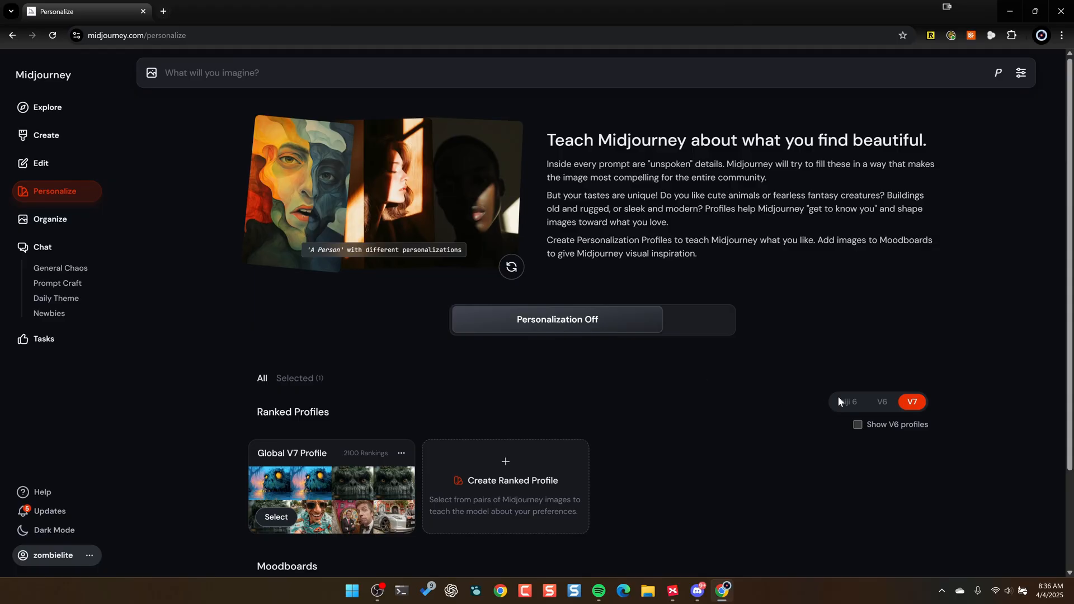
pyautogui.click(882, 402)
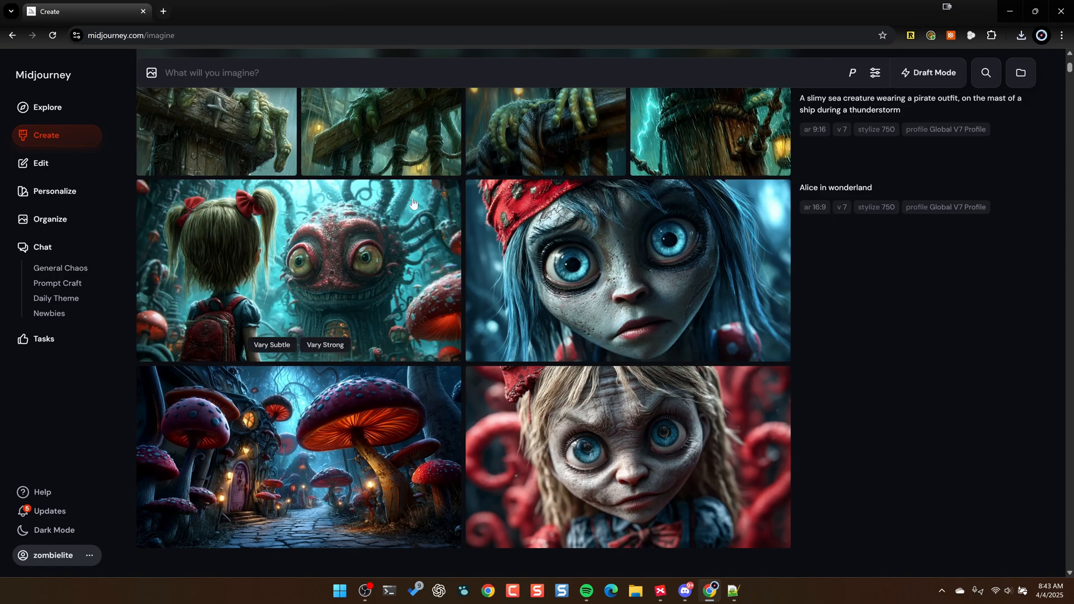
# - Upscale the Alice in Wonderland image of the mushroom path and house with the Creative option
pyautogui.click(387, 430)
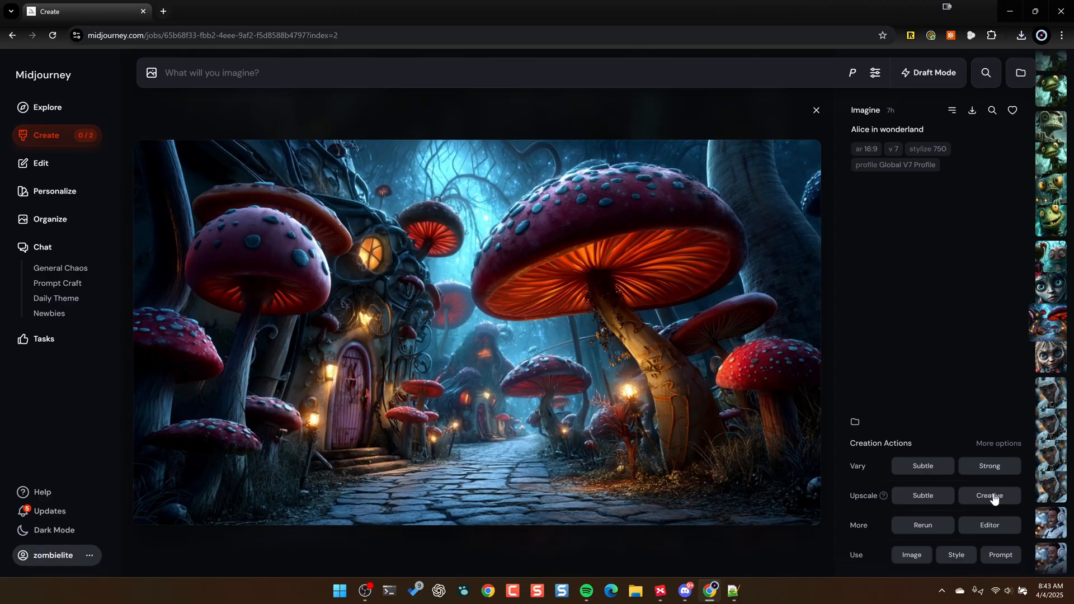
pyautogui.click(991, 496)
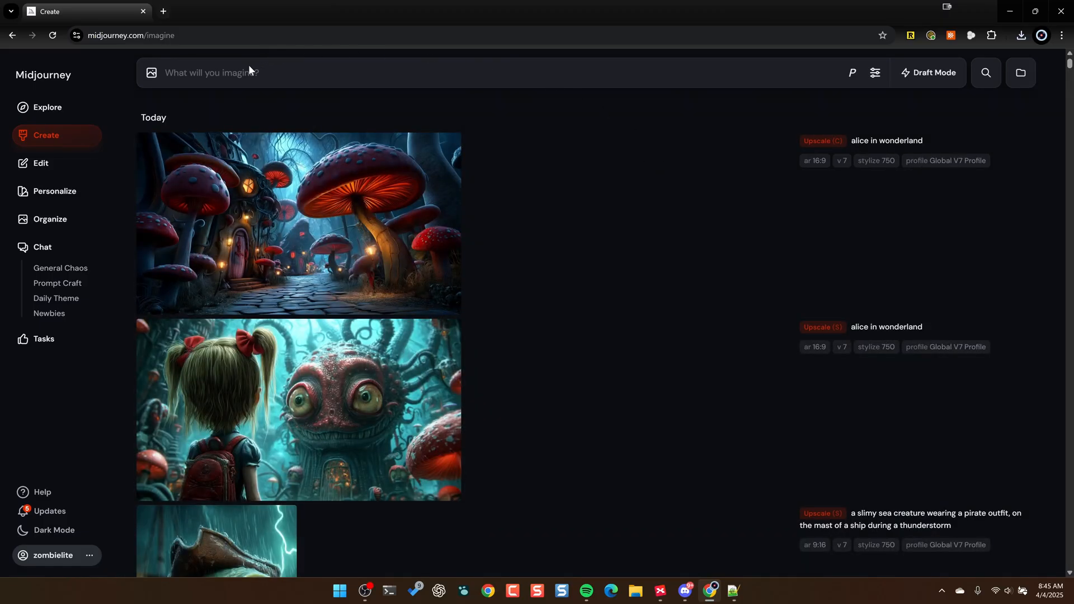
# - Turn on personalization for new prompts and collapse the list of profiles
pyautogui.click(851, 80)
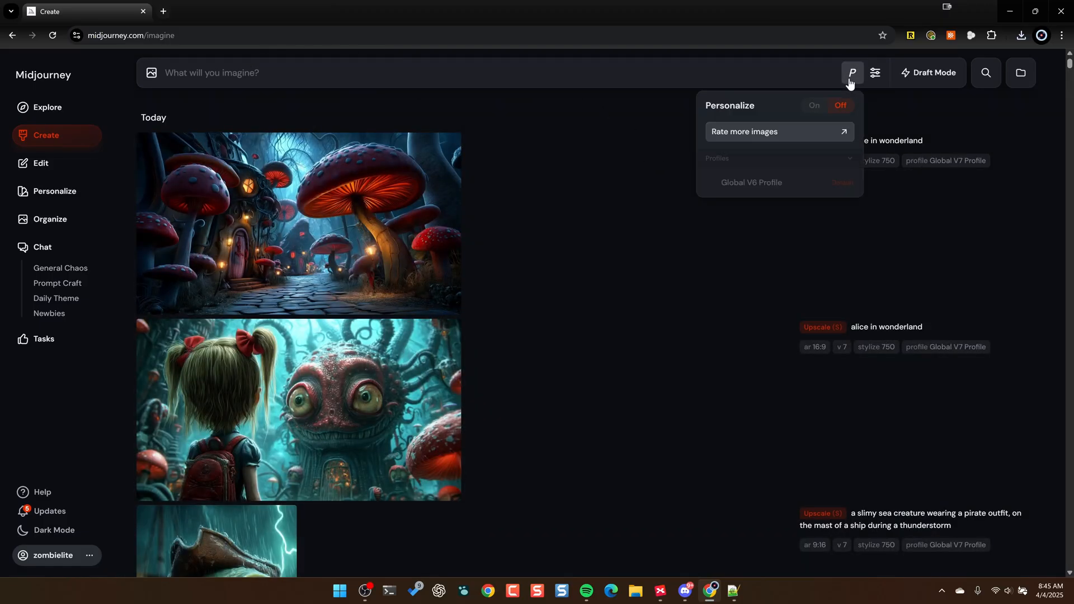
pyautogui.click(815, 105)
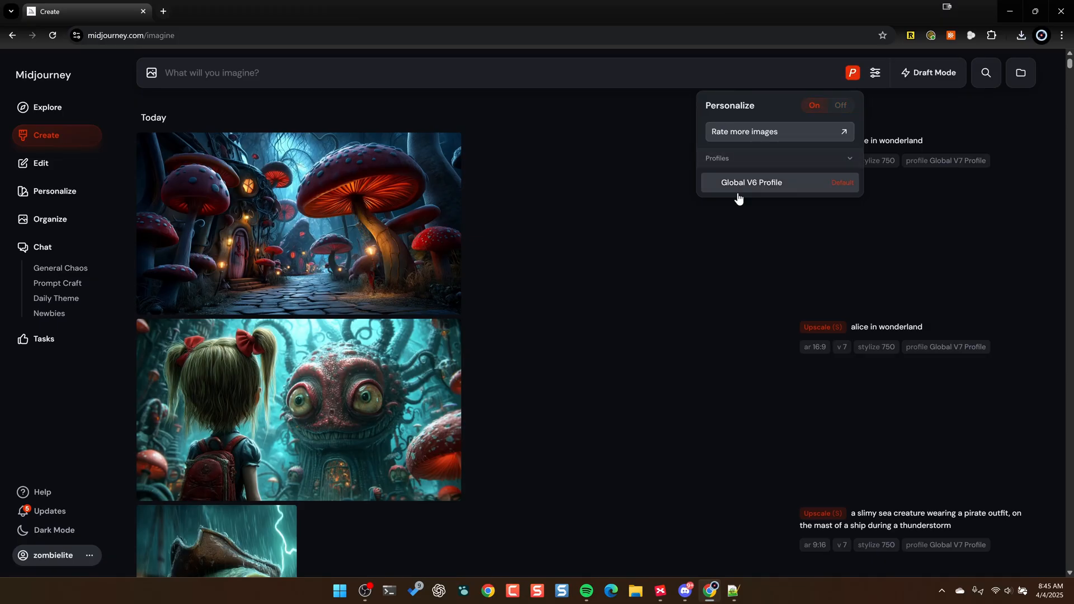
pyautogui.click(774, 187)
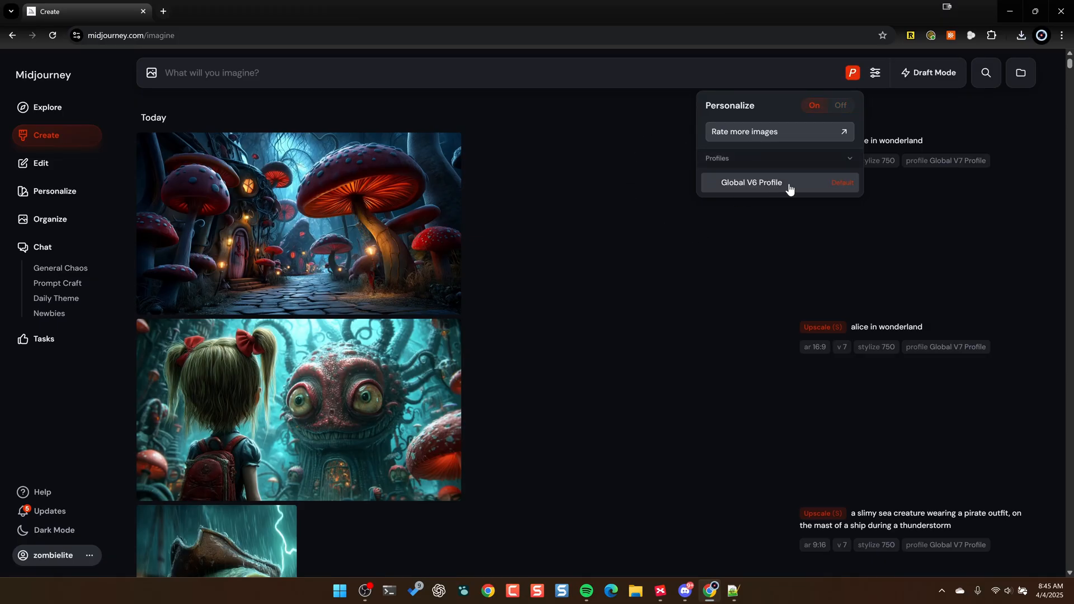
pyautogui.click(849, 159)
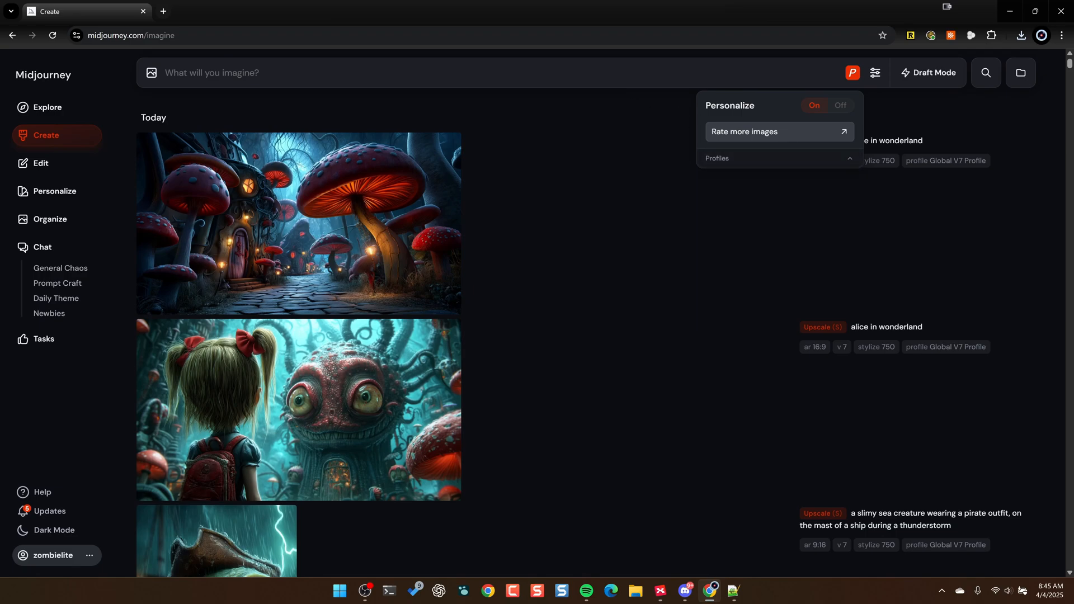
# - Configure the generation settings with model version 7, Variety 25 and Weirdness 700
pyautogui.click(876, 75)
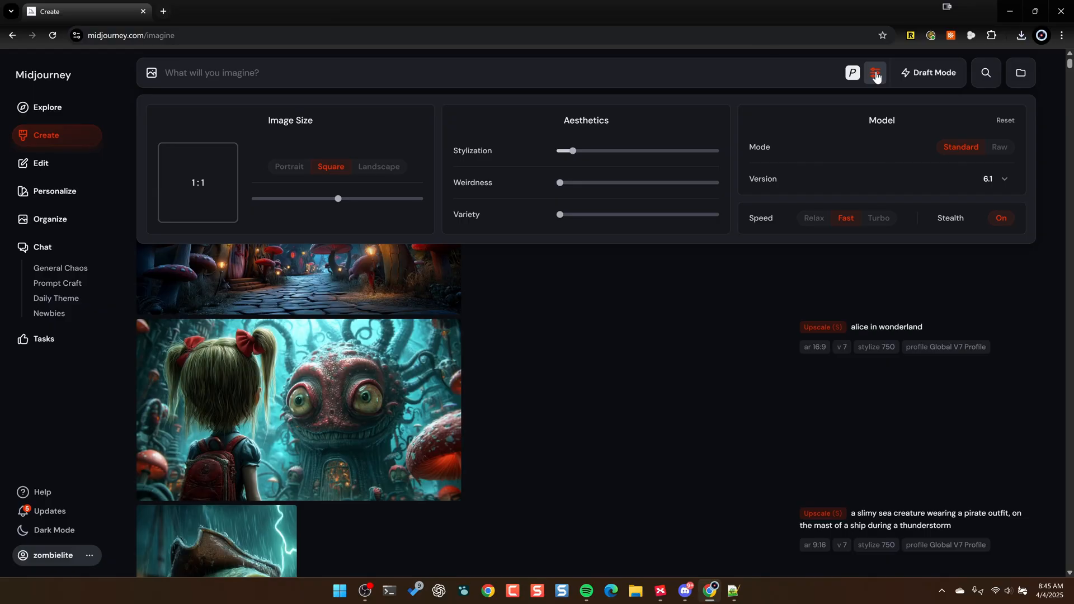
pyautogui.click(998, 185)
pyautogui.click(947, 201)
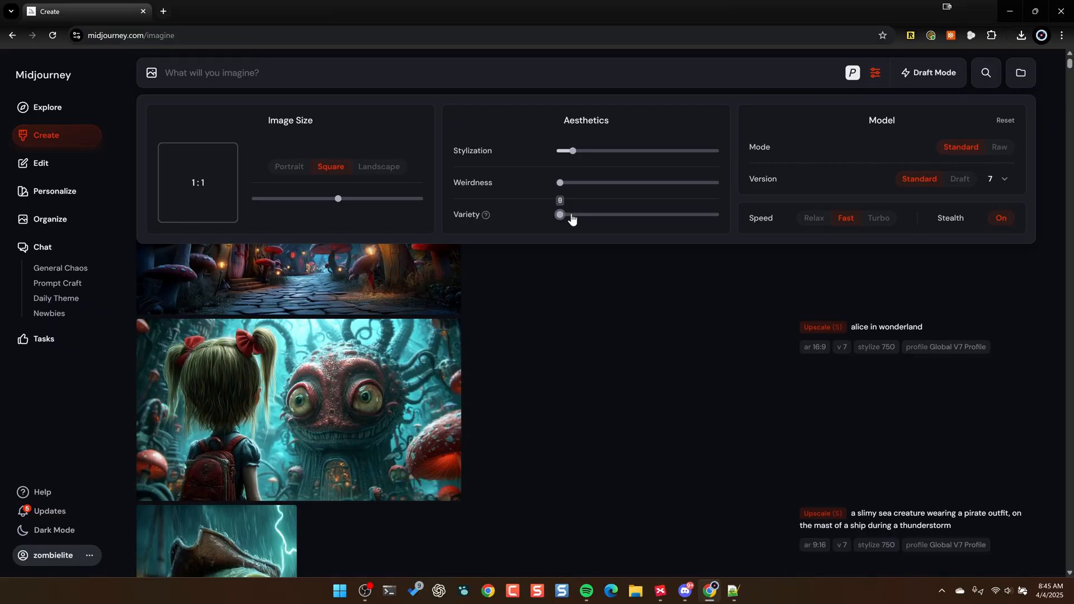
pyautogui.moveTo(561, 218); pyautogui.dragTo(597, 215)
pyautogui.moveTo(560, 183); pyautogui.dragTo(595, 183)
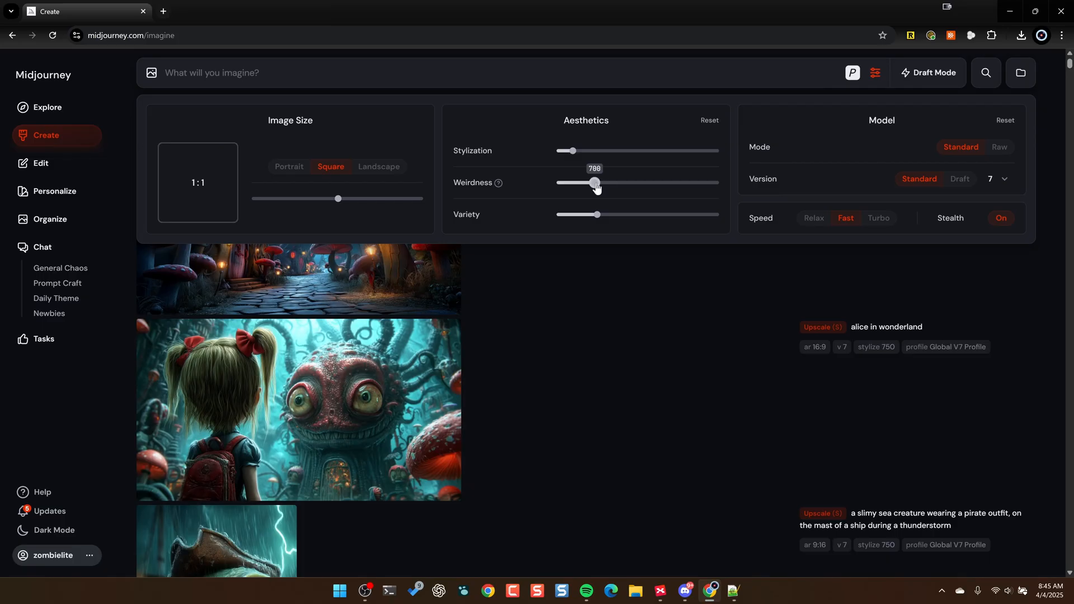
# - Try the Relax and Turbo generation speeds, return to Fast and close the settings
pyautogui.click(814, 223)
pyautogui.click(846, 219)
pyautogui.click(883, 224)
pyautogui.click(843, 220)
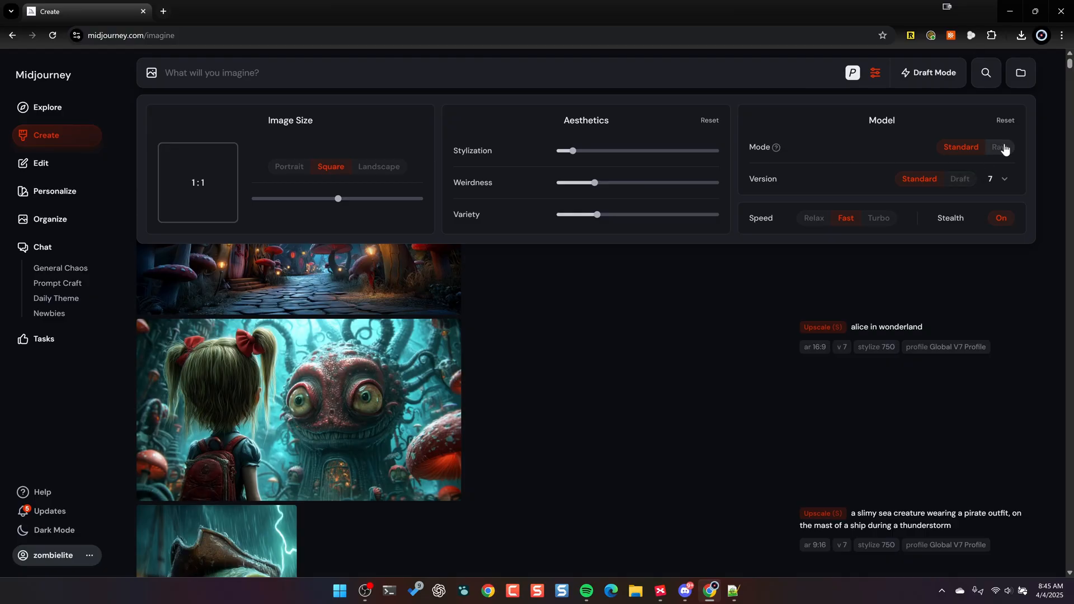
pyautogui.click(1040, 102)
# - Try to generate images from the prompt "alice in wonderland"
pyautogui.write('alice in wonderland')
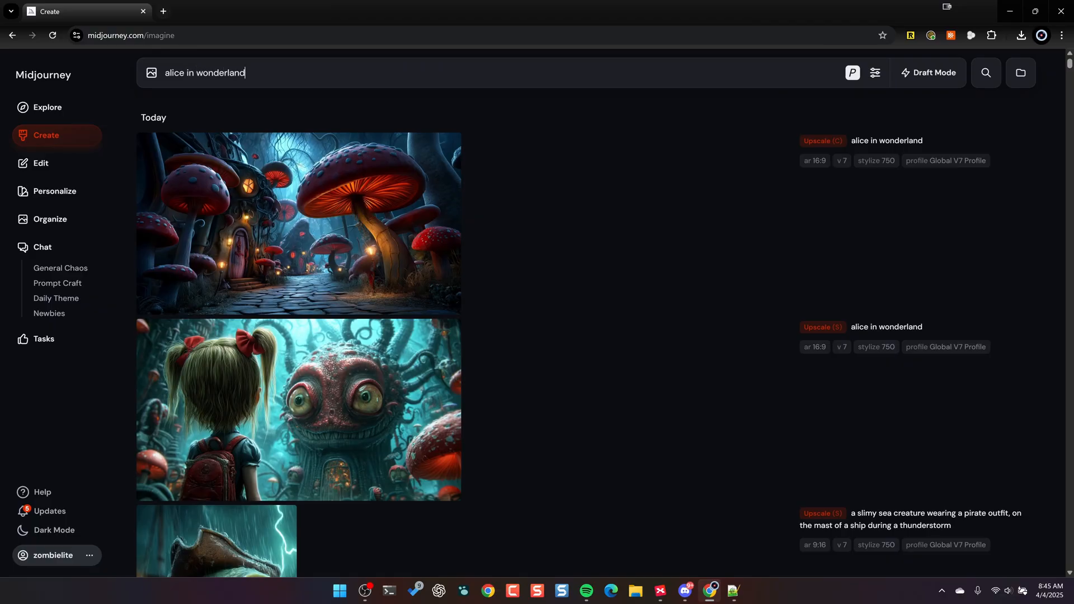
pyautogui.press('Return')
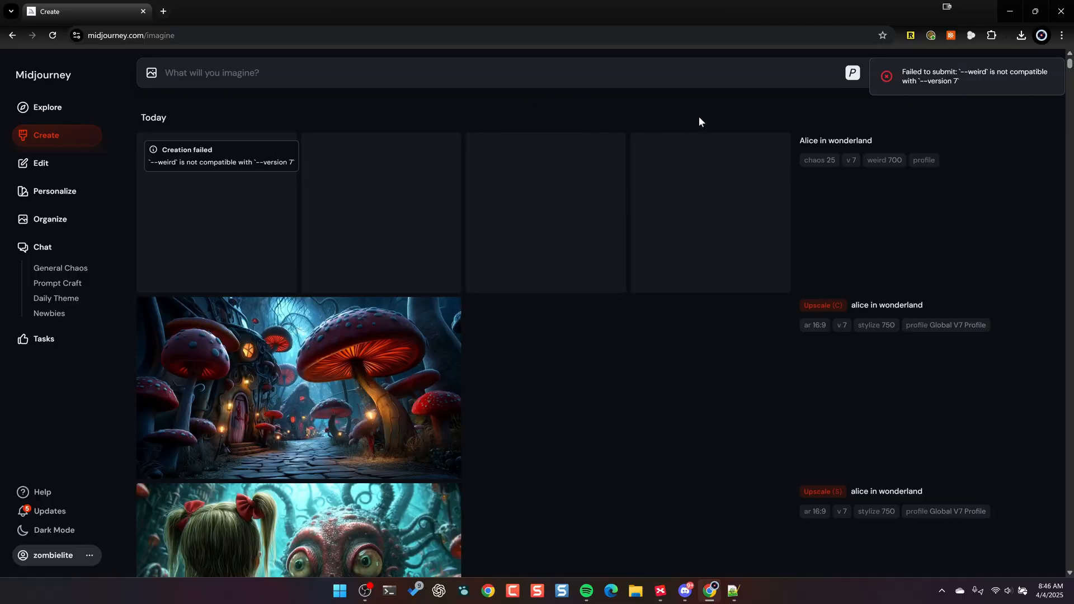
# - Lower Weirdness to its minimum in the generation settings
pyautogui.click(851, 73)
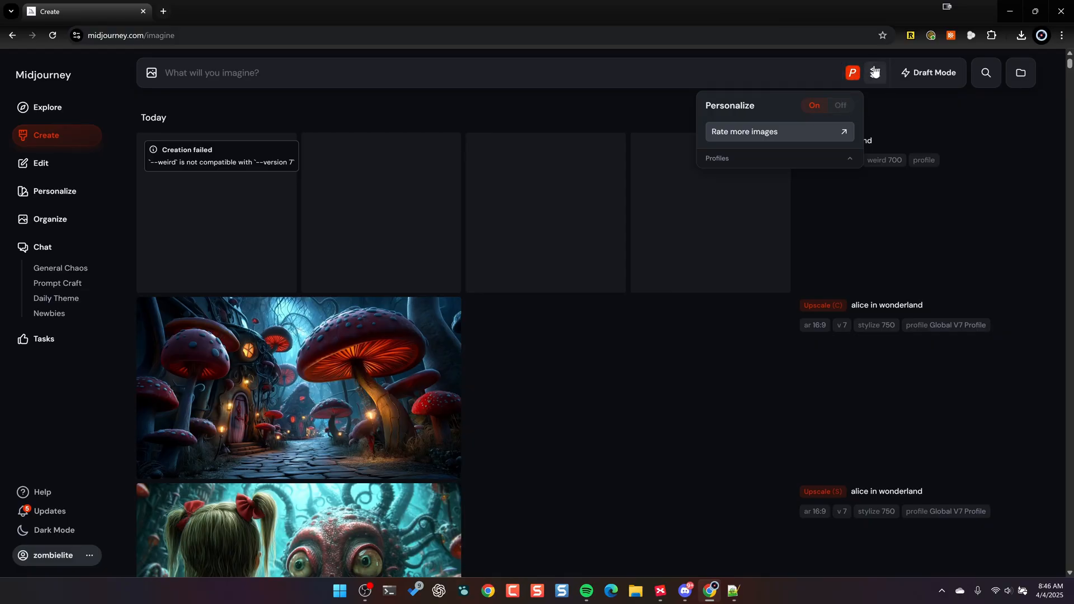
pyautogui.click(875, 73)
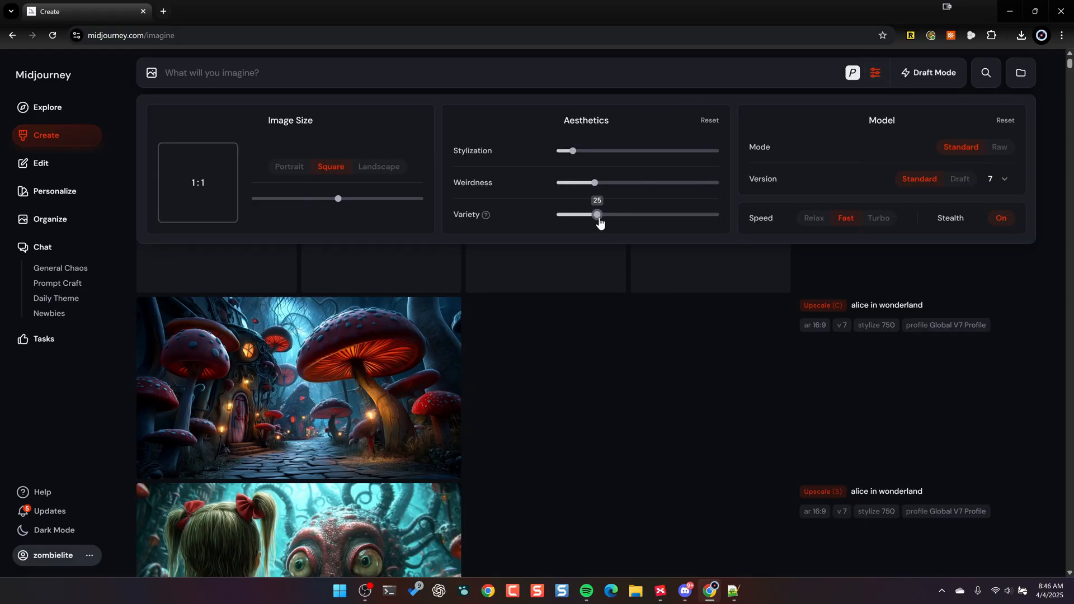
pyautogui.moveTo(597, 185); pyautogui.dragTo(558, 183)
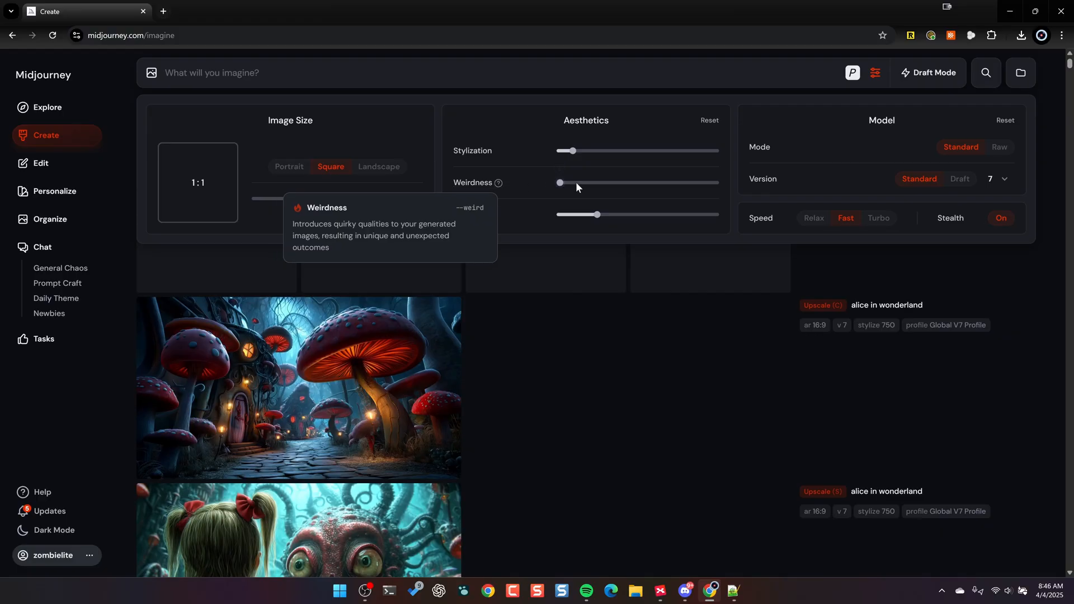
pyautogui.click(1045, 114)
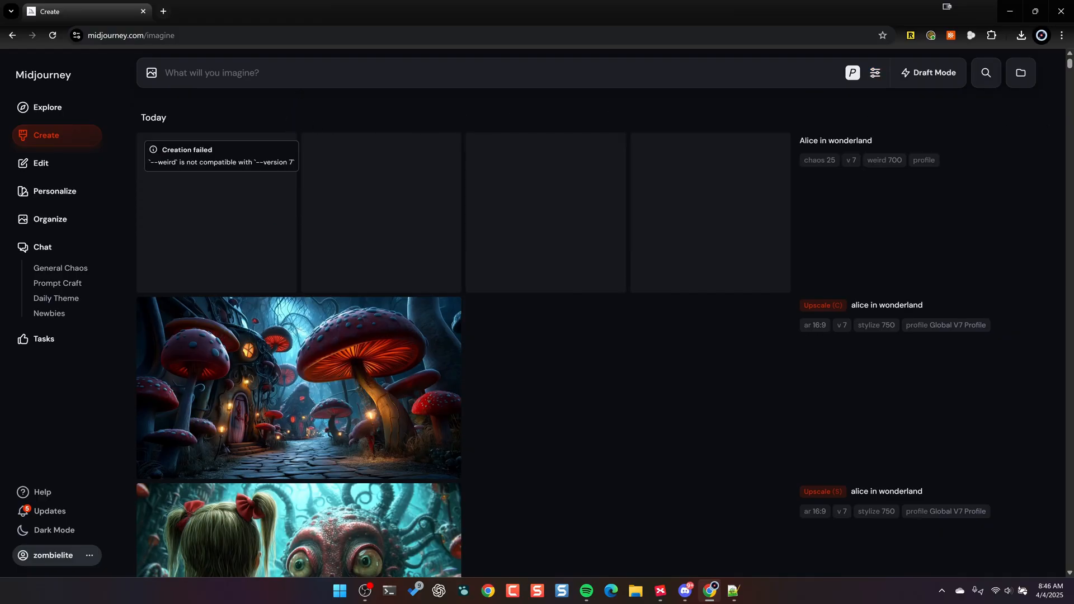
# - Generate personalized images from the prompt "alice in wonderland --ar 16:9"
pyautogui.write('alice in wonderland --ar 16:')
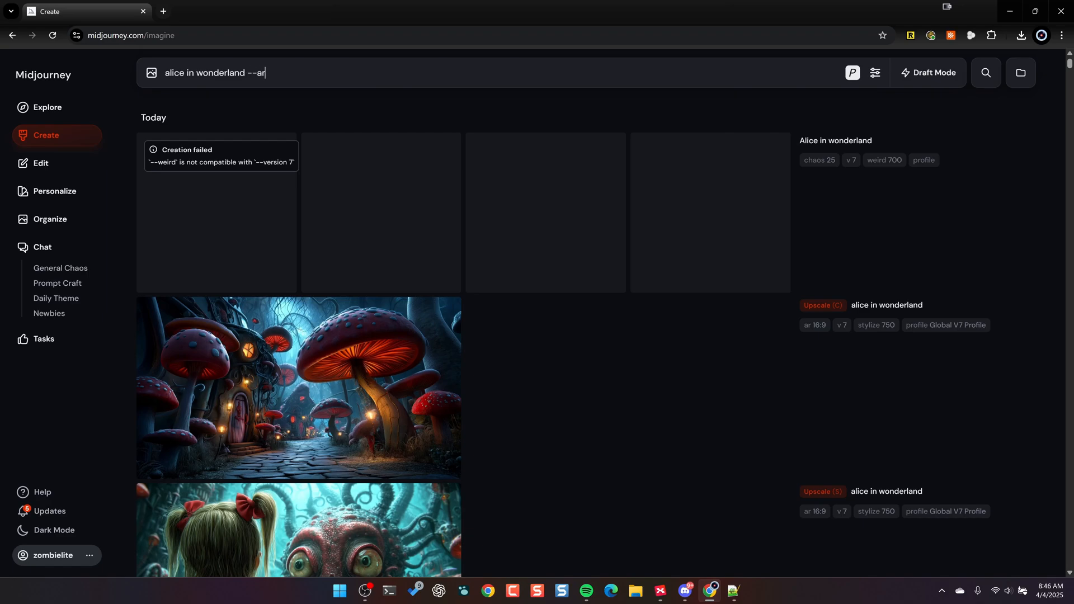
pyautogui.write('9')
pyautogui.press('Return')
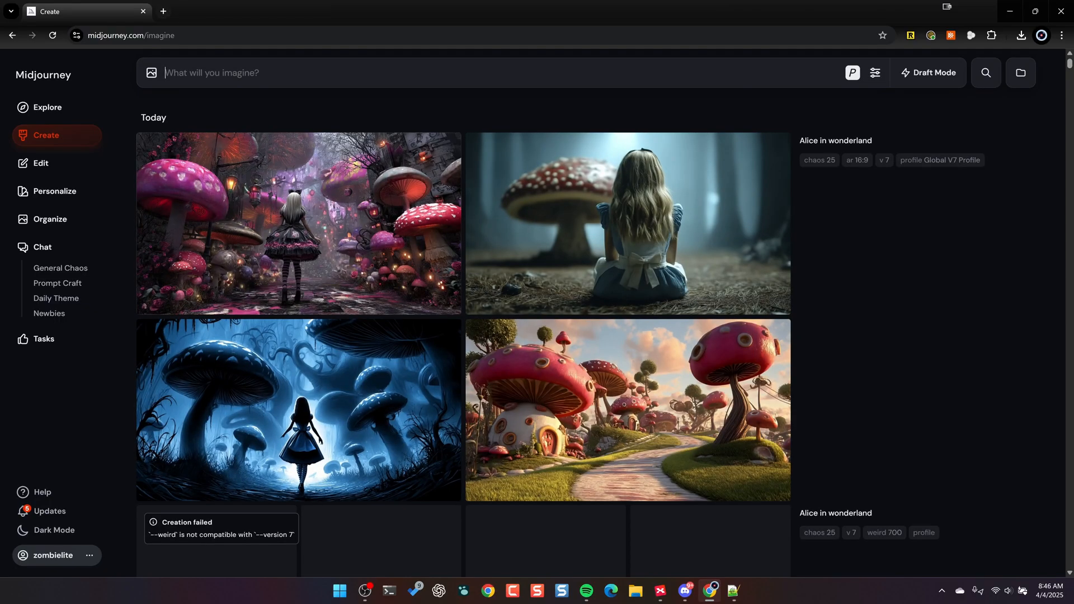
# - Upscale the image of Alice among pink mushrooms with Subtle, and view the image of Alice seated before a mushroom
pyautogui.click(357, 204)
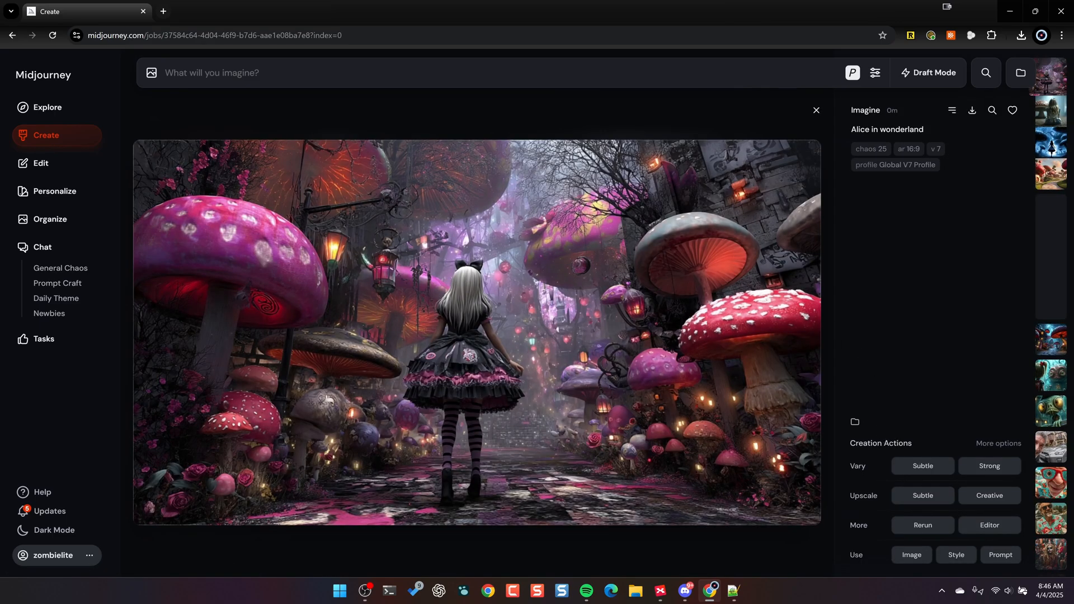
pyautogui.click(916, 503)
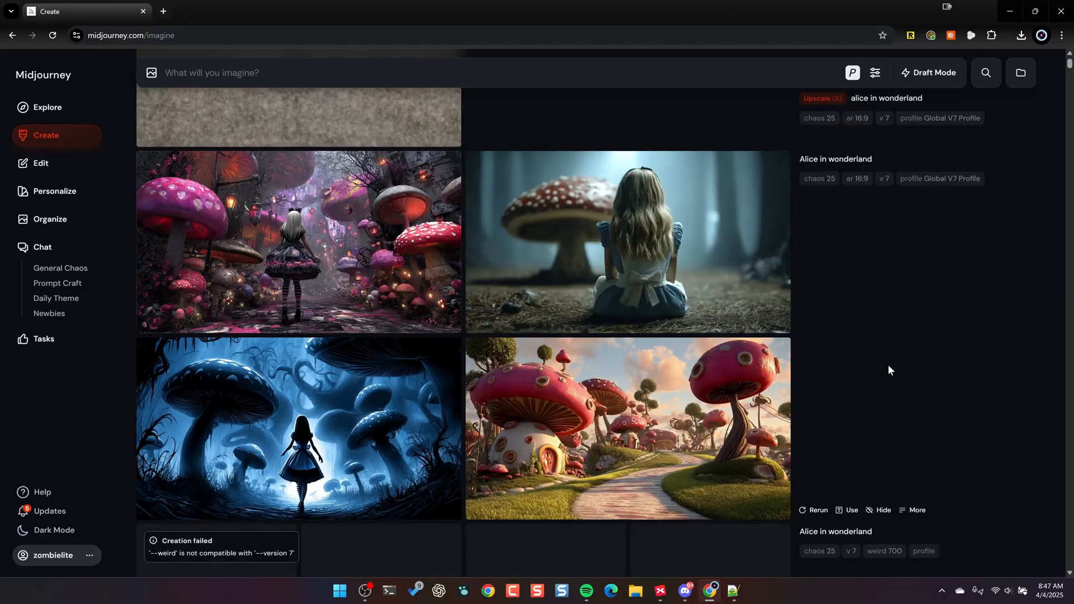
pyautogui.click(671, 232)
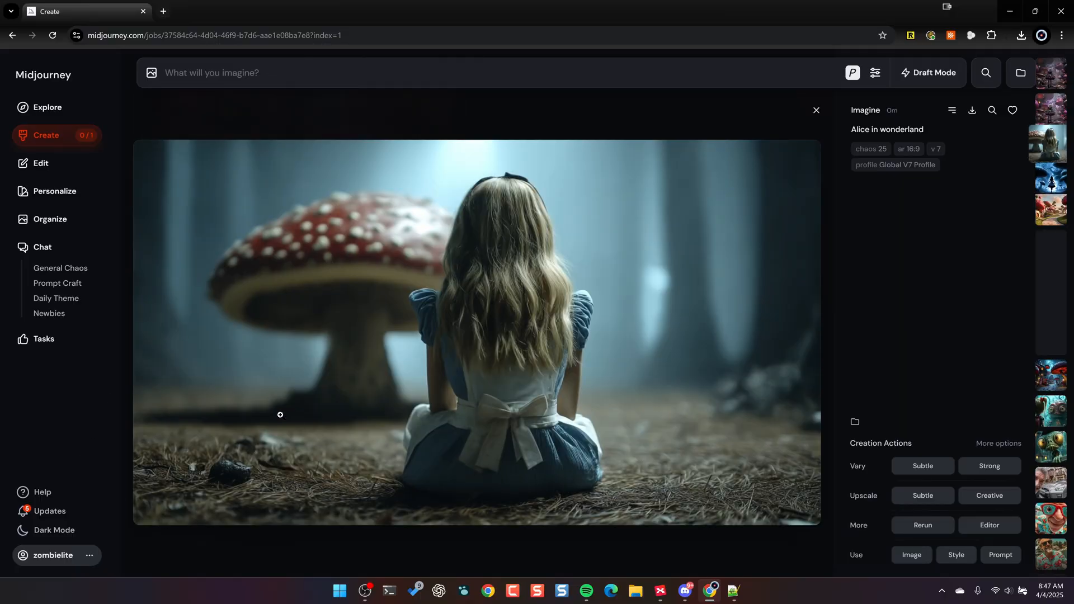
pyautogui.click(817, 111)
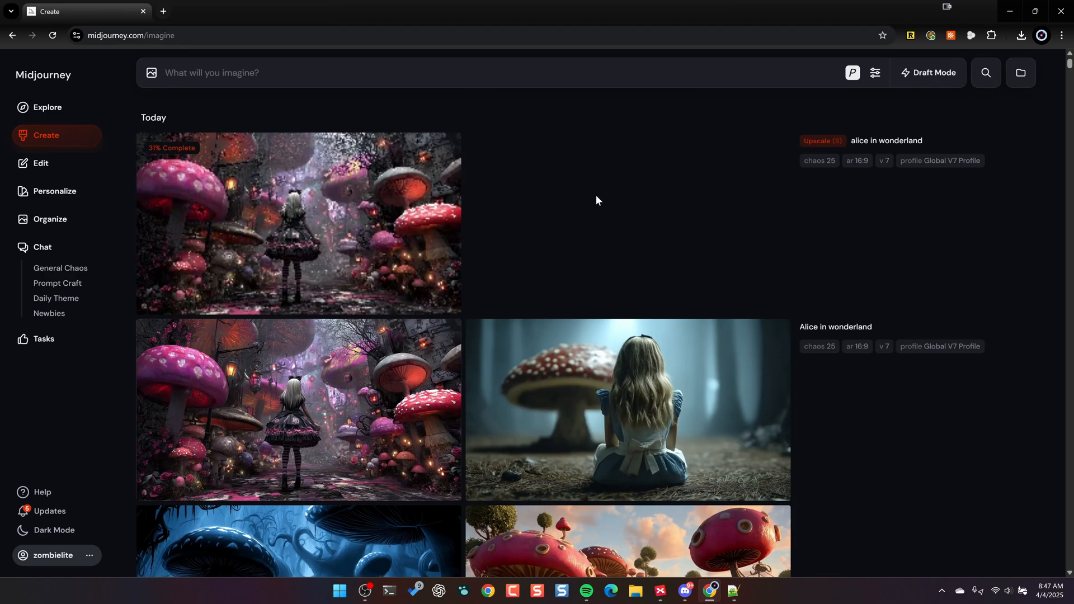
# - Turn off personalization for new prompts
pyautogui.click(854, 75)
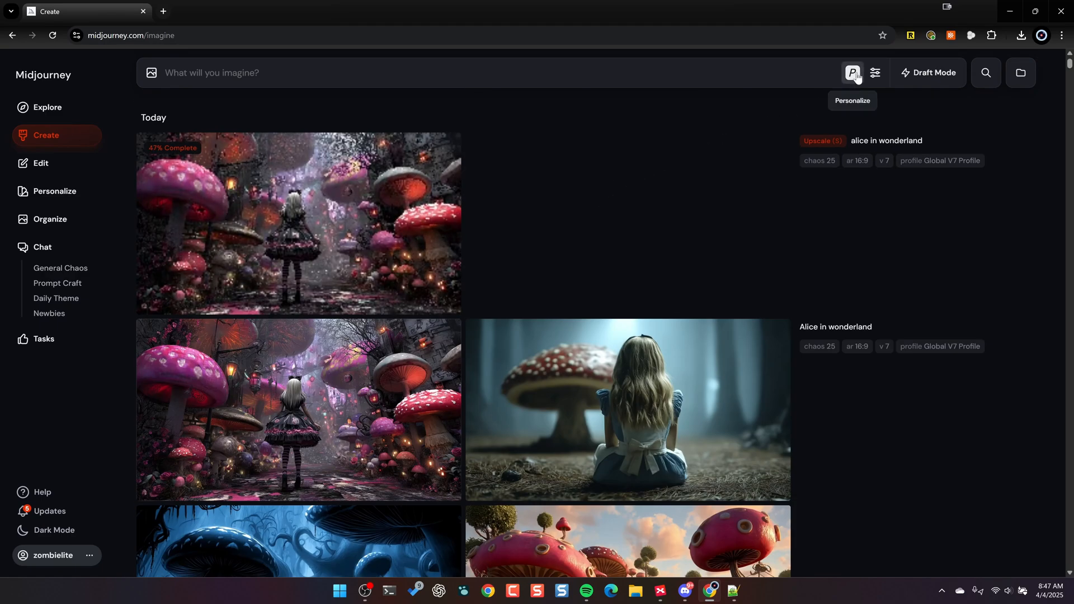
pyautogui.click(854, 75)
pyautogui.click(846, 106)
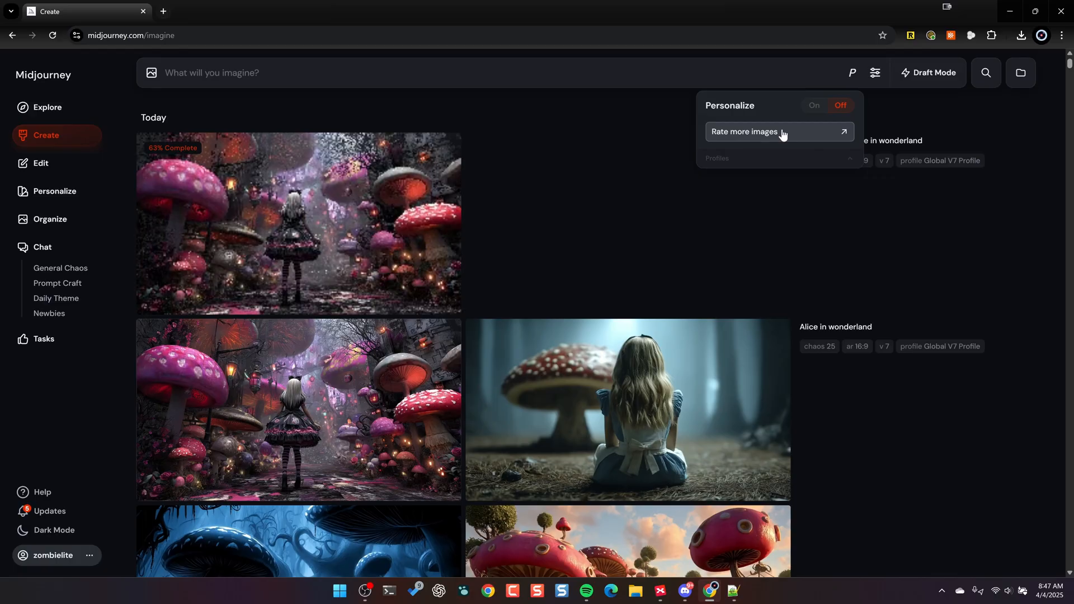
# - Generate images without personalization from the prompt "alice in wonderland --ar 16:9"
pyautogui.write('alice in wonderland --ar 16:9')
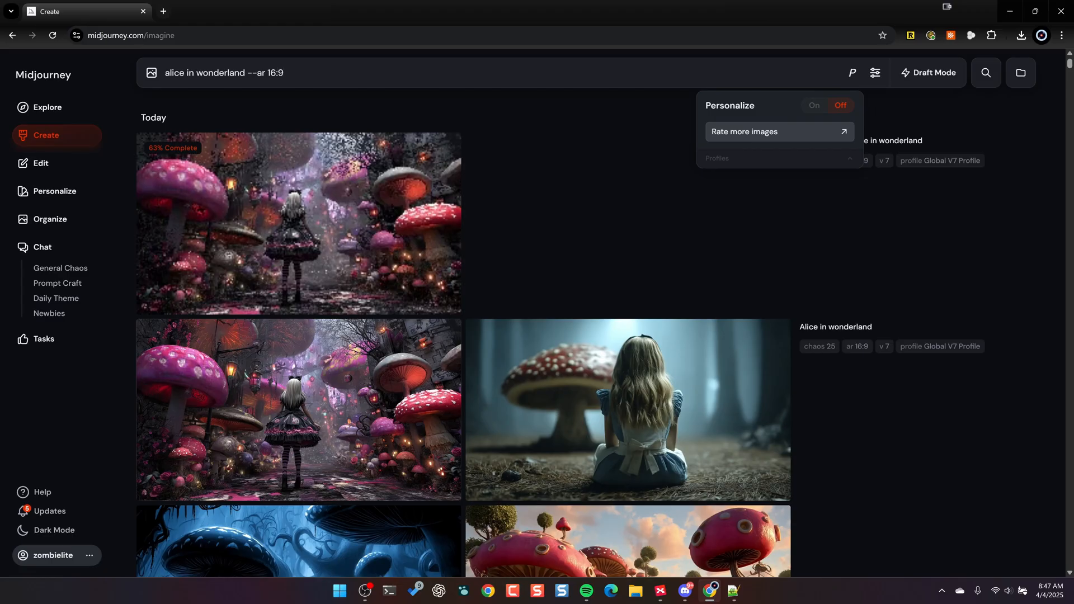
pyautogui.press('Return')
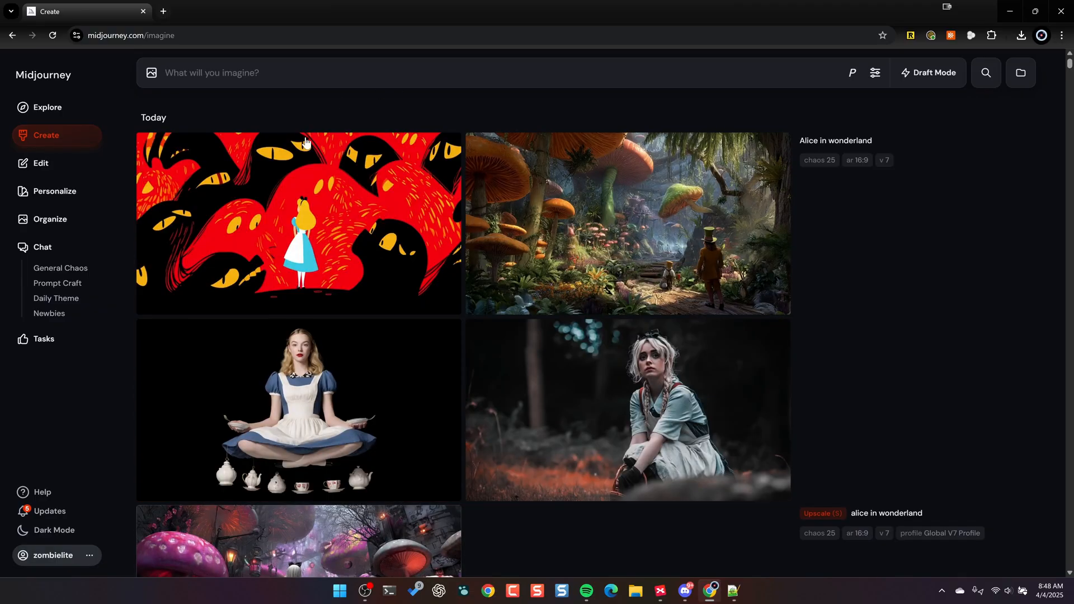
# - View each of the four non-personalized Alice in Wonderland images enlarged and return to the gallery
pyautogui.click(391, 207)
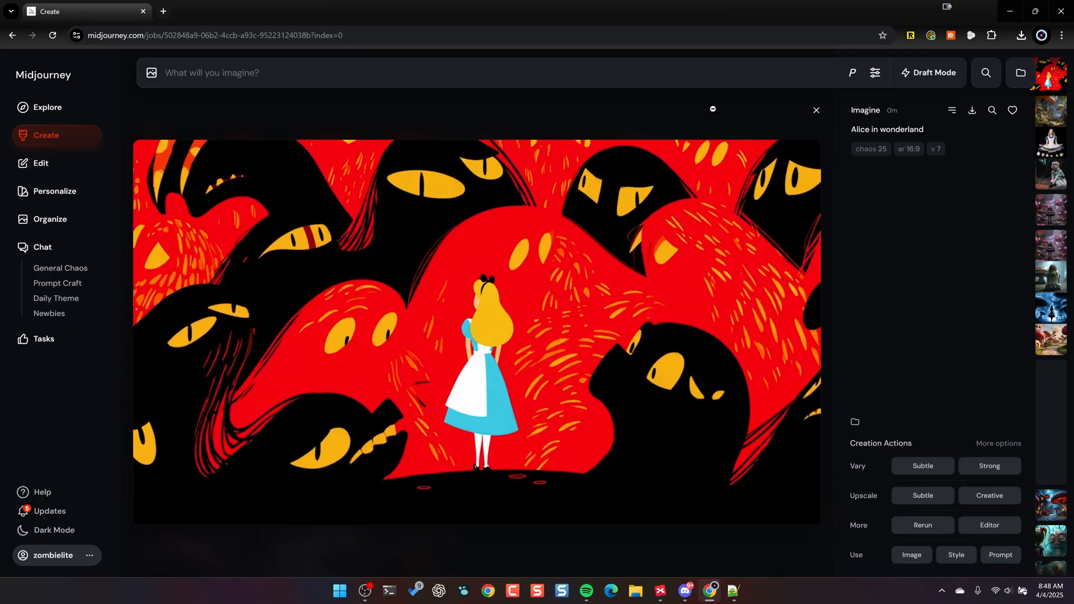
pyautogui.press('Right')
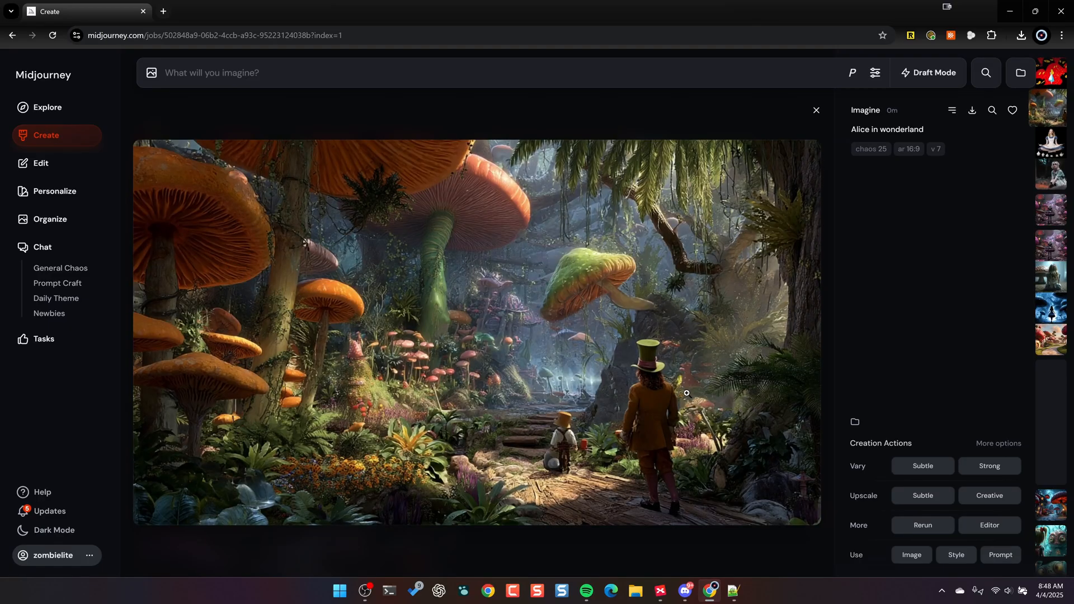
pyautogui.press('Right')
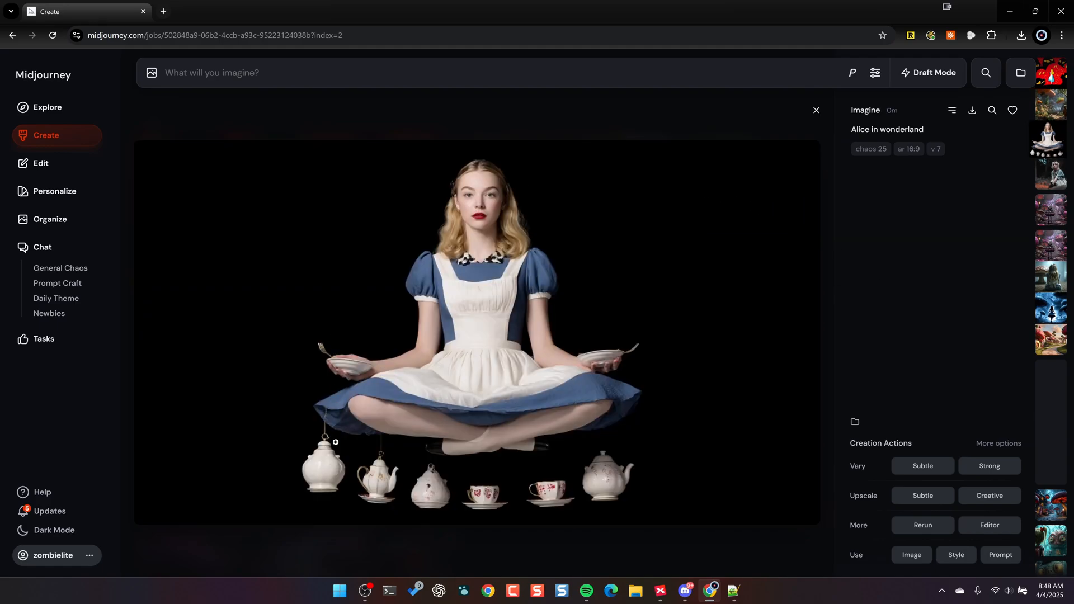
pyautogui.press('Right')
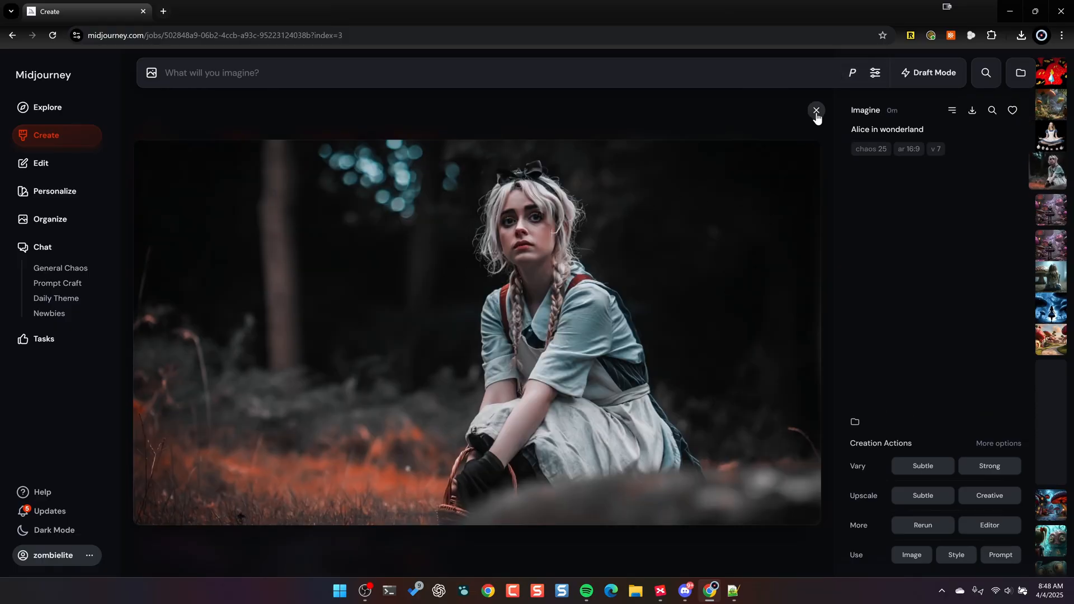
pyautogui.click(816, 110)
pyautogui.moveTo(635, 144)
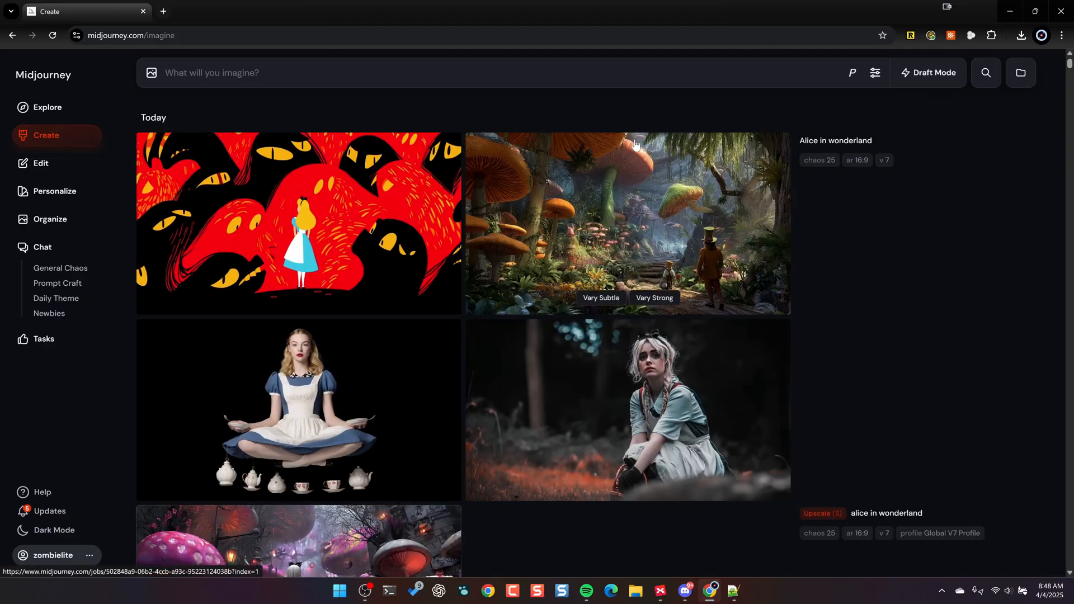
# - Turn personalization back on for new prompts
pyautogui.click(852, 77)
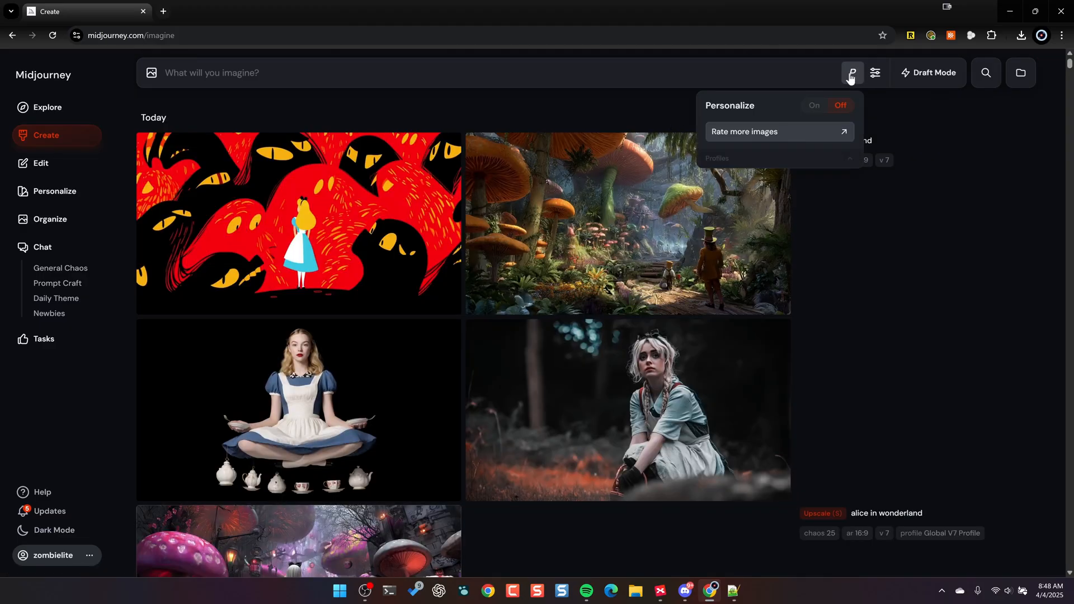
pyautogui.click(814, 108)
pyautogui.click(643, 96)
# - Start a new prompt reading "a carnival in winter with a giant elephant lumbering through the middle of a tent with"
pyautogui.click(297, 81)
pyautogui.write('a carnival in ')
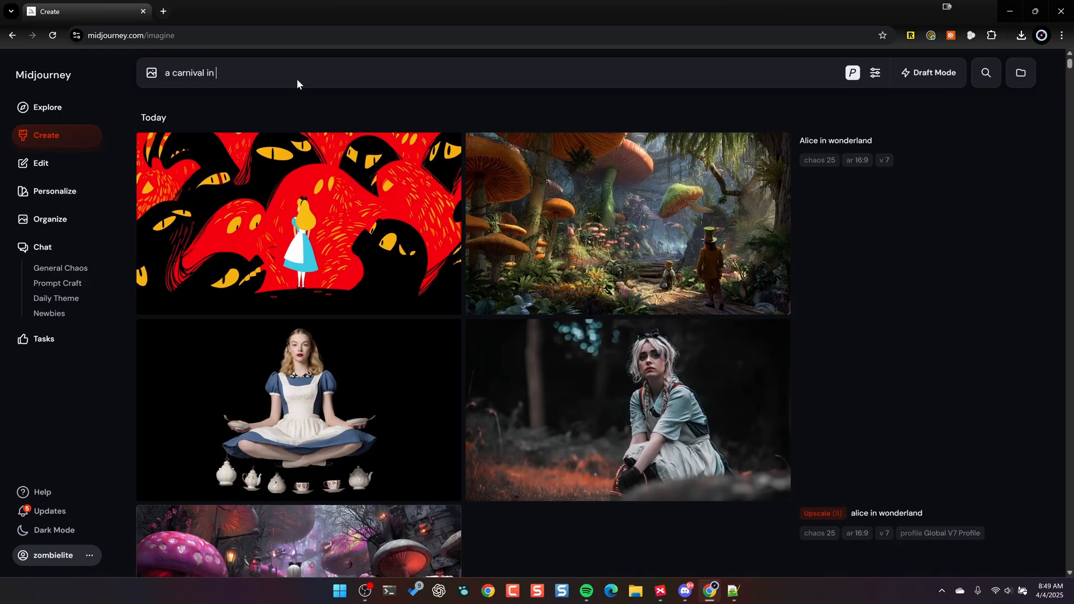
pyautogui.write('winter with a giant elephant lumbering throu')
pyautogui.press('BackSpace')
pyautogui.press('BackSpace')
pyautogui.write('rough ')
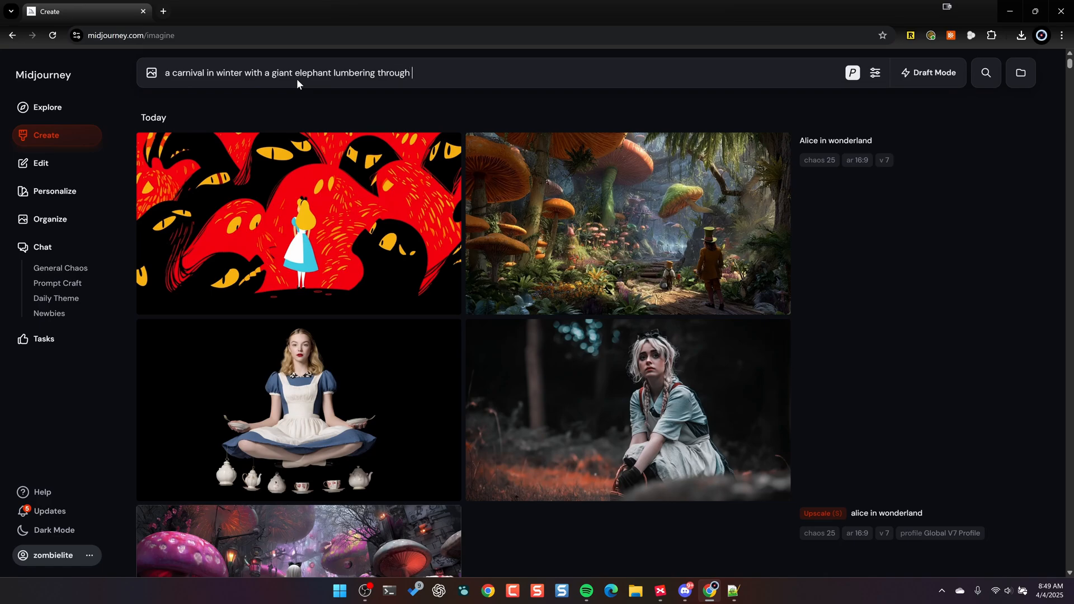
pyautogui.write('the middle of a tent with ')
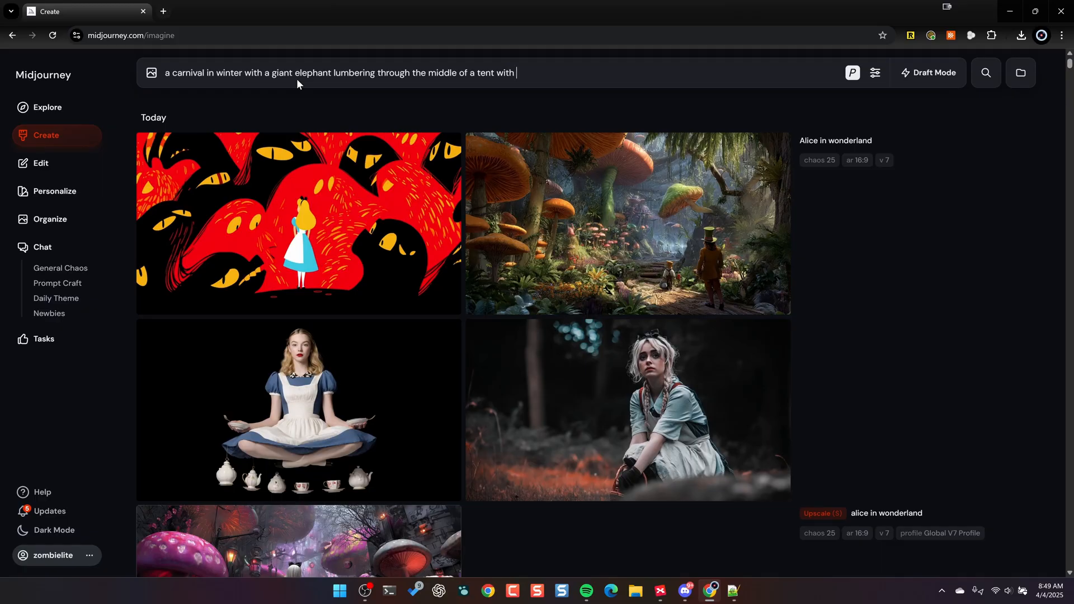
pyautogui.write('a werewolf, lady with beard, ')
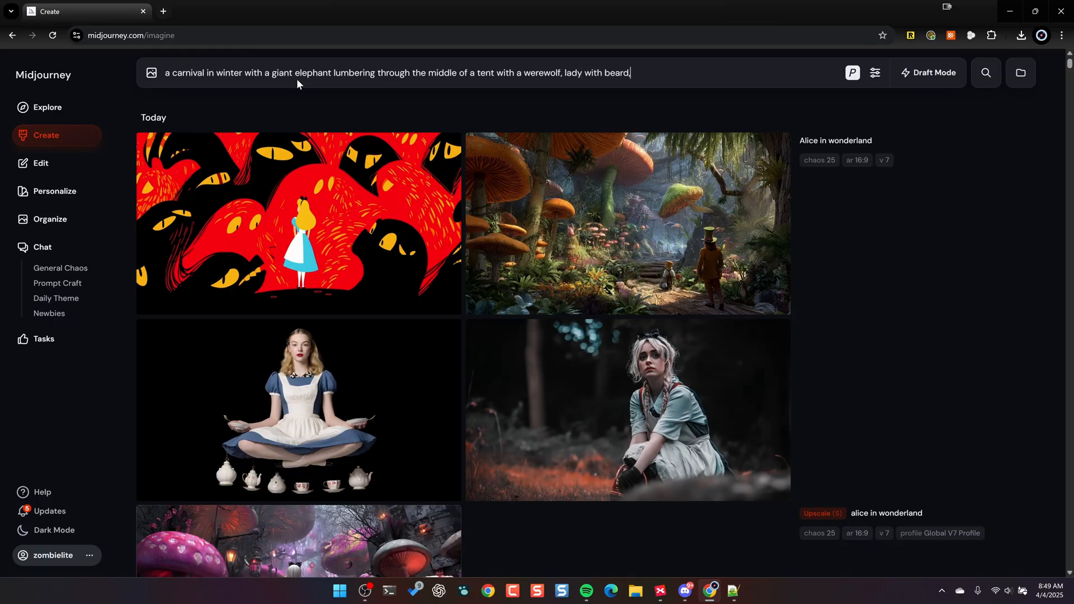
pyautogui.write('and strongma')
# - Complete the carnival prompt with "a werewolf, lady with beard, and strongman fighting --ar 16:9" and generate the personalized images
pyautogui.write('n fighting --ar 16:9')
pyautogui.press('Return')
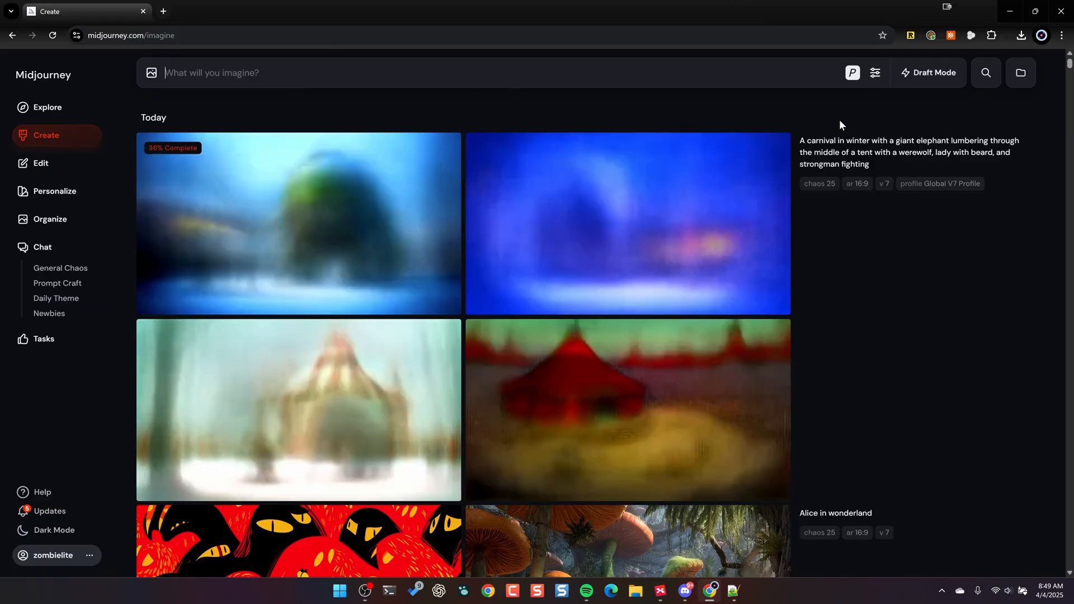
# - Reuse the carnival prompt text with personalization off, add "--ar 16:9", and generate a second set of images
pyautogui.click(1015, 165)
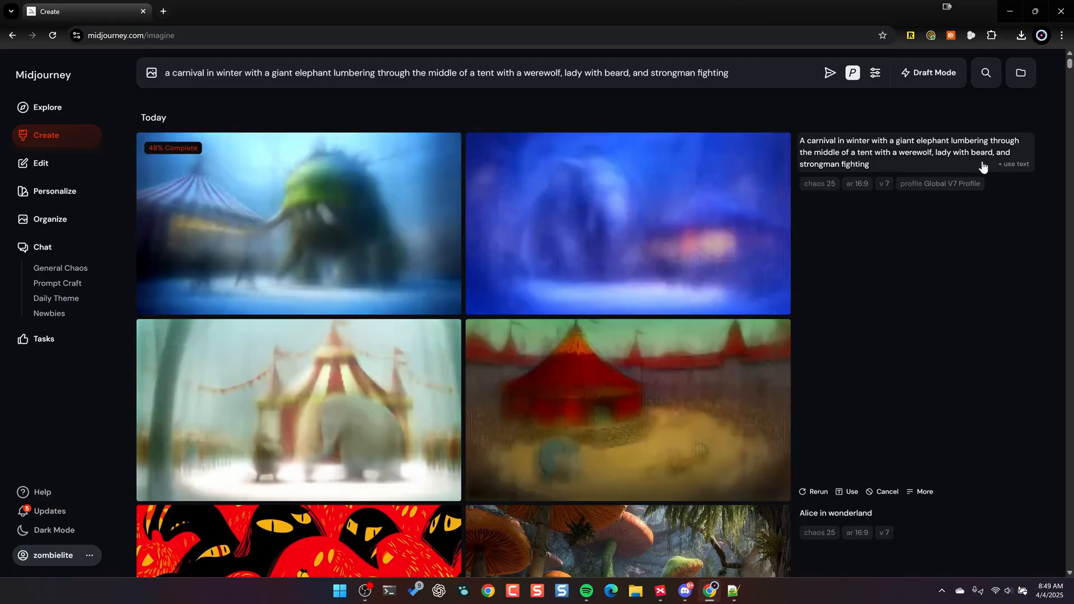
pyautogui.click(852, 73)
pyautogui.click(842, 106)
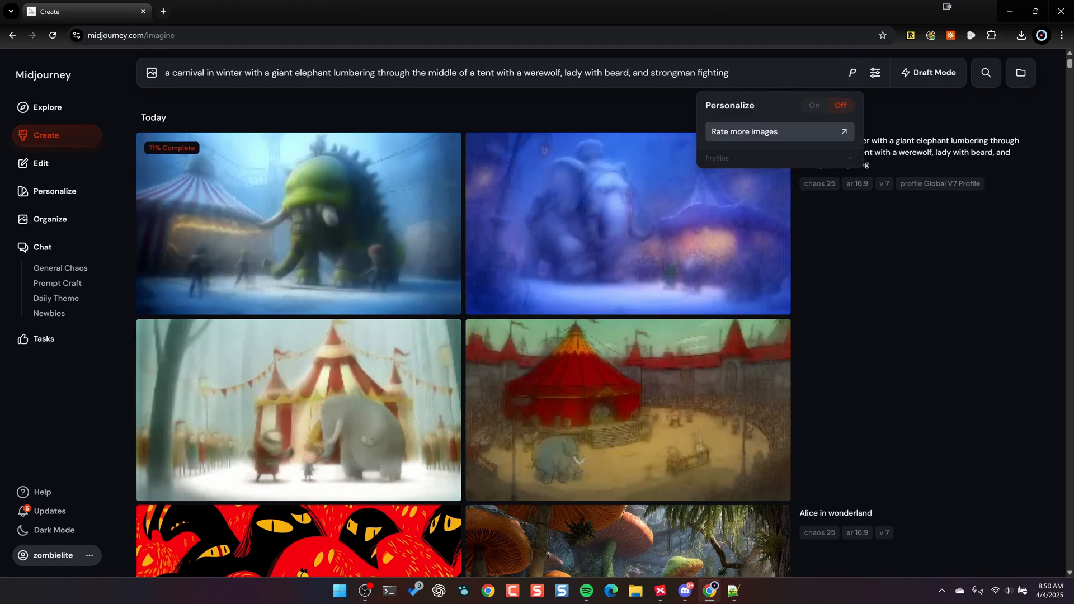
pyautogui.write('--ar 16:9')
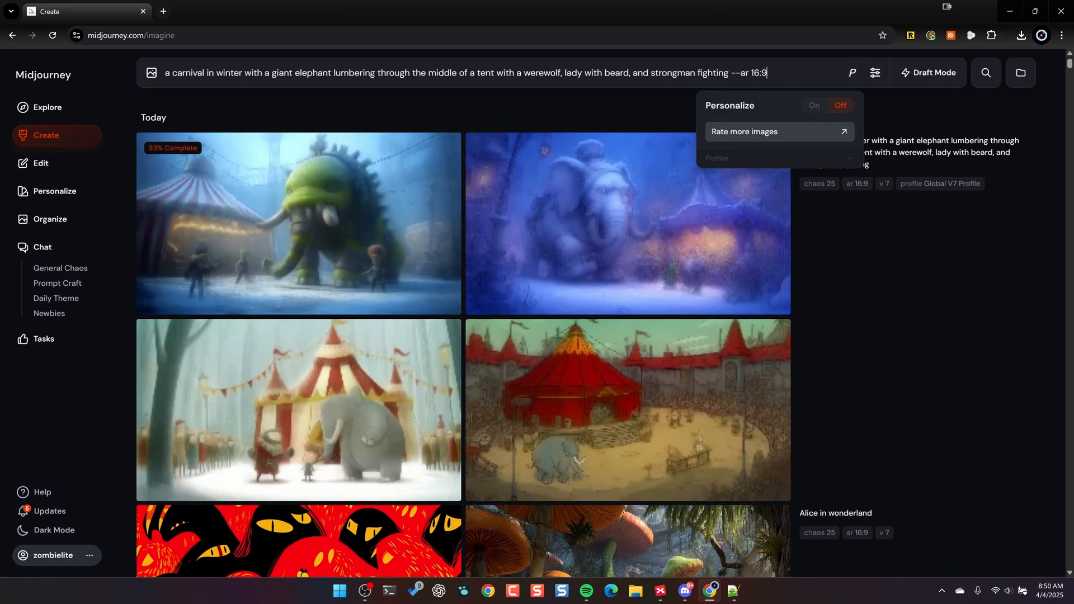
pyautogui.press('Return')
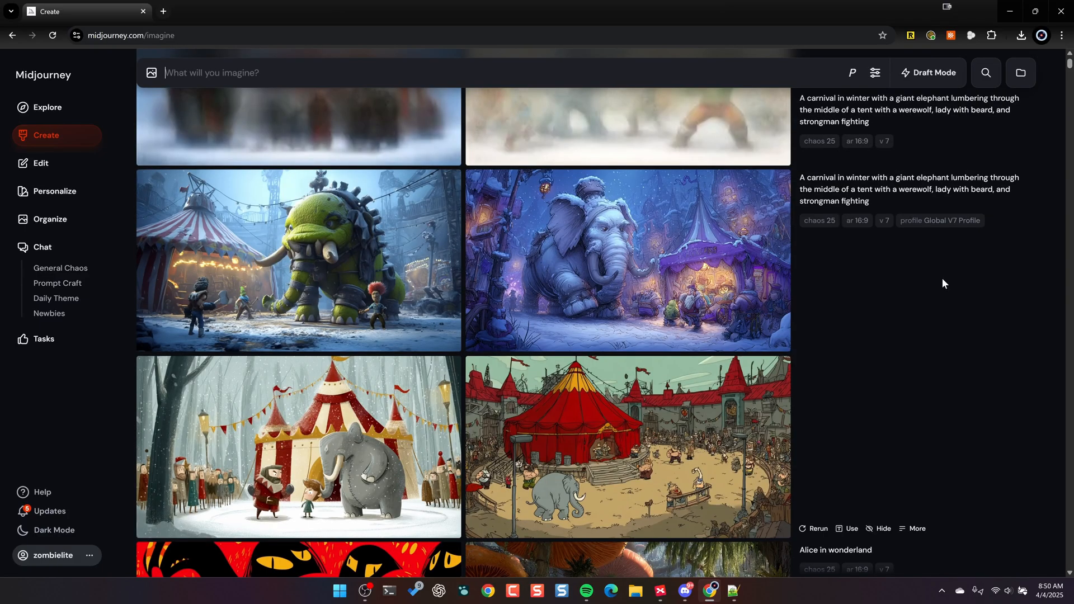
# - View the personalized carnival images enlarged one by one and return to the gallery
pyautogui.click(436, 252)
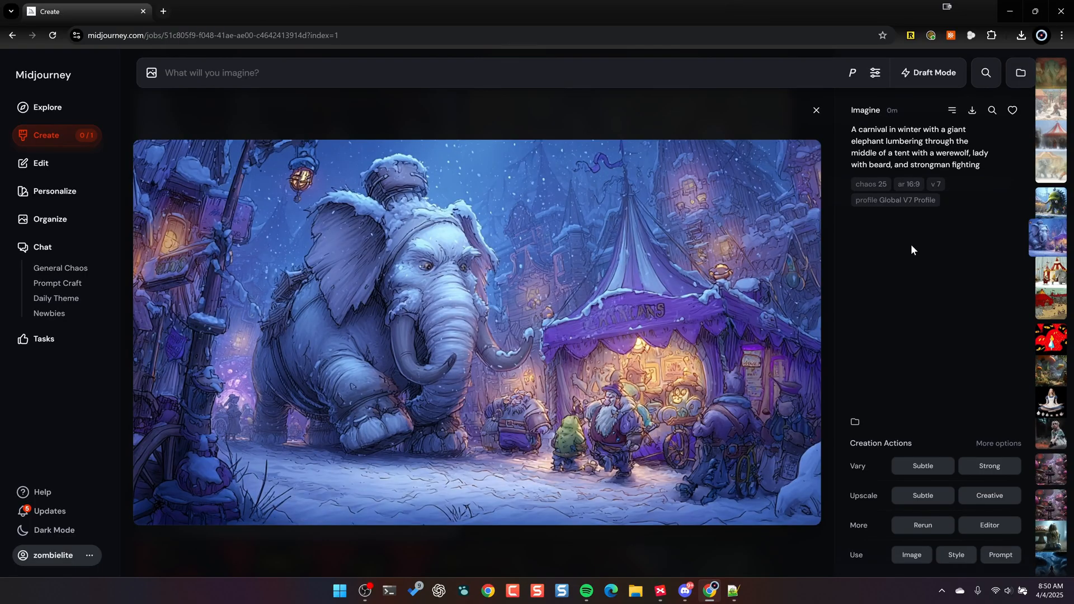
pyautogui.press('Right')
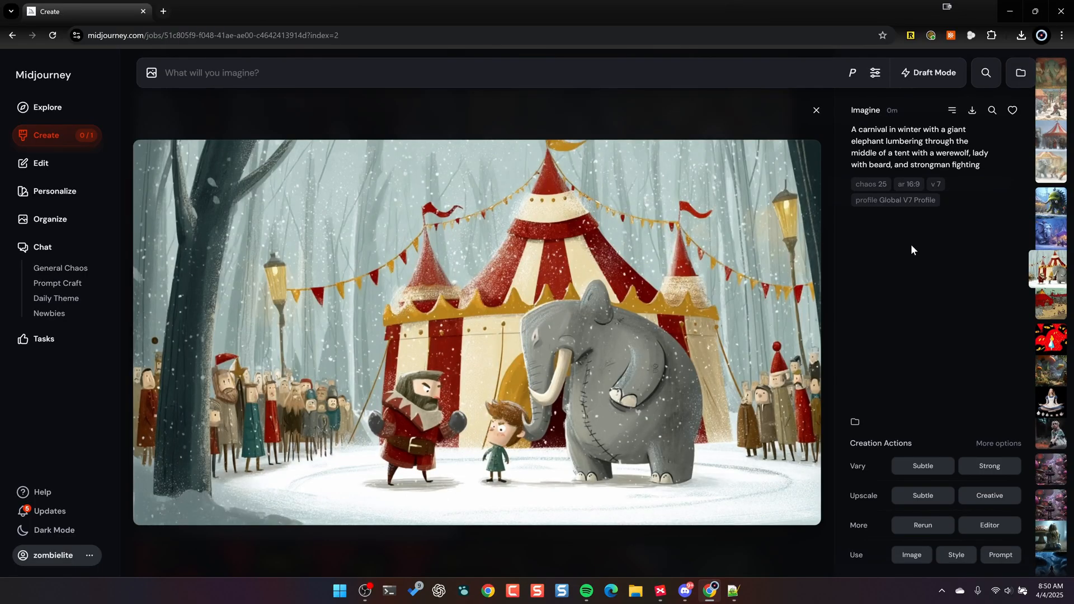
pyautogui.press('Right')
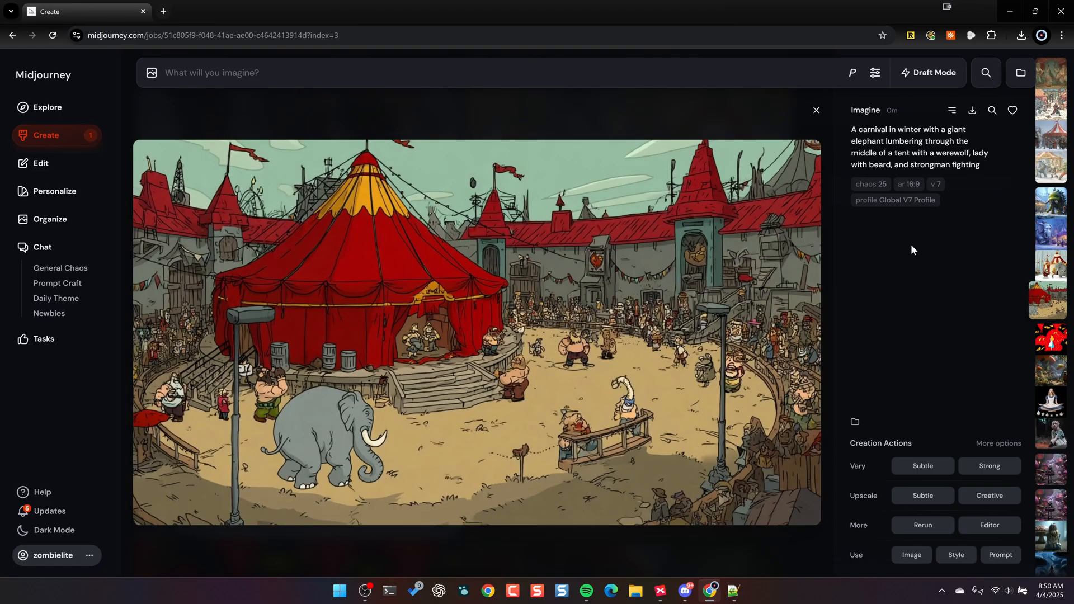
pyautogui.press('Escape')
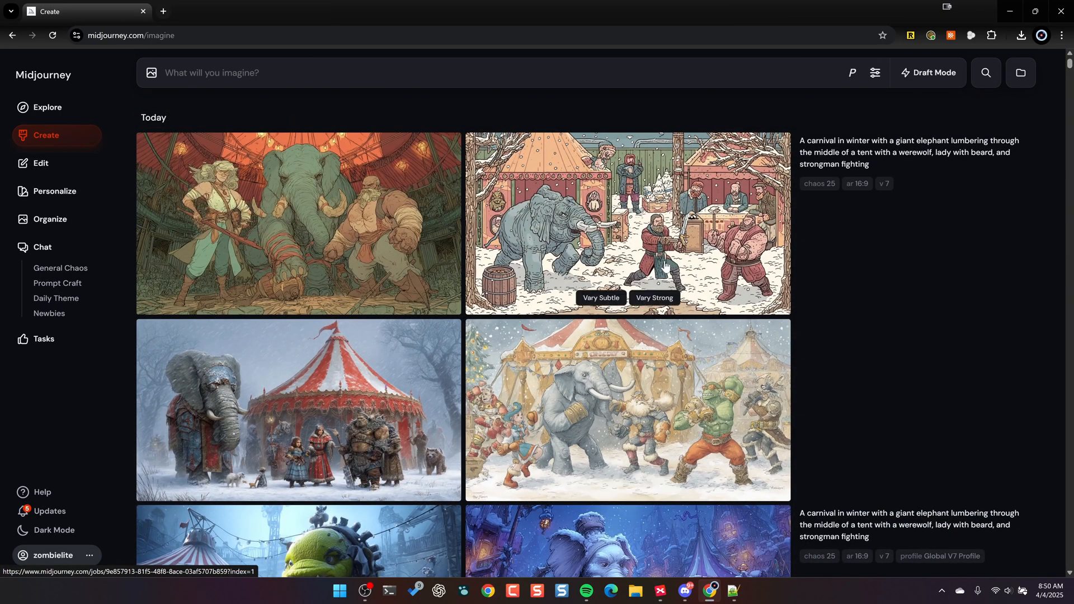
# - View the four non-personalized carnival images enlarged and return to the gallery
pyautogui.click(377, 197)
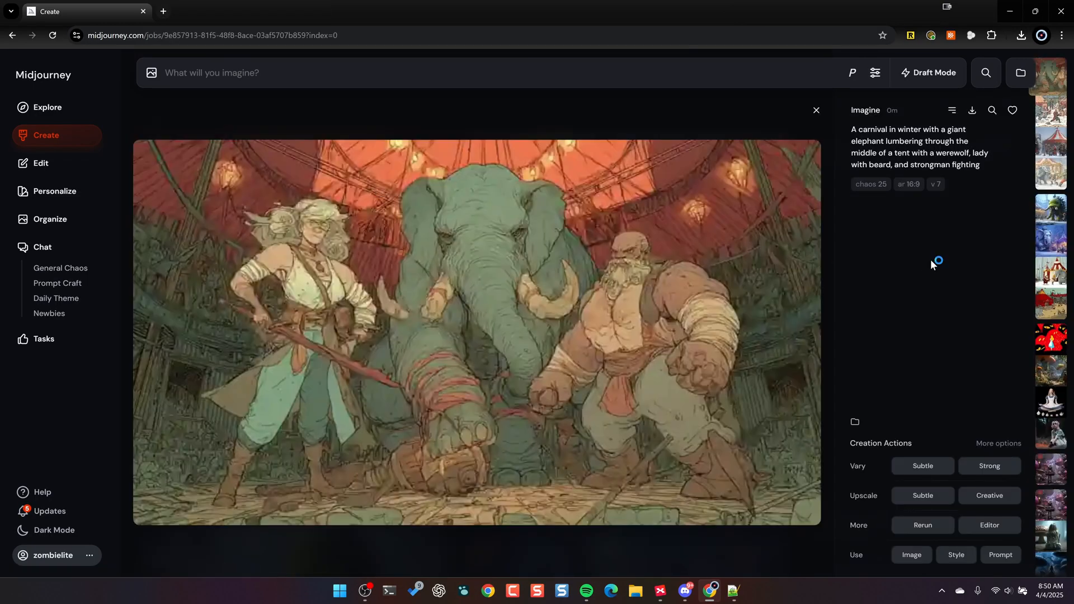
pyautogui.press('Right')
pyautogui.press('Right')
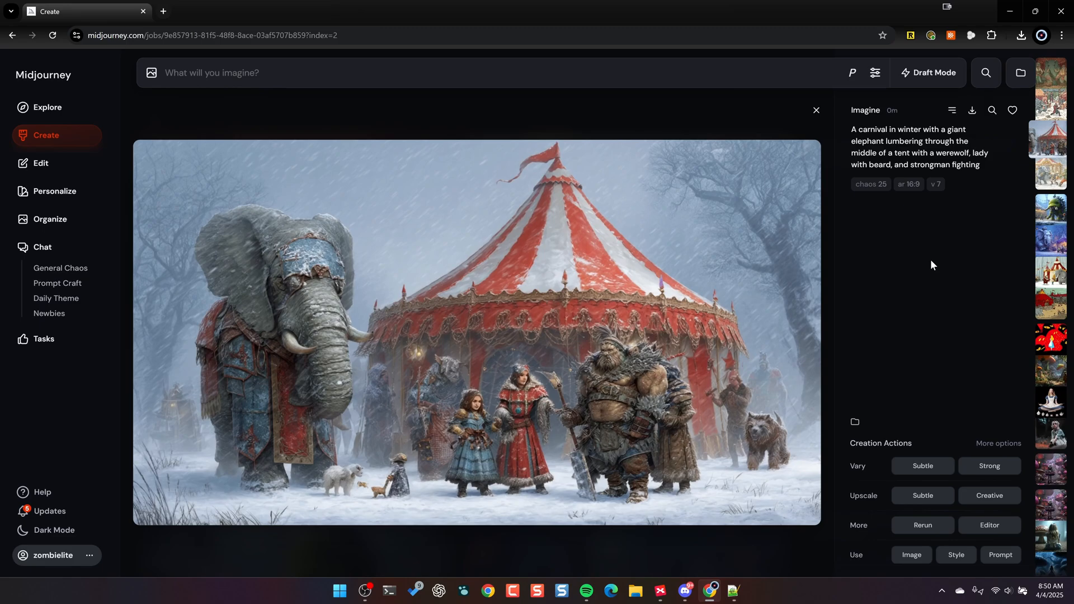
pyautogui.press('Right')
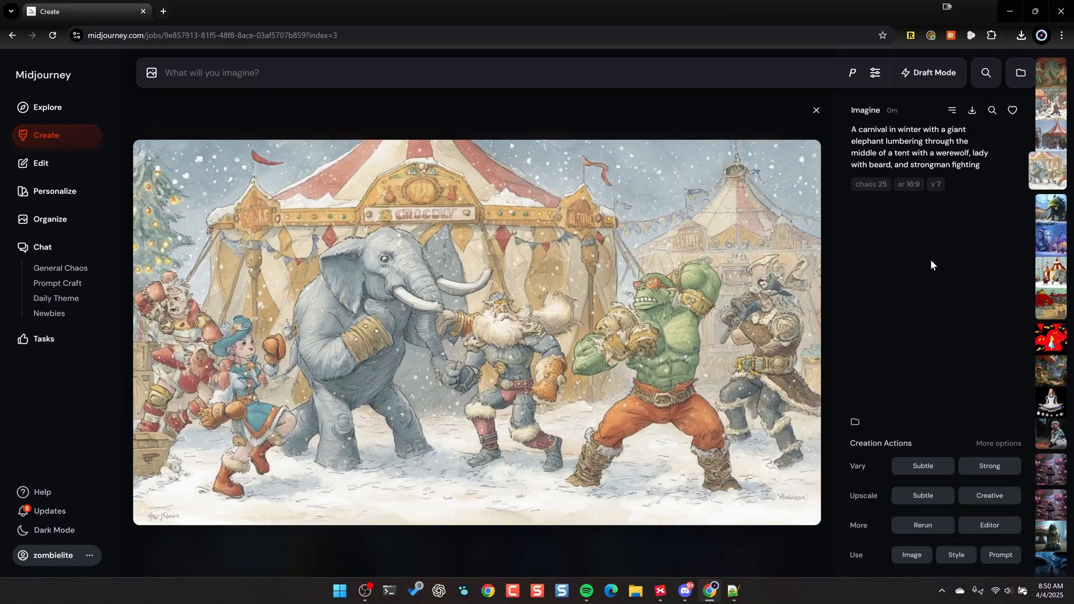
pyautogui.press('Right')
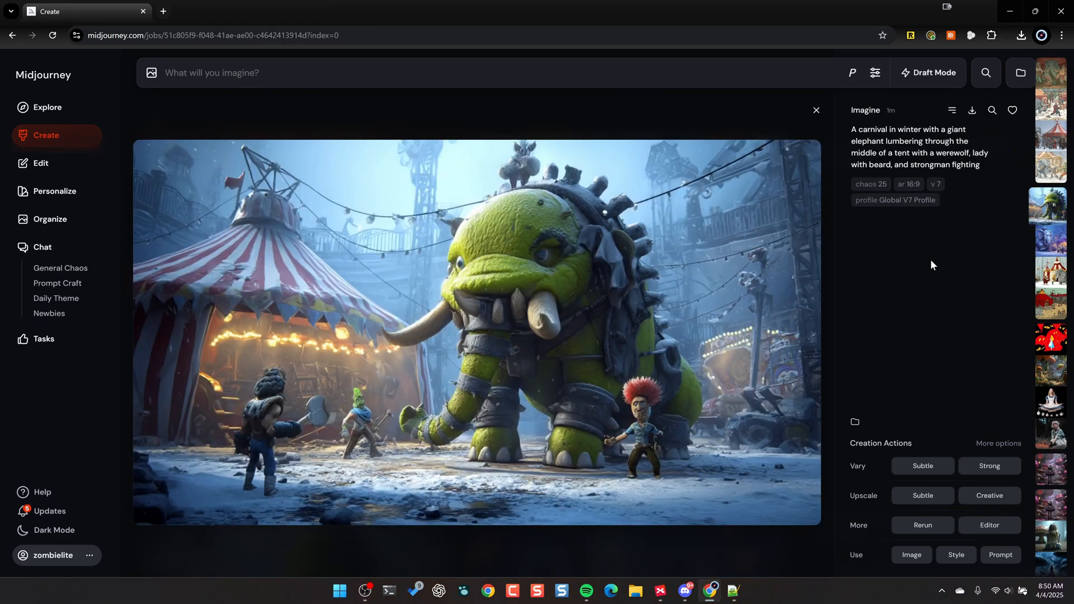
pyautogui.press('Escape')
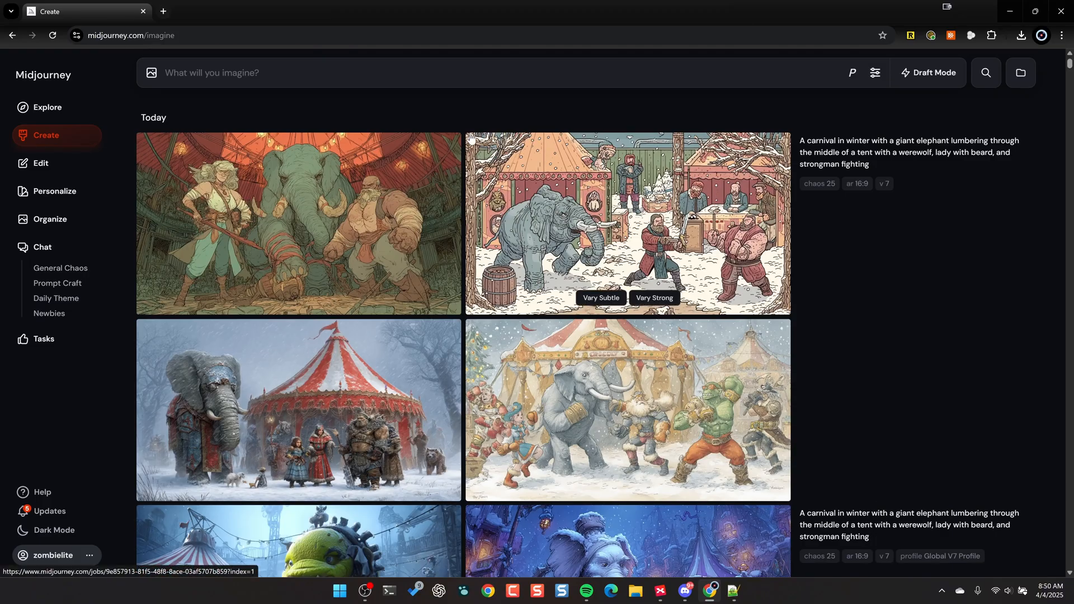
# - Turn personalization on and start the prompt "a closeup black and white digital slr macro shot of an old man smoking"
pyautogui.click(853, 73)
pyautogui.click(821, 109)
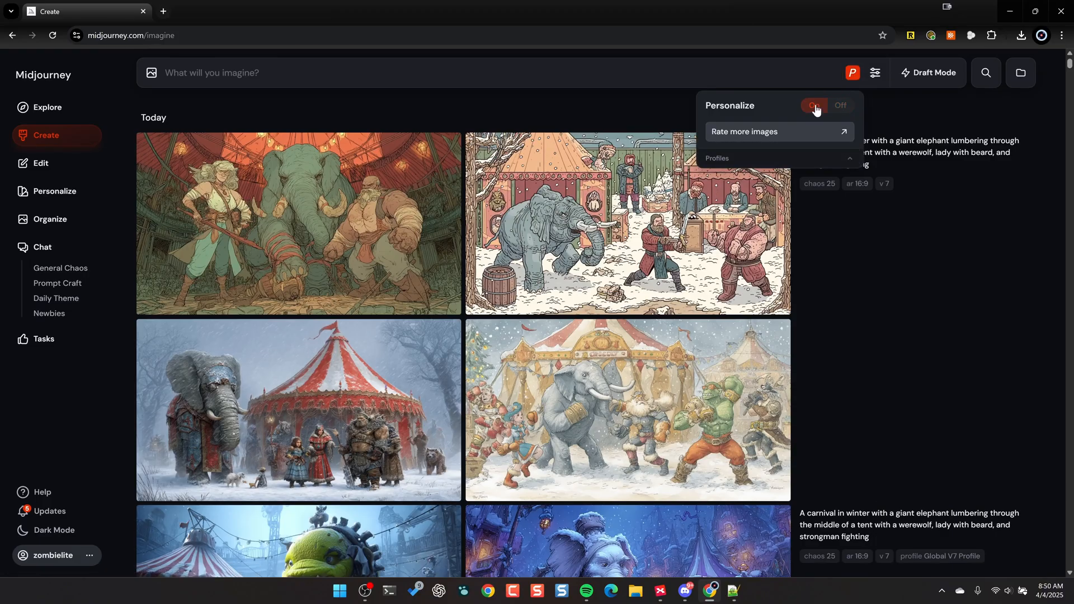
pyautogui.write('a closeup black and white digital sl')
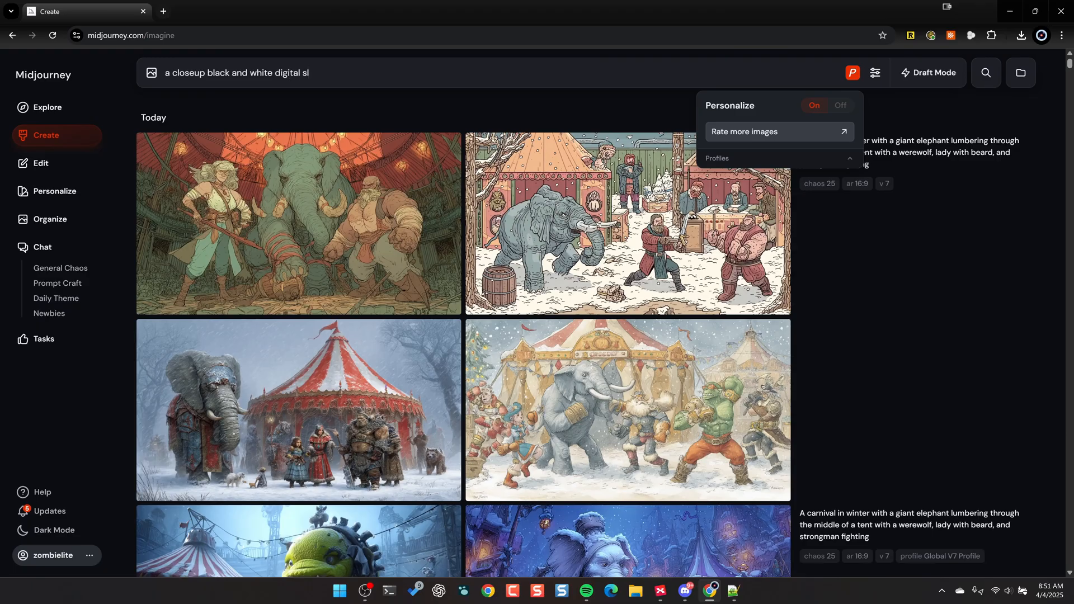
pyautogui.write('r macro shot of an old man smoking a cigar')
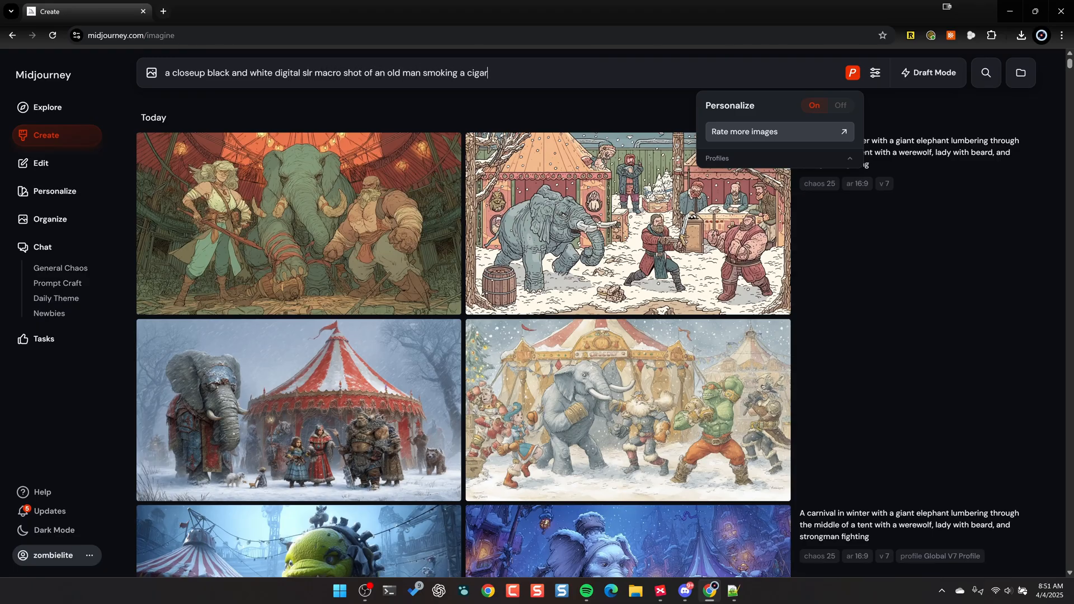
pyautogui.write(', while it rains, dark shadows, cinematic lighting')
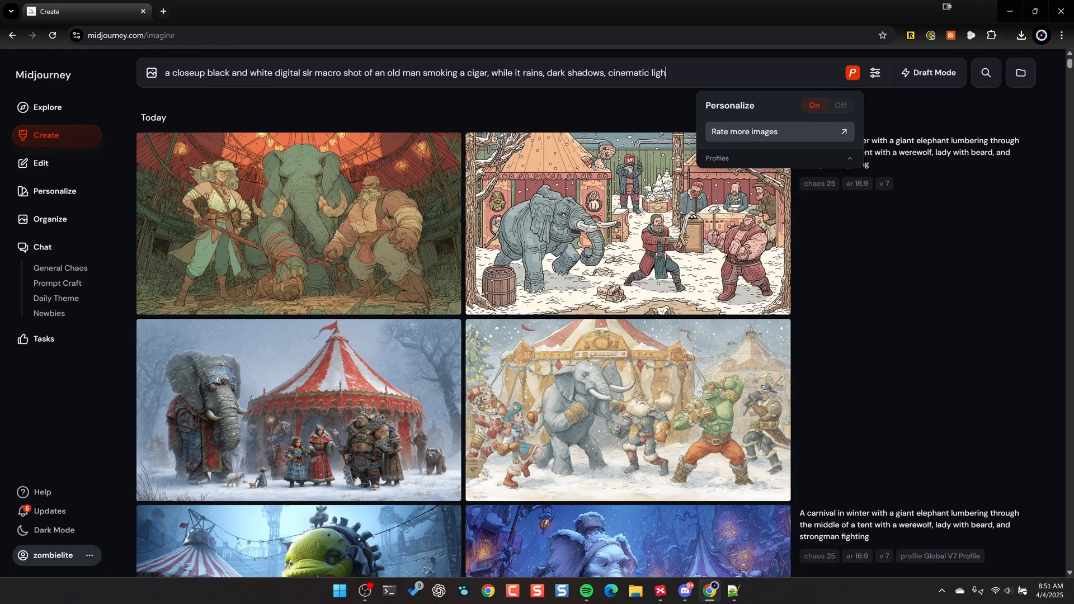
# - Complete the prompt with "a cigar, while it rains, dark shadows, cinematic lighting" and generate the images at a 16:9 aspect ratio
pyautogui.press('Return')
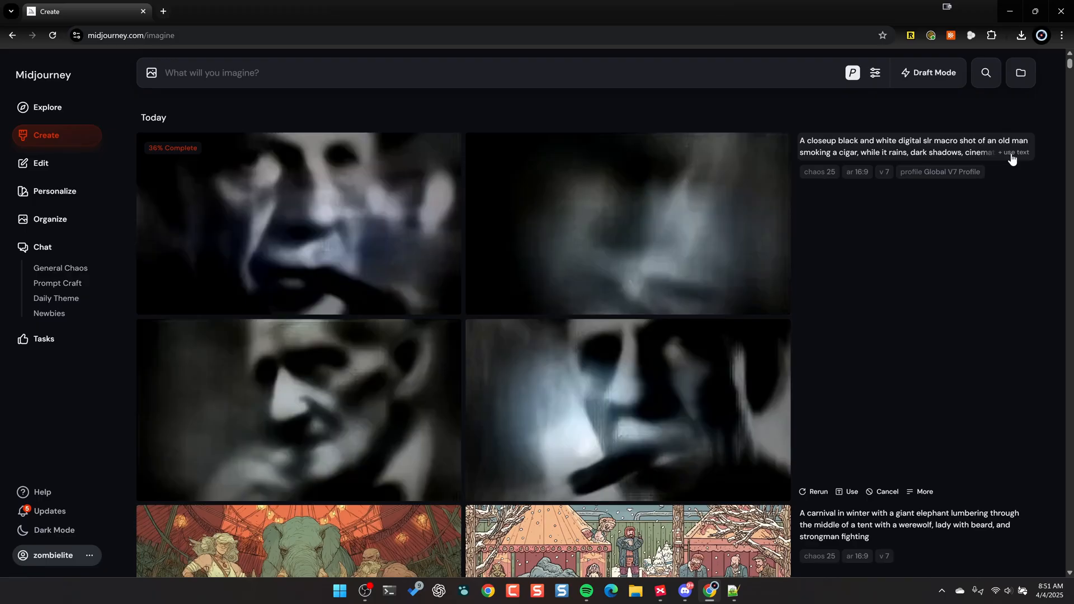
# - Reuse the old man prompt text with personalization off, add "--ar 16:9", and generate a second set of images
pyautogui.click(1012, 159)
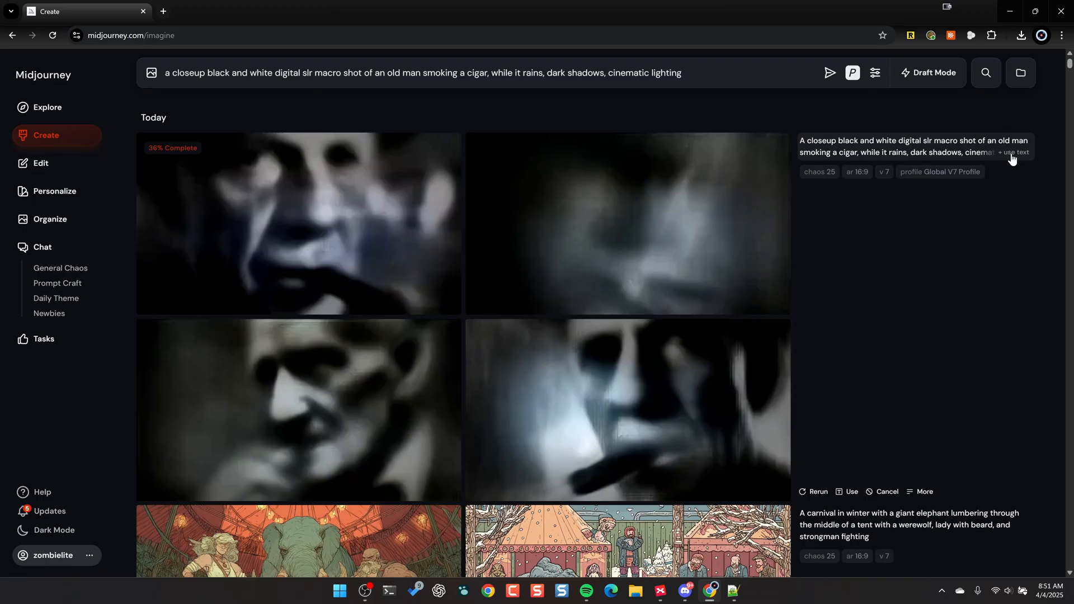
pyautogui.click(853, 75)
pyautogui.click(841, 105)
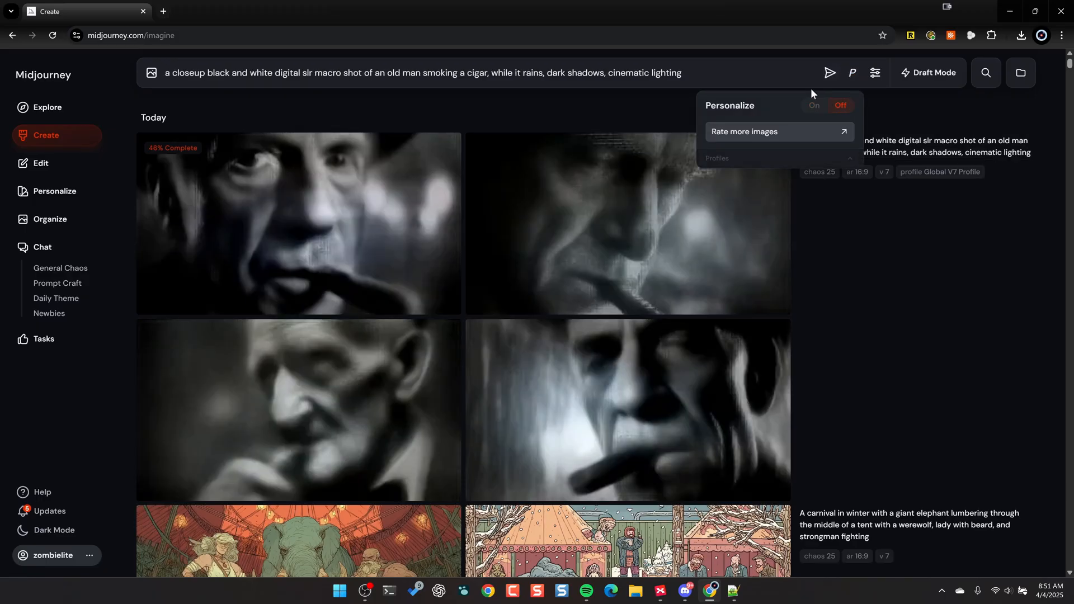
pyautogui.write('--ar 16:9')
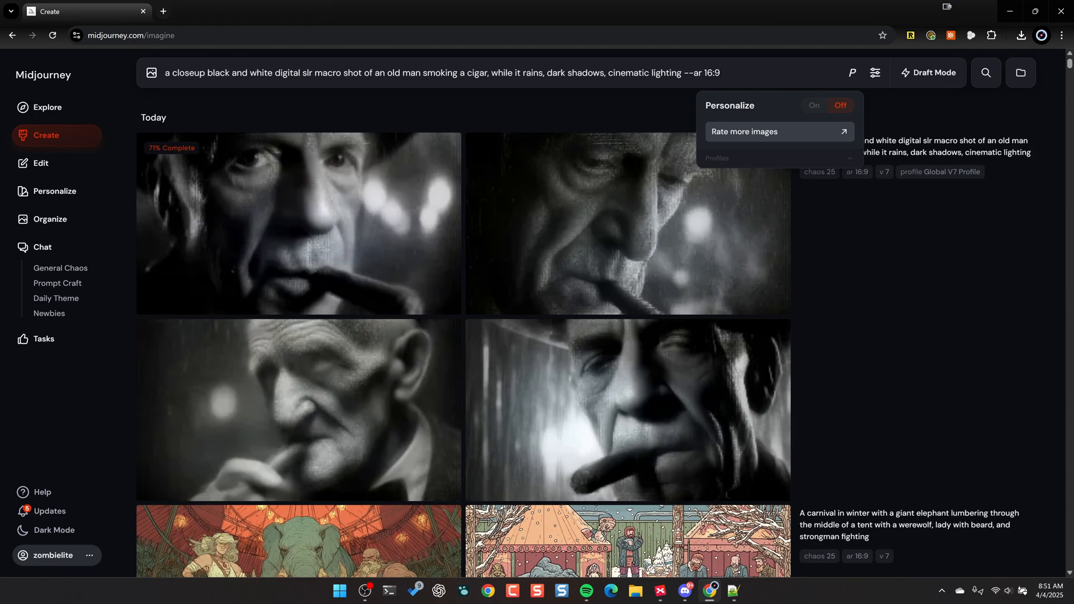
pyautogui.press('Return')
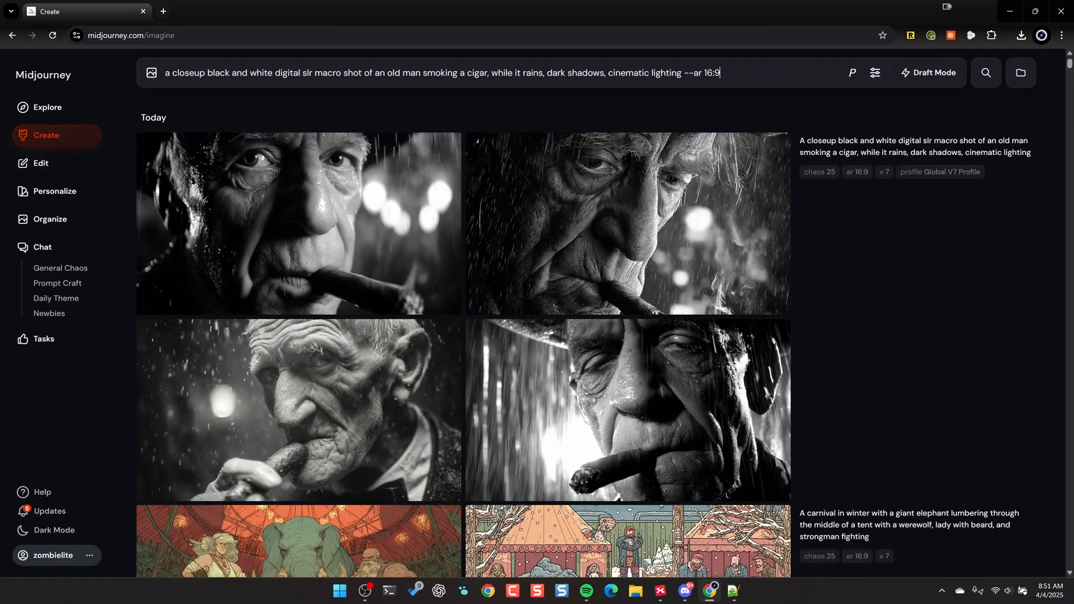
pyautogui.press('Return')
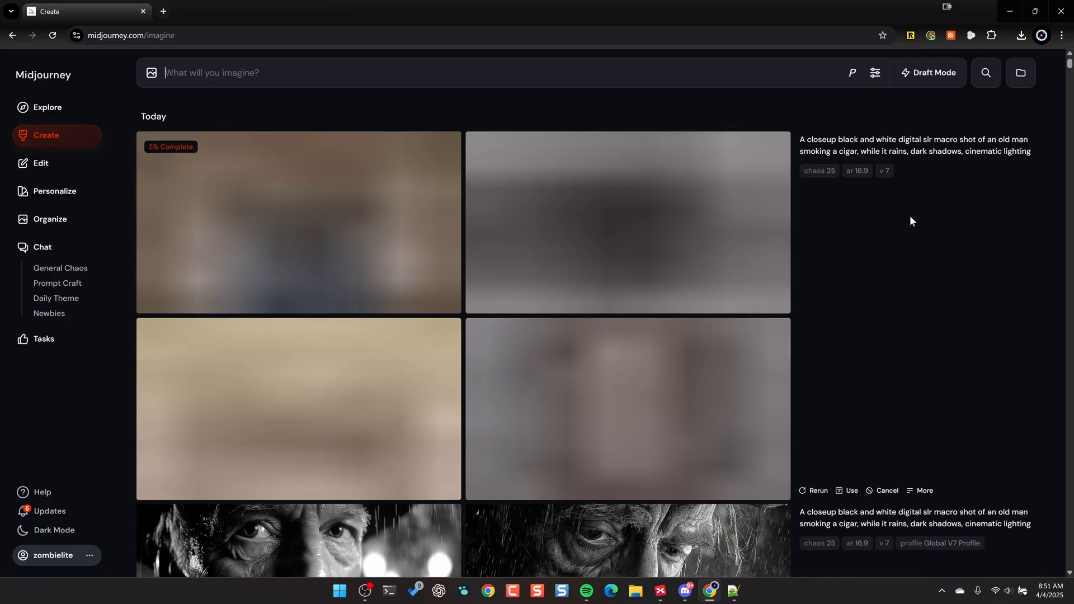
# - Compare the personalized old man images enlarged and upscale the second one with the Creative option
pyautogui.scroll(-7, 909, 216)
pyautogui.click(345, 212)
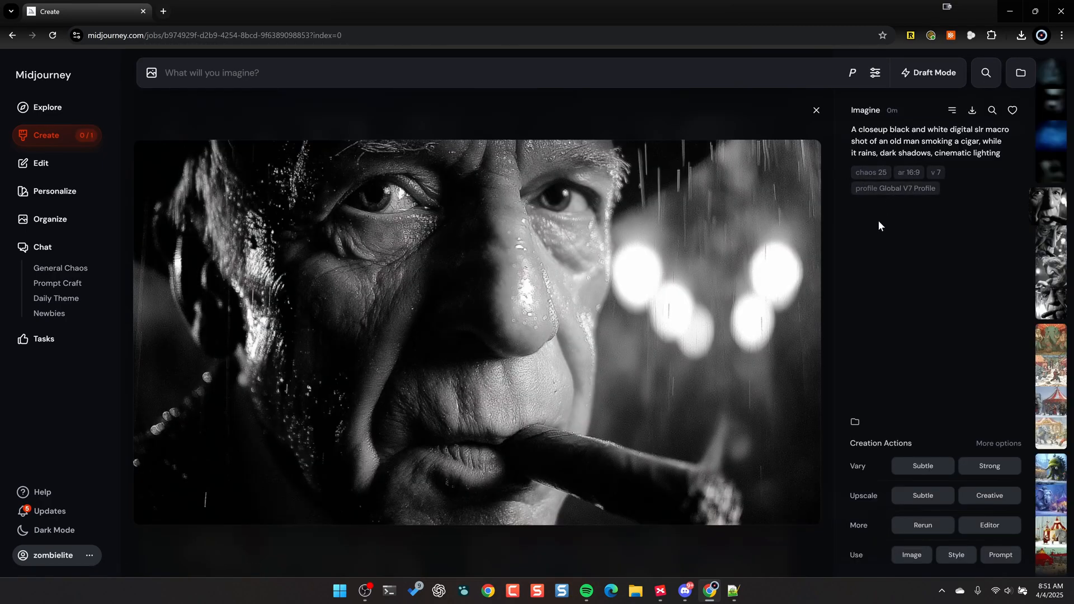
pyautogui.press('Right')
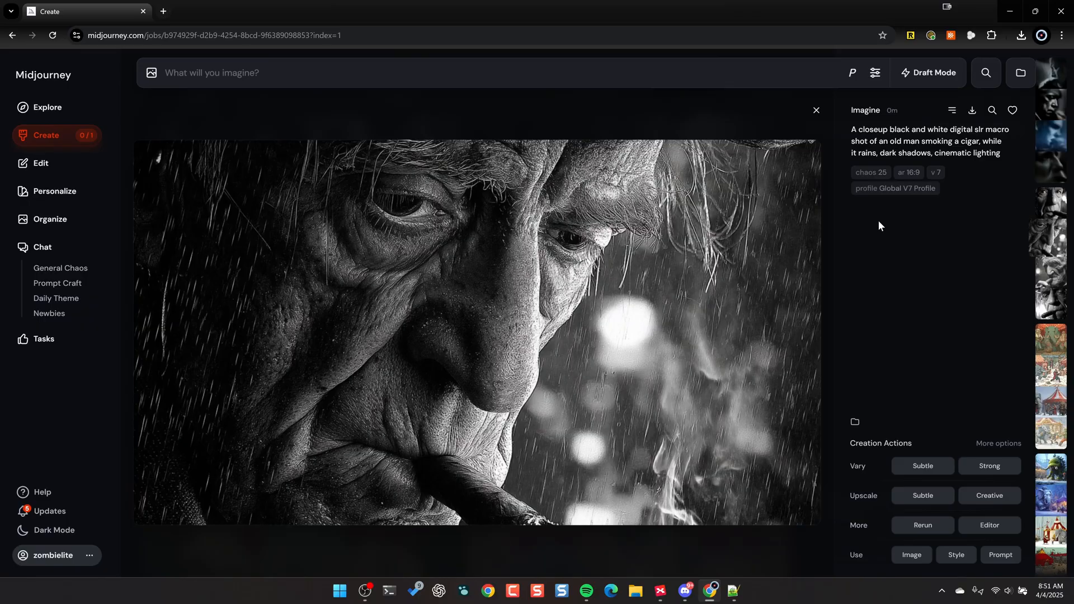
pyautogui.press('Right')
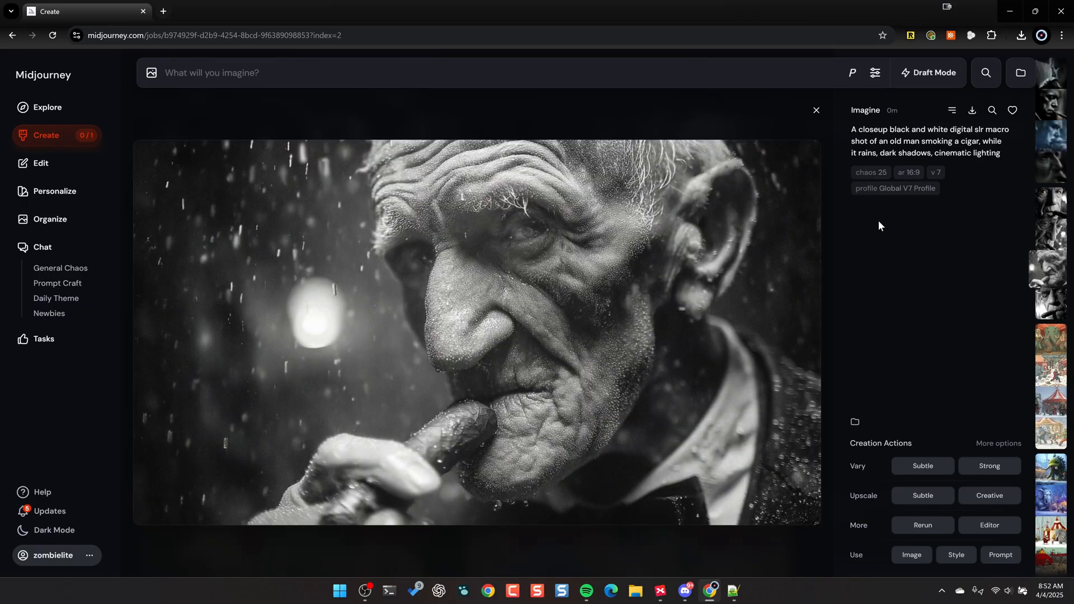
pyautogui.press('Right')
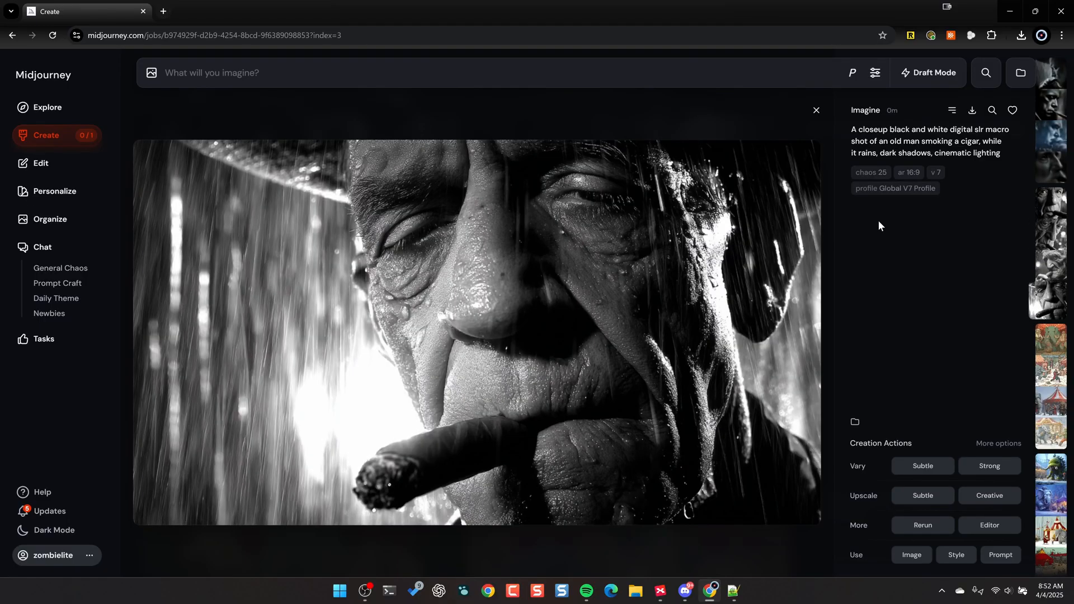
pyautogui.press('Left')
pyautogui.press('Left')
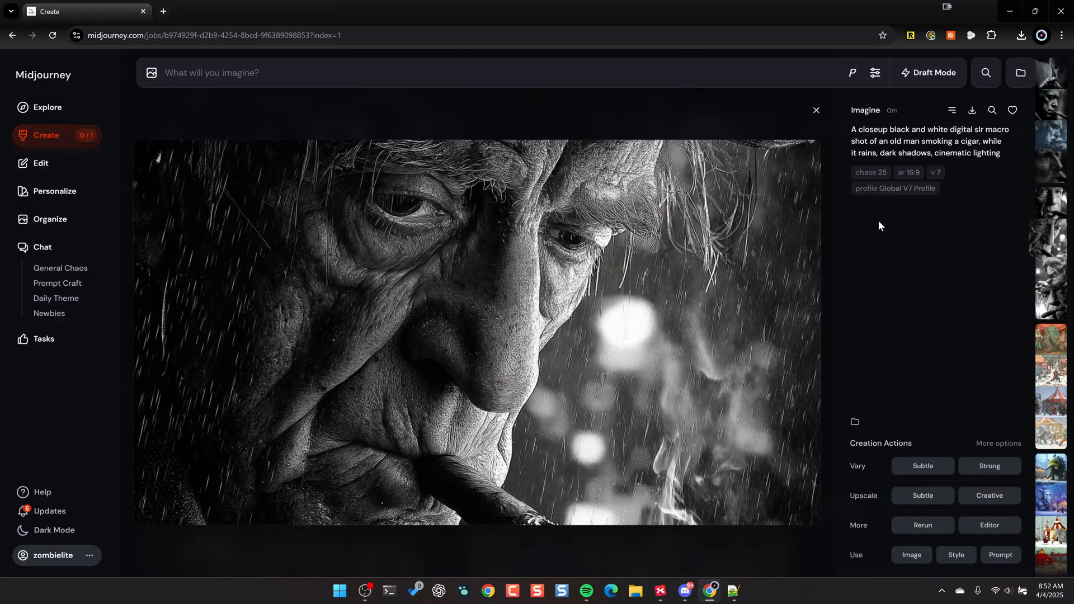
pyautogui.press('Left')
pyautogui.press('Right')
pyautogui.click(977, 497)
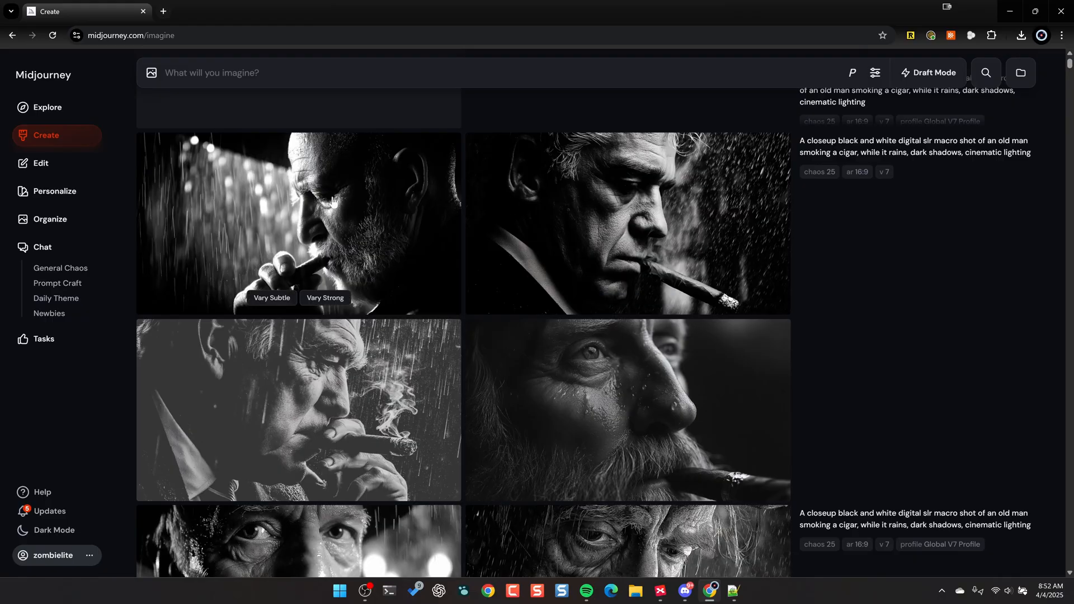
# - Review the non-personalized old man images enlarged and upscale the fourth one with the Creative option
pyautogui.click(332, 201)
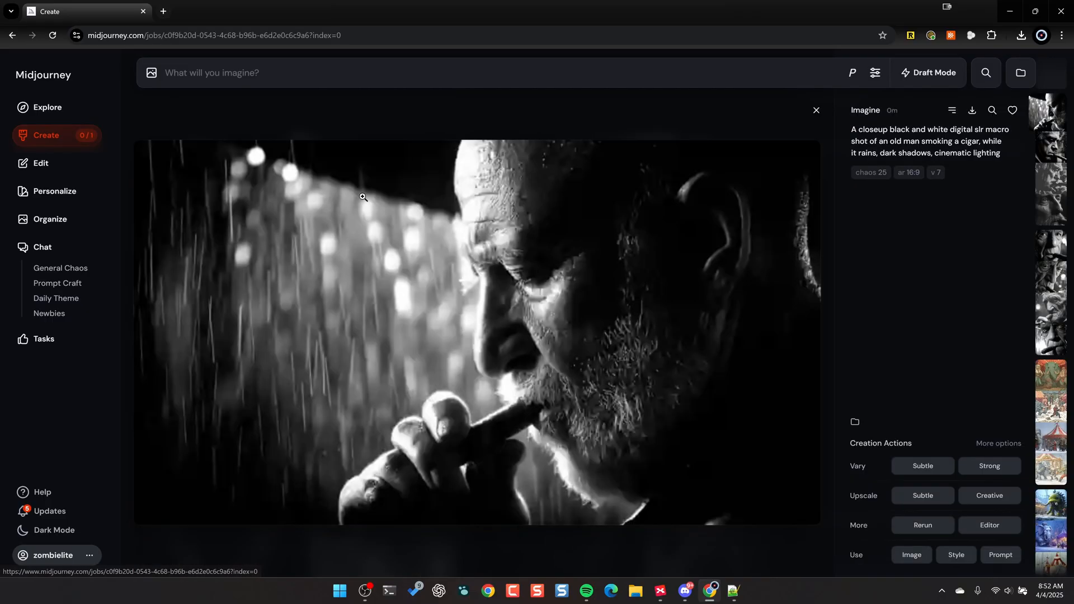
pyautogui.press('Right')
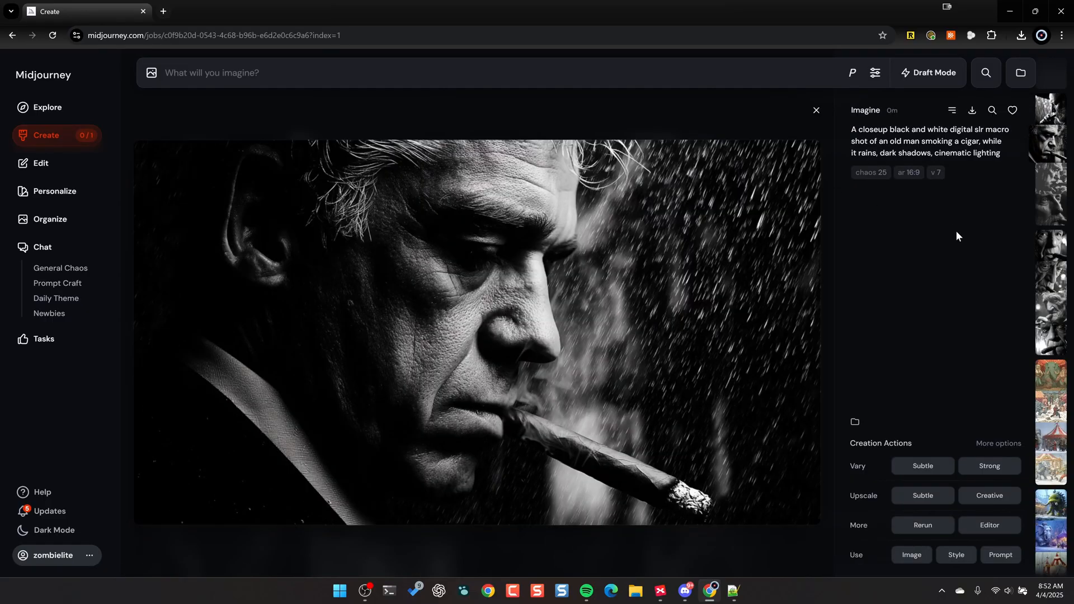
pyautogui.press('Right')
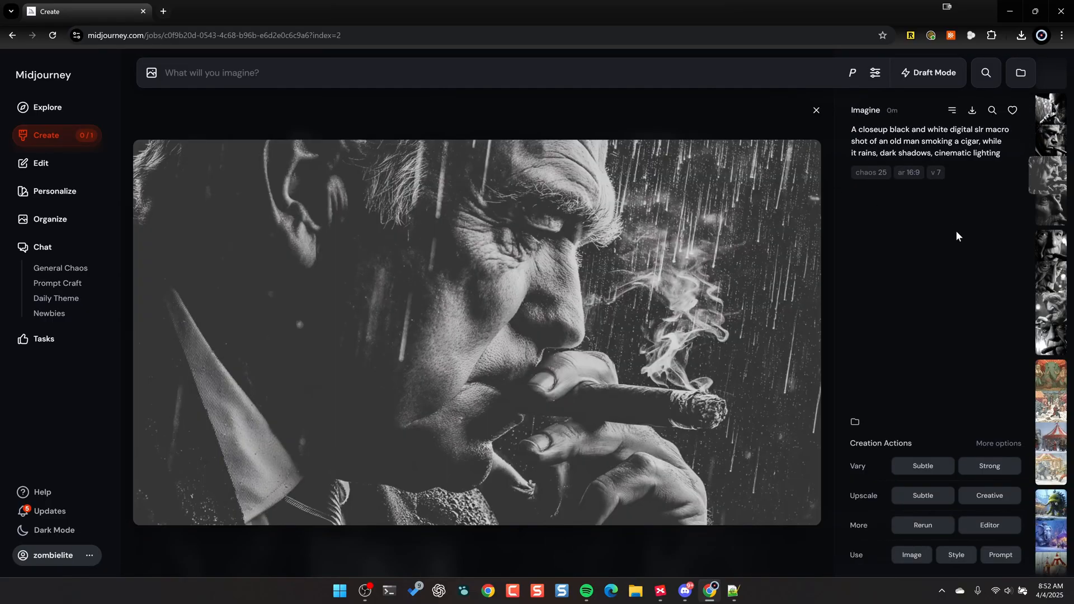
pyautogui.press('Right')
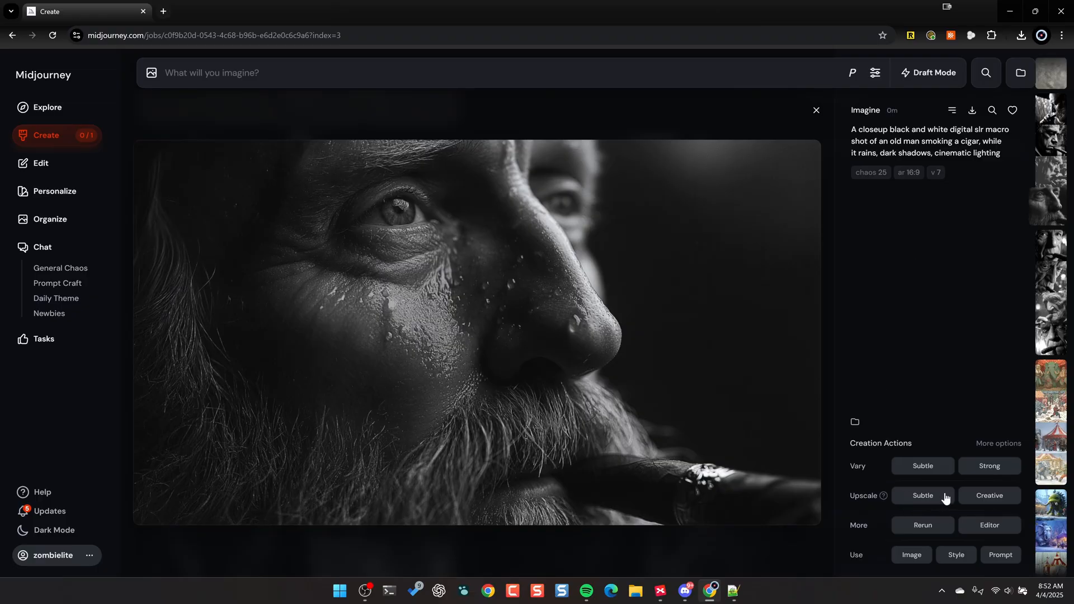
pyautogui.click(984, 497)
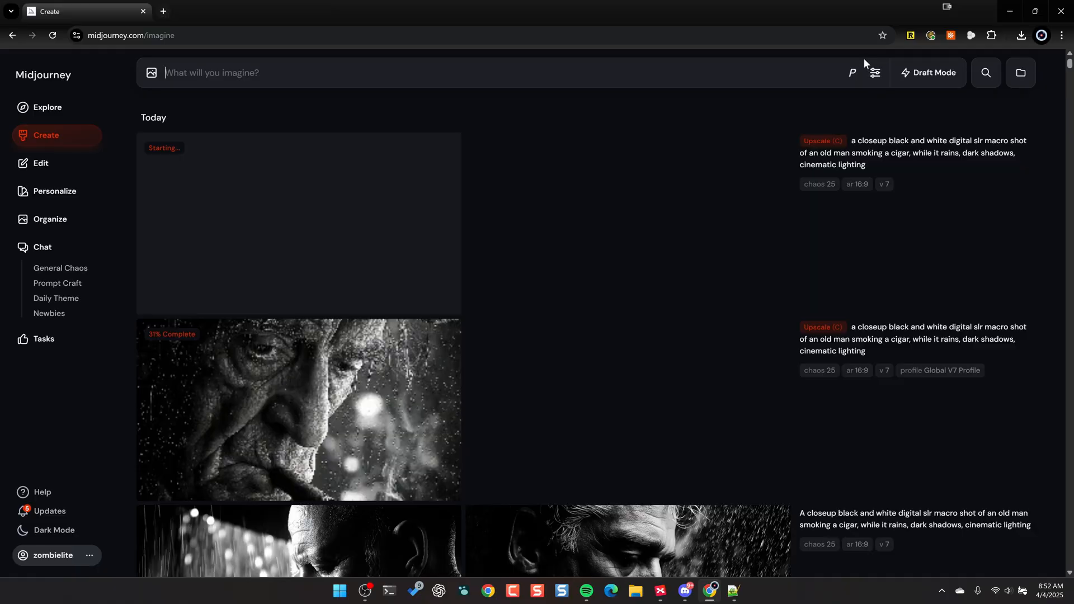
# - Turn personalization on and start the prompt "high shutter speed image of a nissan gt-r on a racetrack, sunset in the background"
pyautogui.click(852, 72)
pyautogui.click(815, 105)
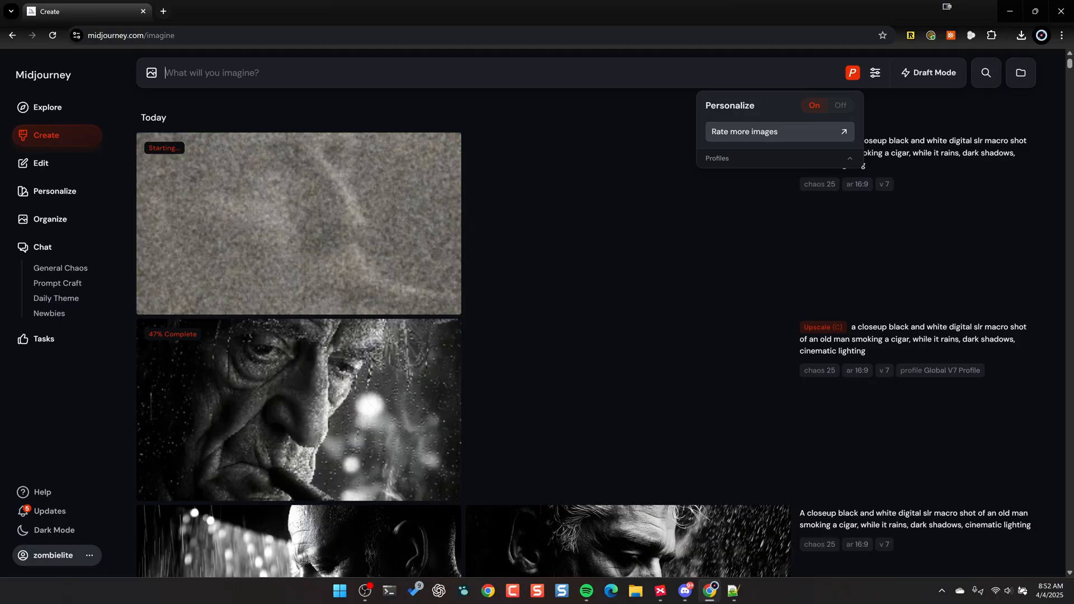
pyautogui.write('high shutter speed image of a')
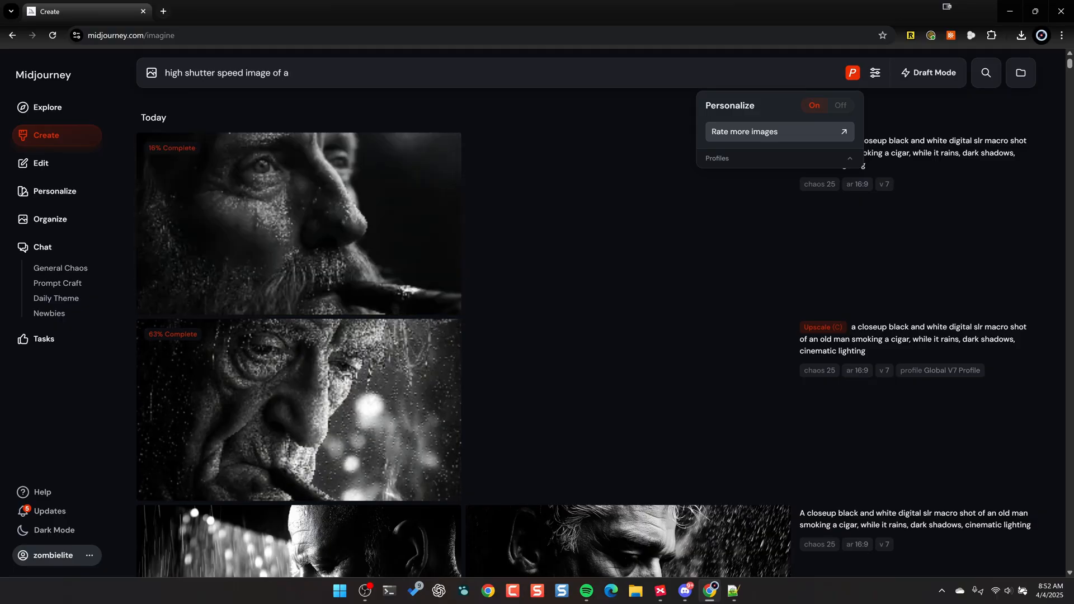
pyautogui.write(' nissan gt-r on a racetrack')
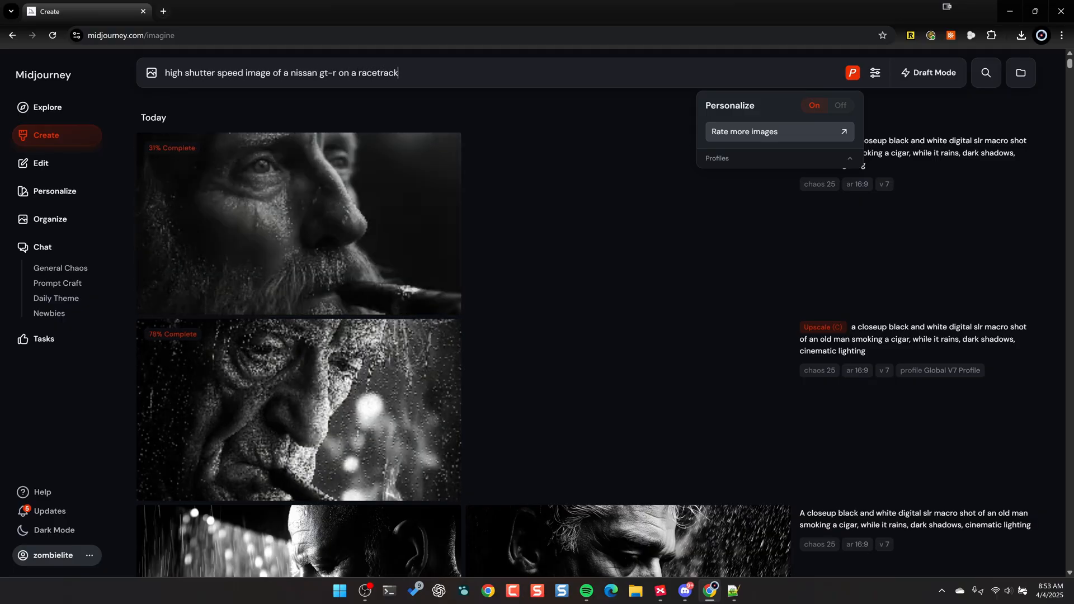
pyautogui.write(', sunset in the background, fans standing on side of track')
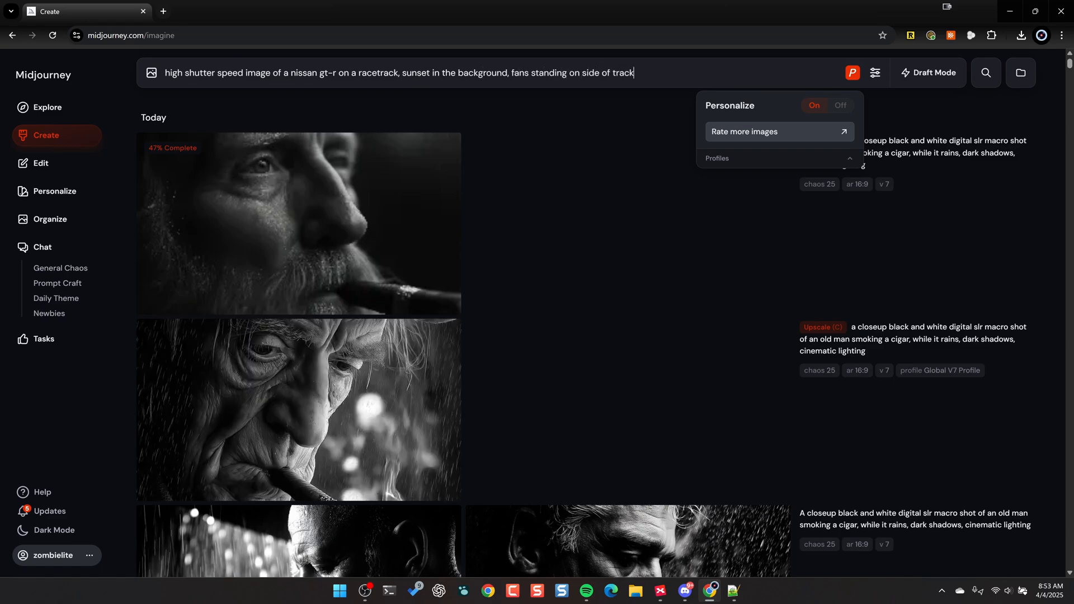
pyautogui.write(', cloud of dust rising in the air --ar 16:9')
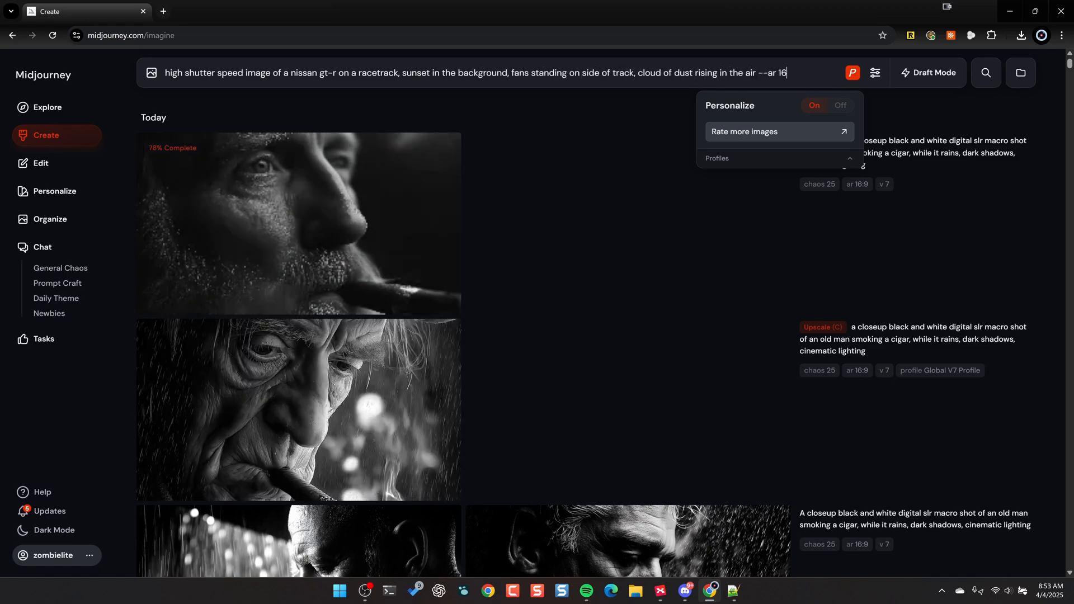
# - Complete the prompt with "fans standing on side of track, cloud of dust rising in the air --ar 16:9", using "gtr", and generate the images
pyautogui.press('Return')
pyautogui.press('Return')
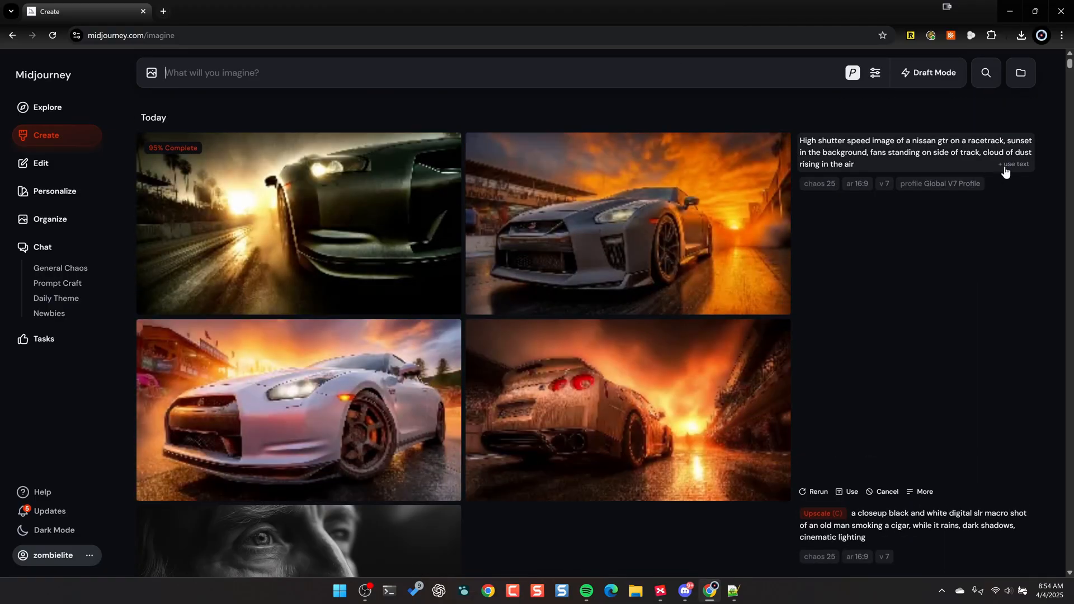
# - Reuse the Nissan GTR prompt text with personalization off, add "--ar 16:9", and generate a second set of images
pyautogui.click(1005, 166)
pyautogui.moveTo(852, 72)
pyautogui.click(840, 105)
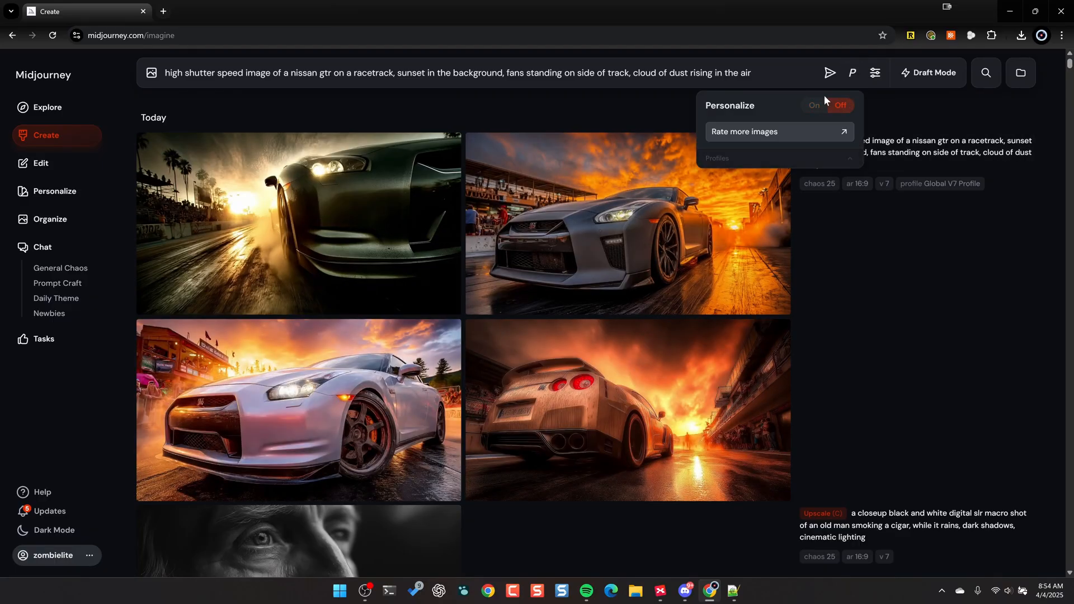
pyautogui.write('--ar 16:9')
pyautogui.press('Return')
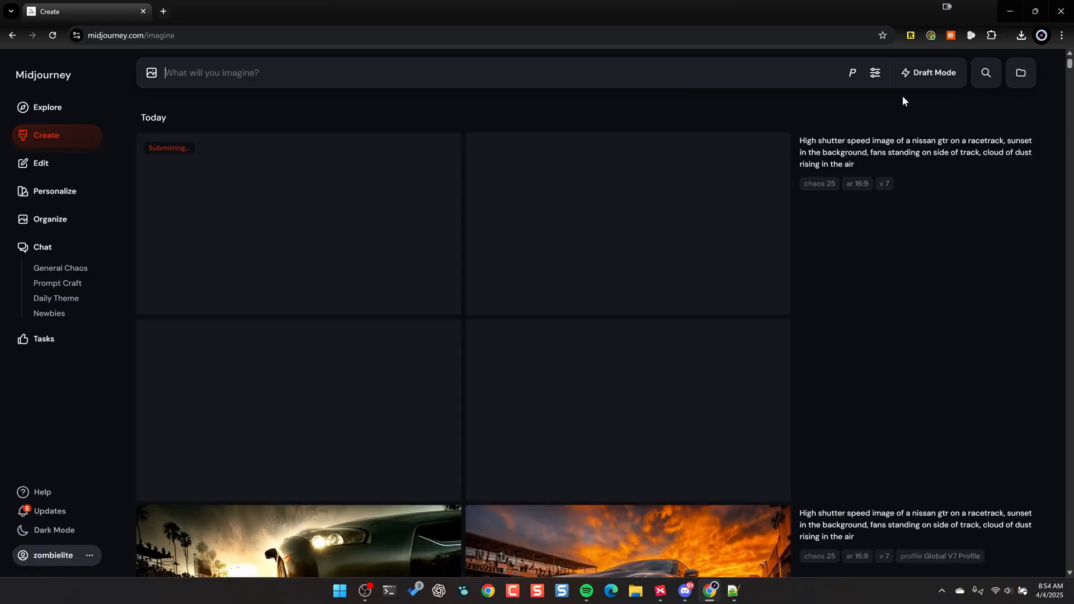
# - Compare the personalized Nissan GTR images enlarged and upscale the first one with the Subtle option
pyautogui.moveTo(863, 257)
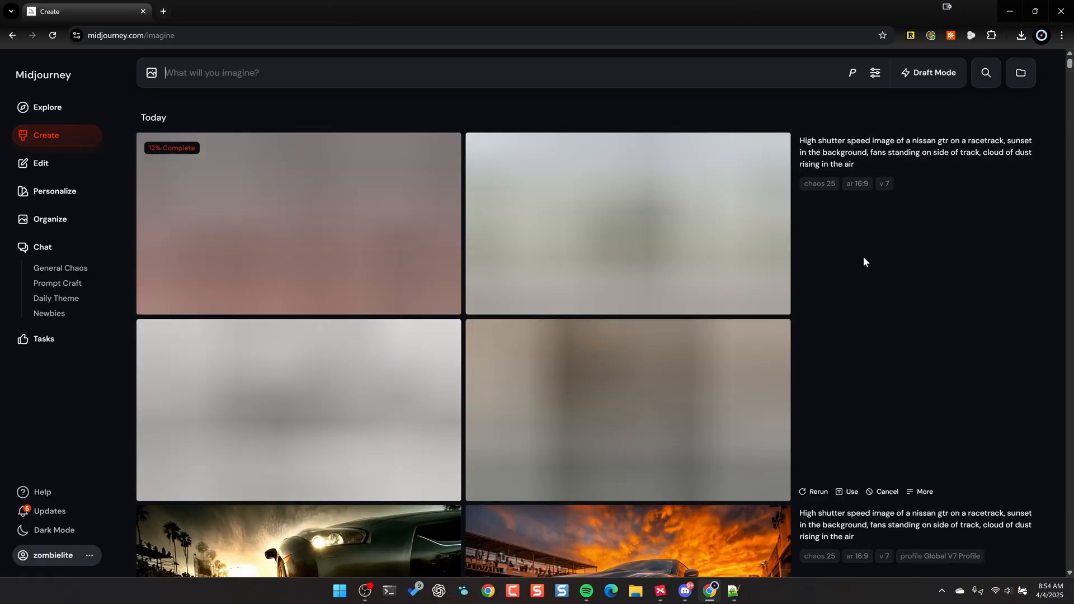
pyautogui.scroll(-6, 866, 254)
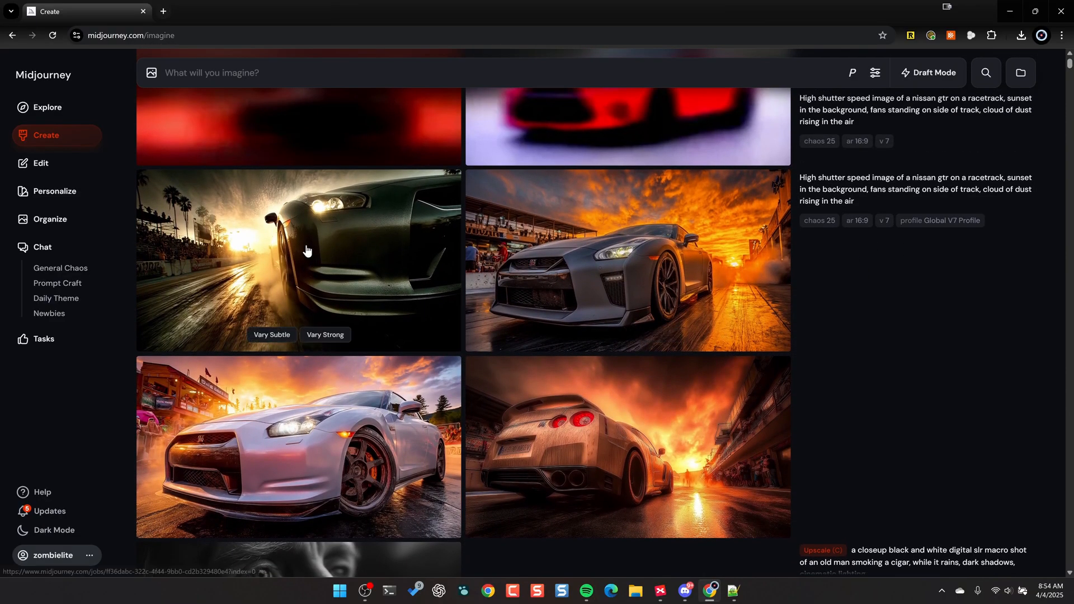
pyautogui.click(309, 246)
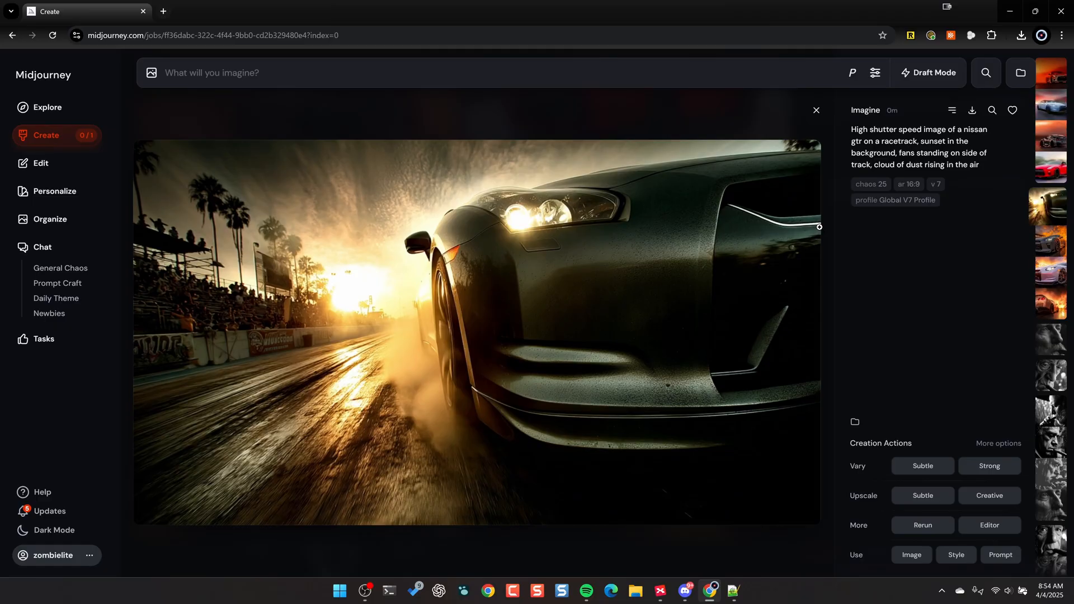
pyautogui.press('Right')
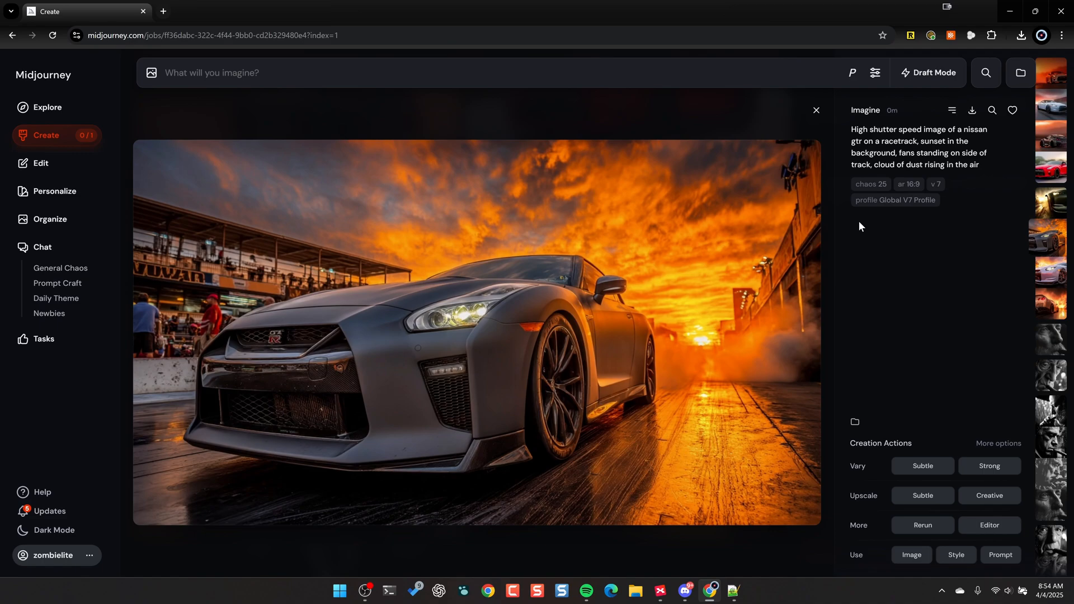
pyautogui.press('Right')
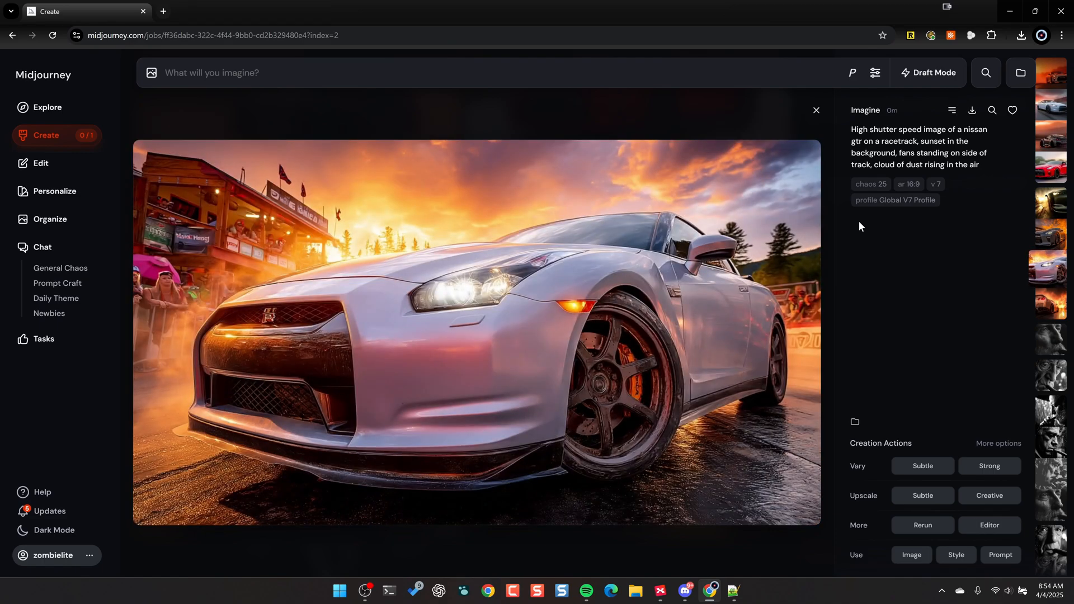
pyautogui.press('Right')
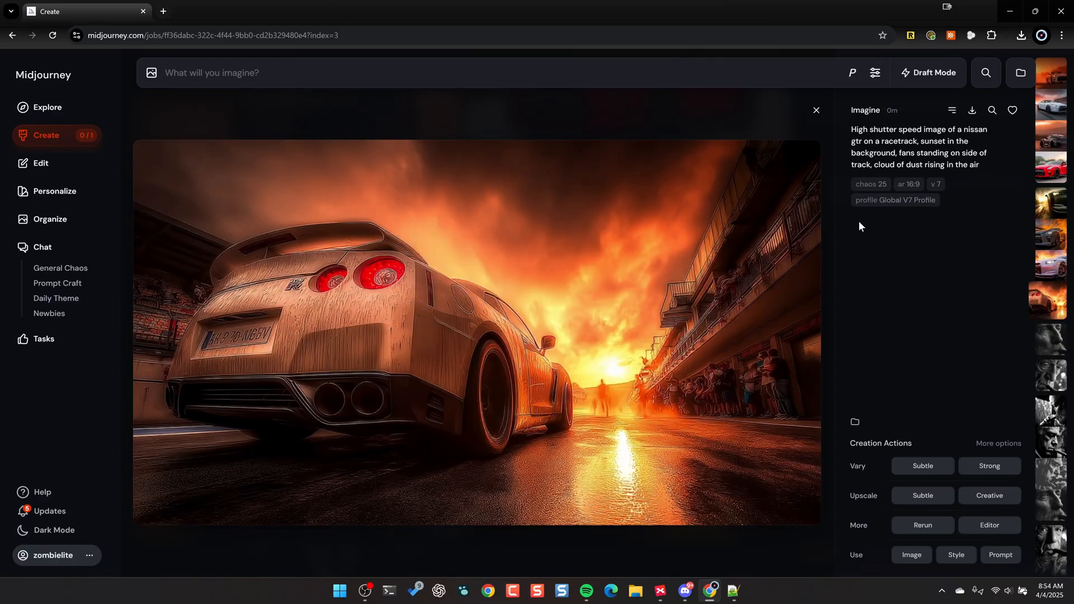
pyautogui.press('Left')
pyautogui.press('Left')
pyautogui.press('Left')
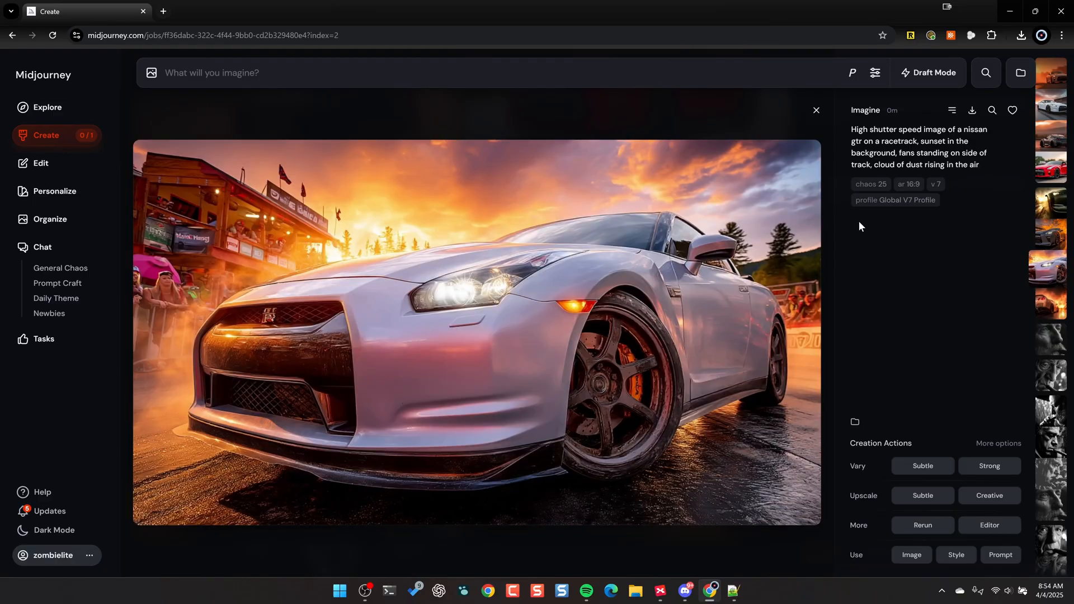
pyautogui.press('Left')
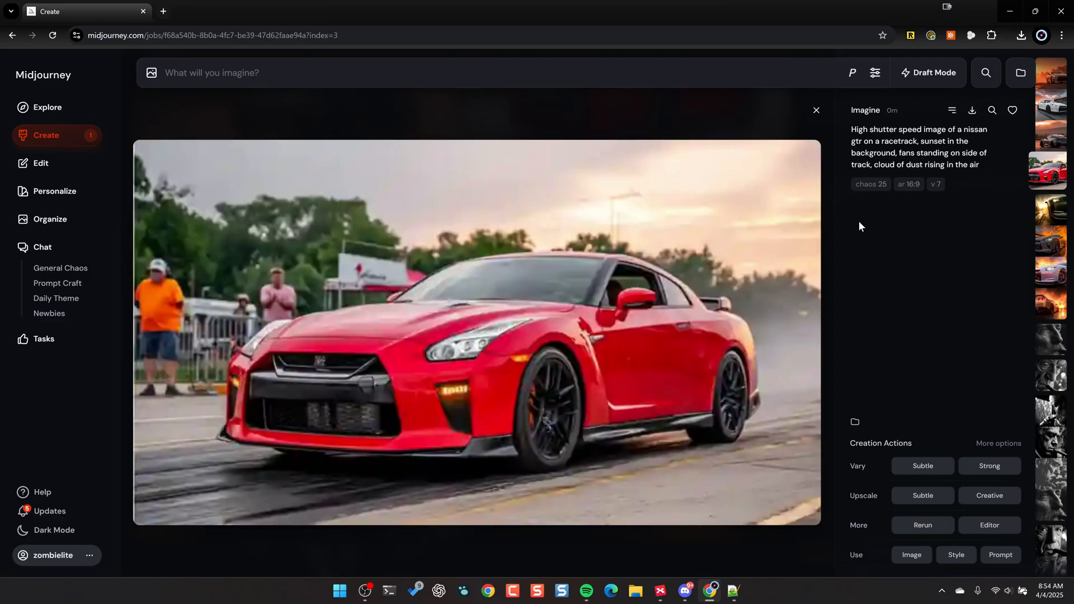
pyautogui.press('Right')
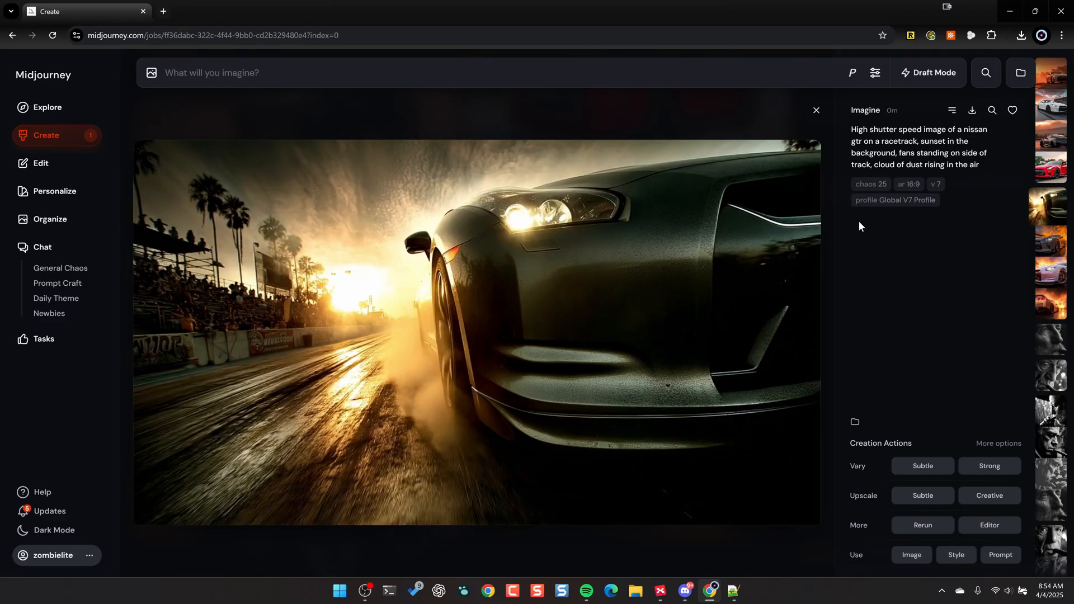
pyautogui.click(913, 496)
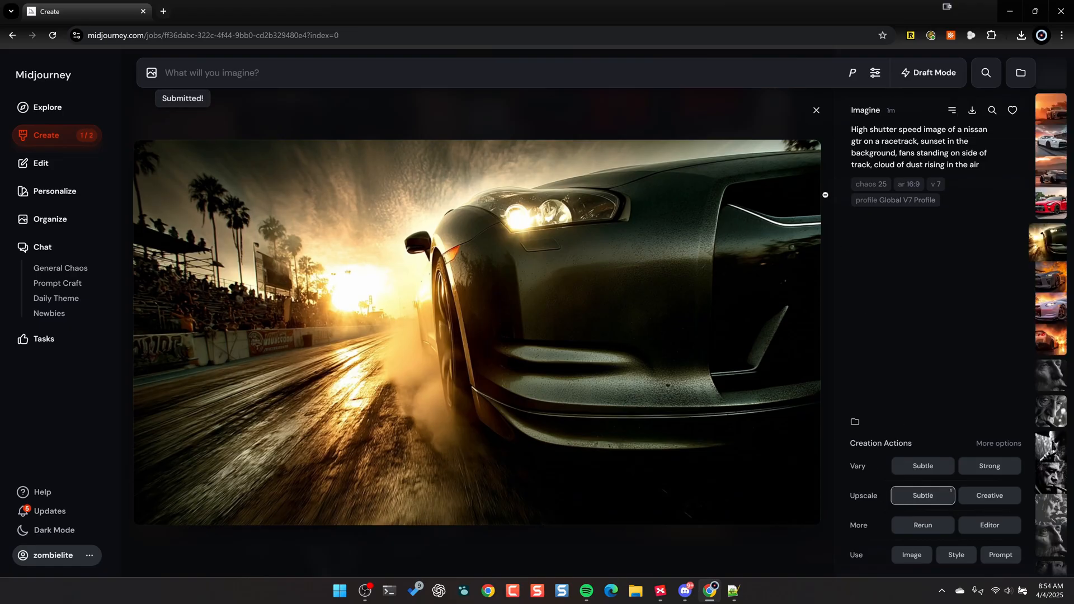
pyautogui.click(816, 111)
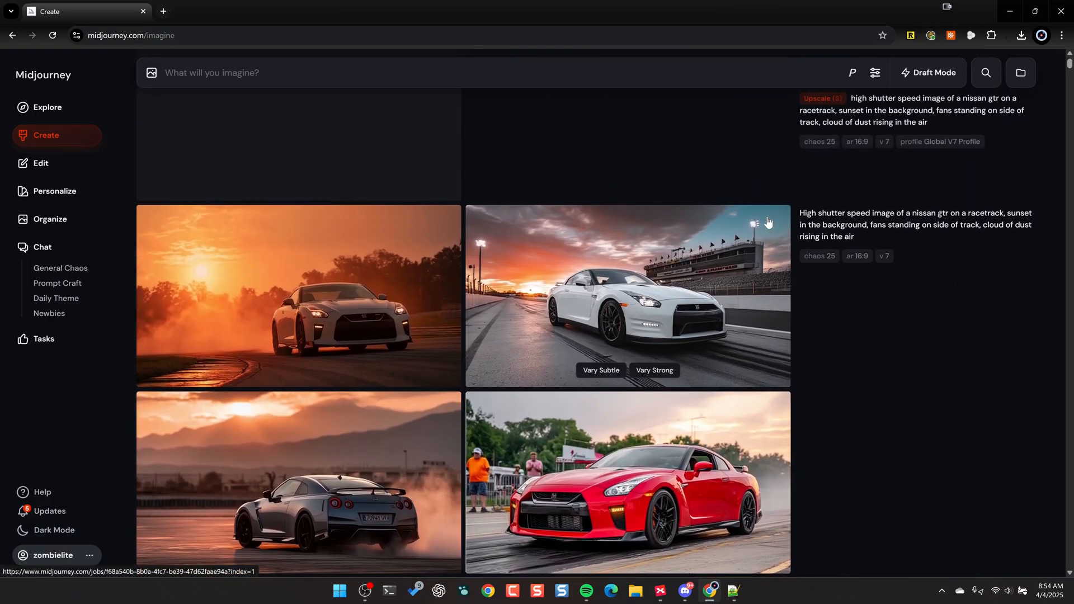
# - Examine the four non-personalized Nissan GTR images enlarged and compare them with the personalized set in the feed
pyautogui.scroll(1, 767, 217)
pyautogui.scroll(-1, 767, 217)
pyautogui.scroll(2, 769, 216)
pyautogui.scroll(-2, 773, 216)
pyautogui.scroll(-2, 775, 221)
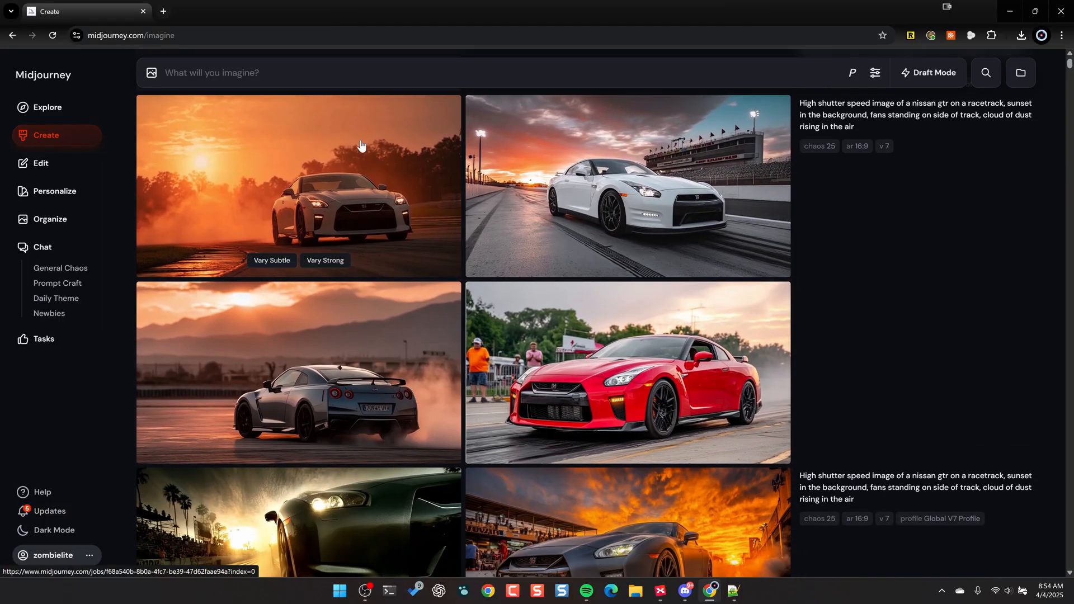
pyautogui.click(313, 185)
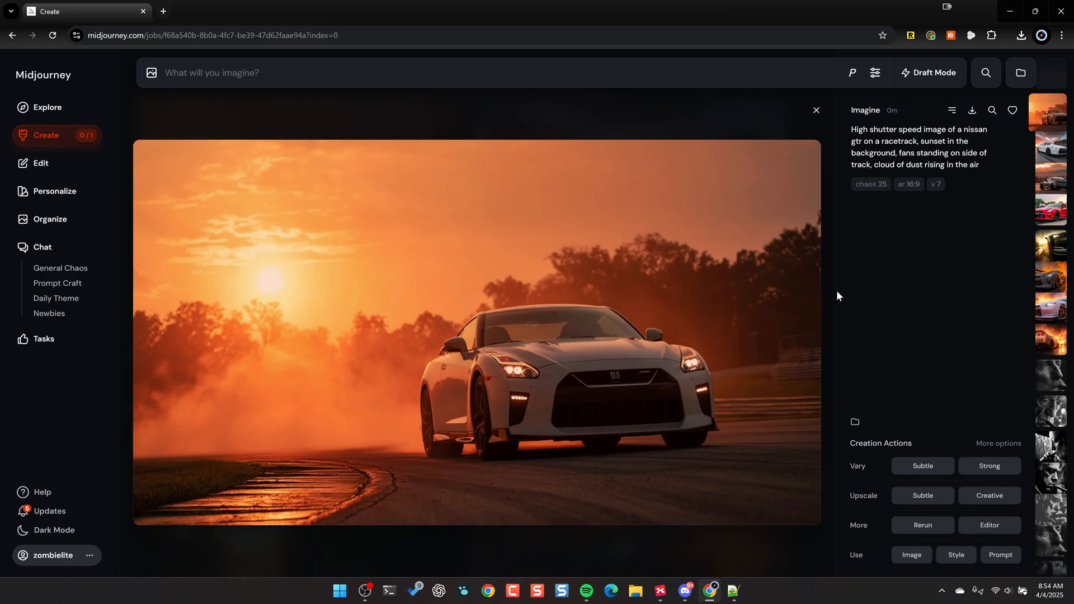
pyautogui.press('Down')
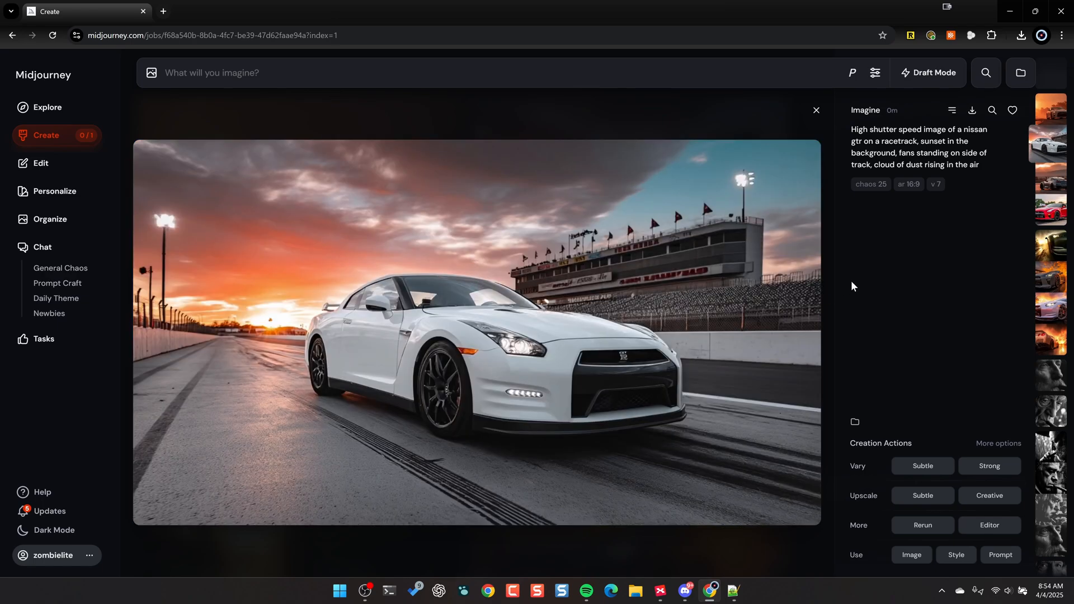
pyautogui.press('Down')
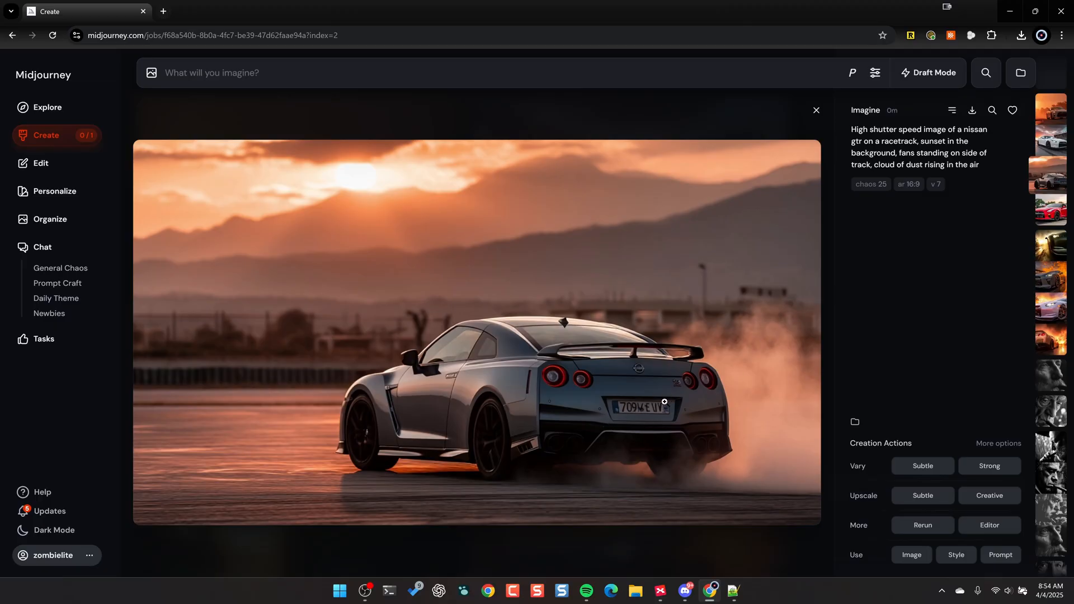
pyautogui.press('Down')
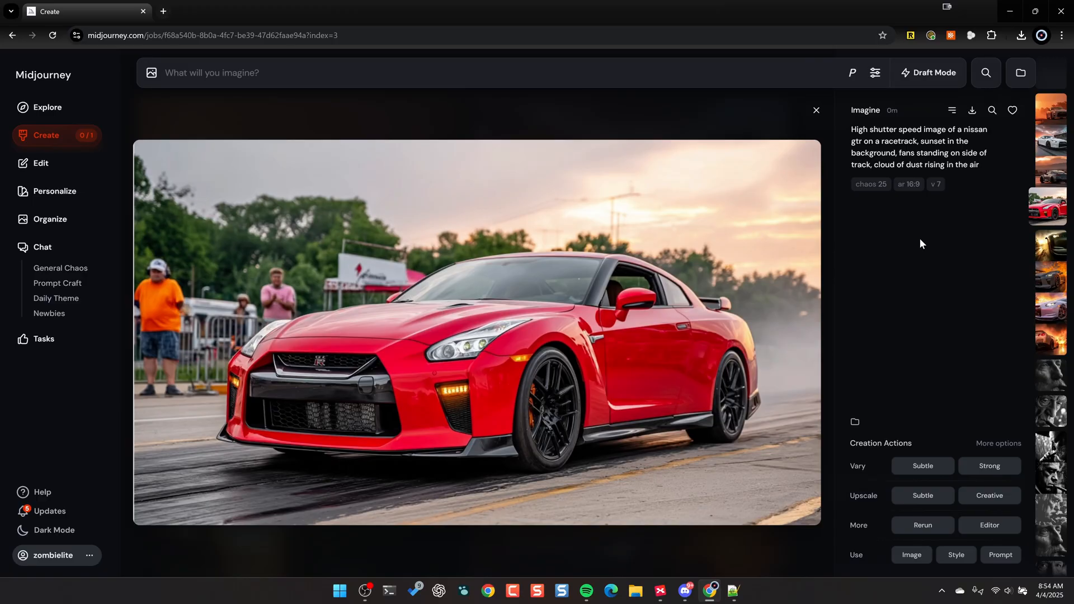
pyautogui.click(816, 110)
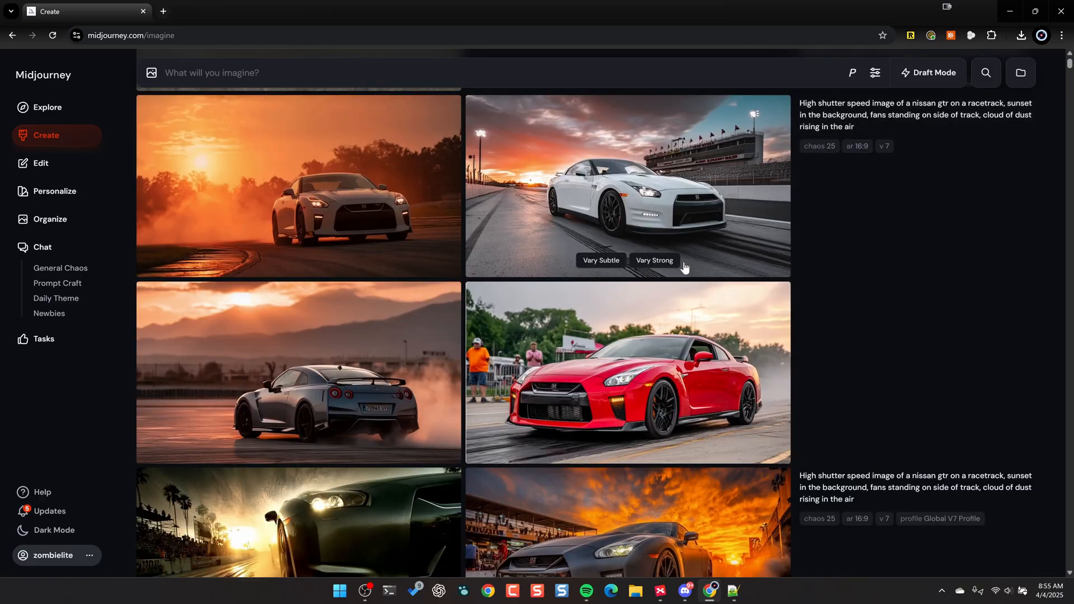
pyautogui.scroll(-5, 682, 265)
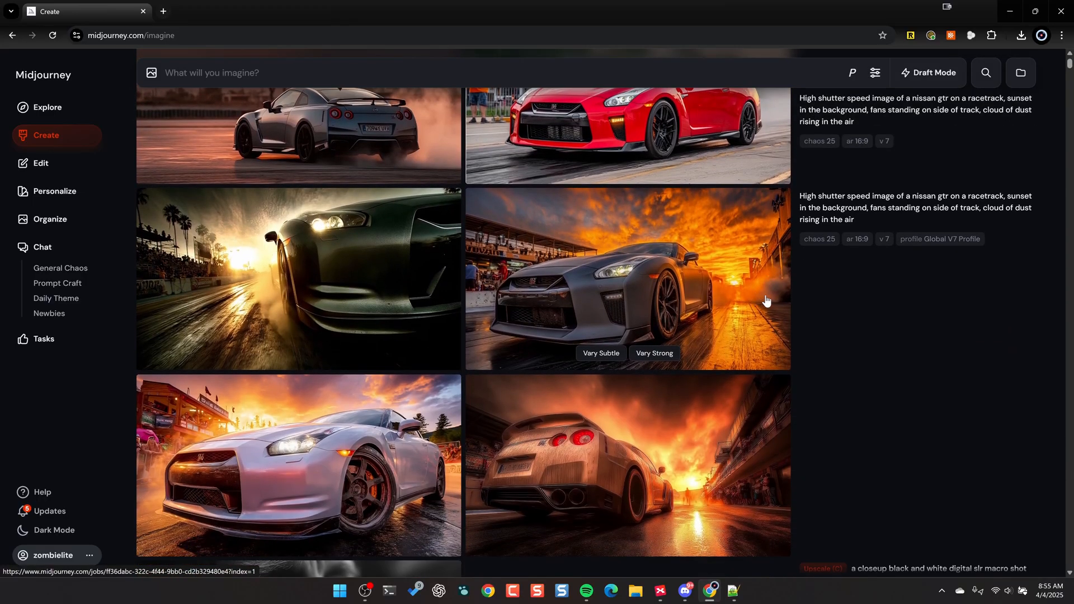
pyautogui.scroll(8, 765, 300)
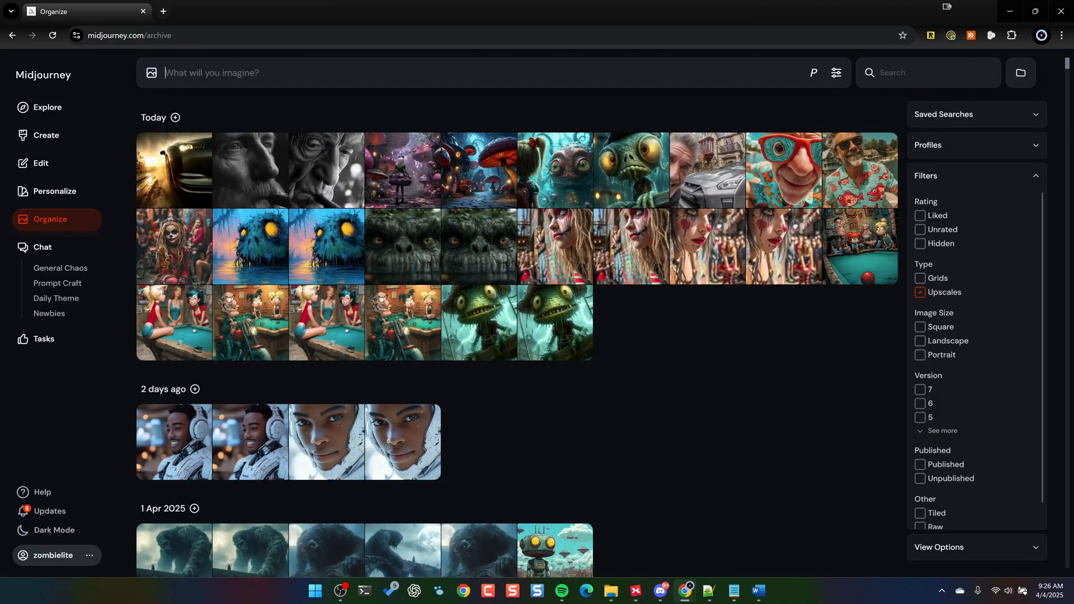
# - Generate 16:9 images from "pierce brosnan behind the wheel of a silver nissan gtr, sitting in driveway in front of foreign embassy"
pyautogui.write('pierce brosnan behind the wheel of a silver nissan gtr, sitting in driveway in front of foreign embassy --ar 16:9')
pyautogui.press('Return')
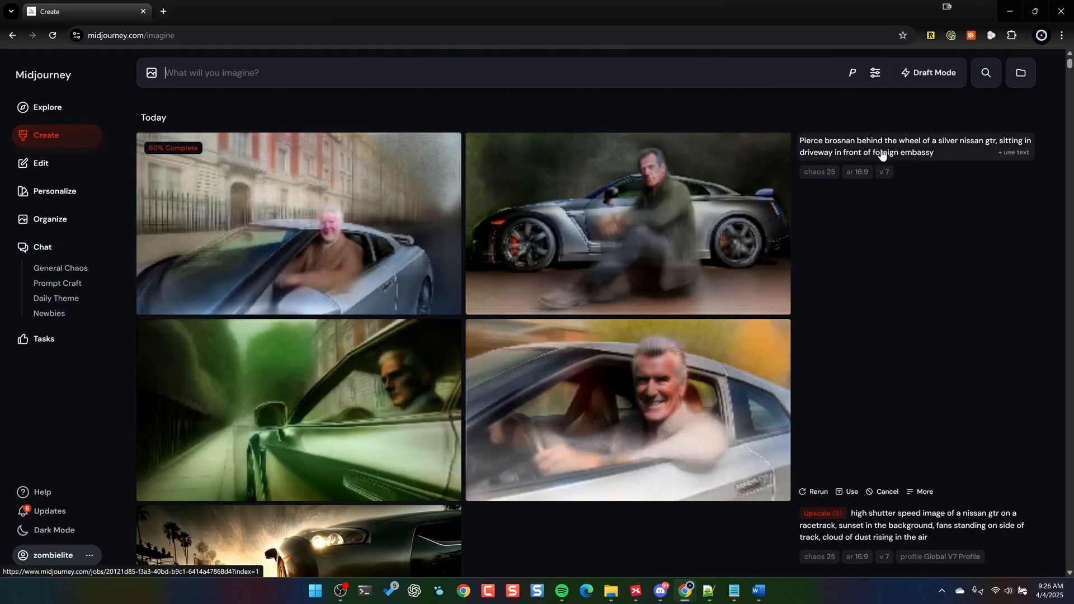
# - Reuse the Pierce Brosnan prompt text with personalization turned on, add "--ar 16:9", and generate a second set of images
pyautogui.click(1013, 157)
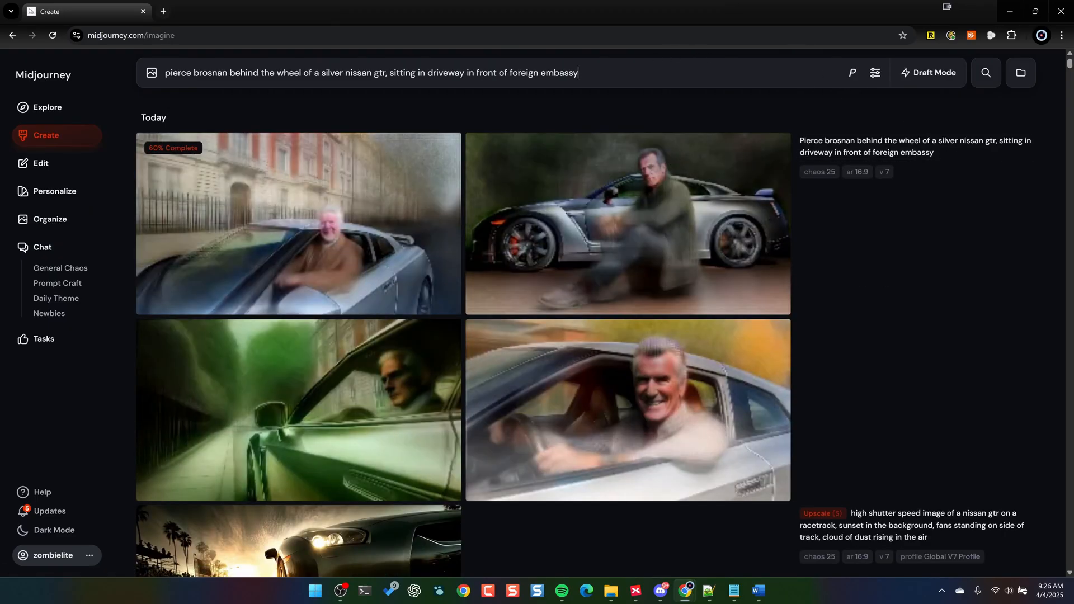
pyautogui.click(852, 73)
pyautogui.click(814, 106)
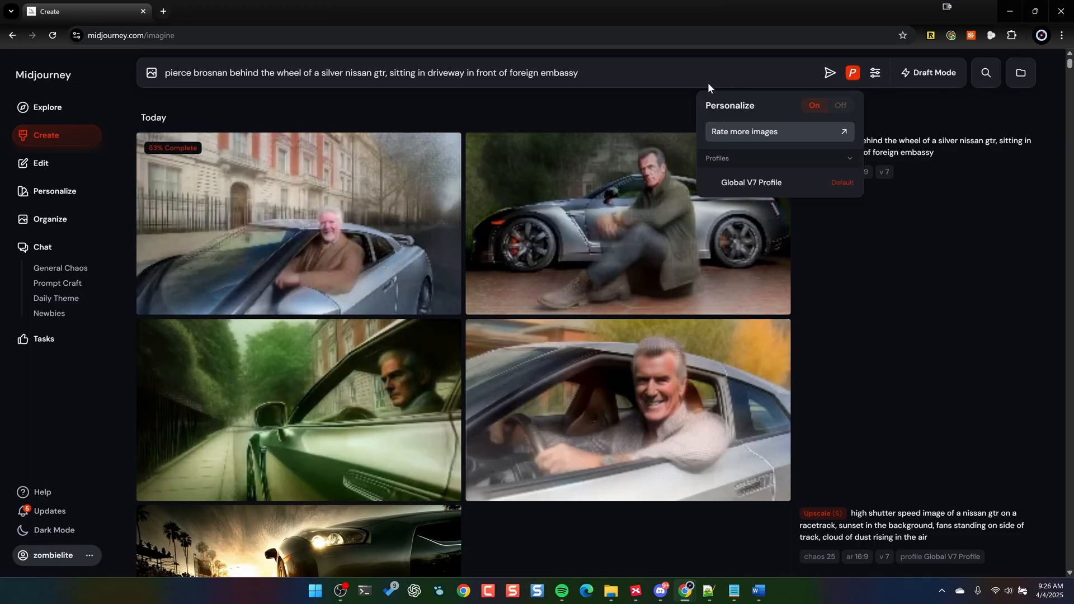
pyautogui.write('--ar 16:9')
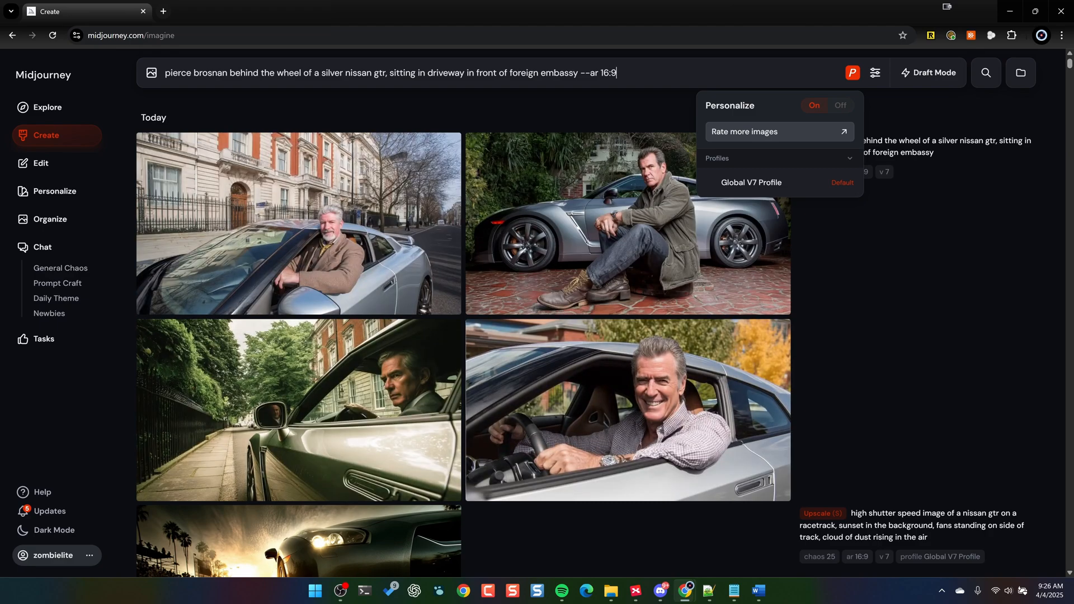
pyautogui.press('Return')
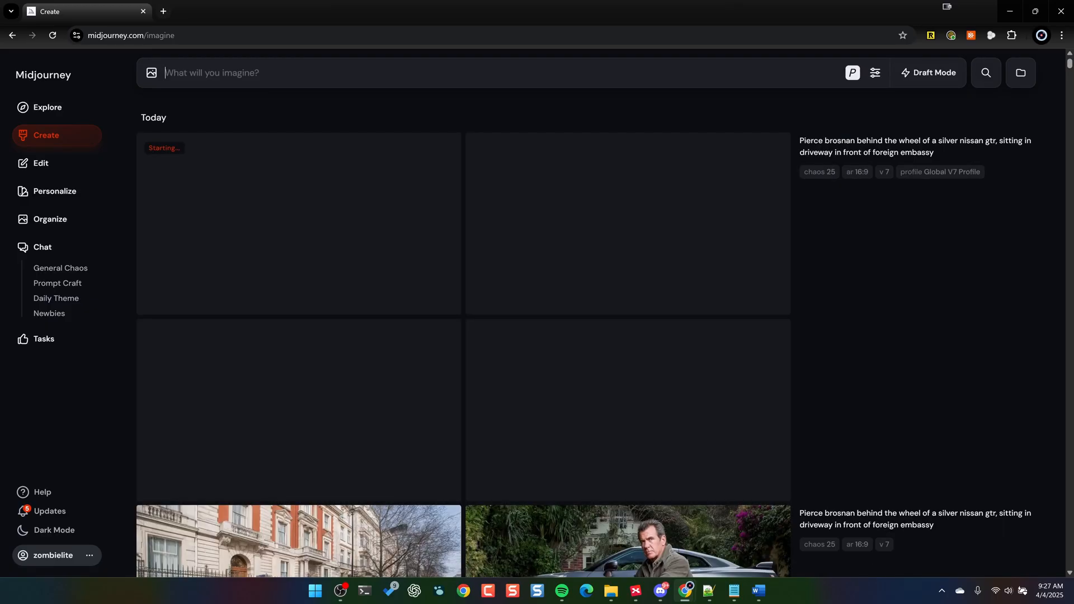
# - Examine the four non-personalized Pierce Brosnan images one by one in the enlarged view
pyautogui.scroll(-7, 884, 217)
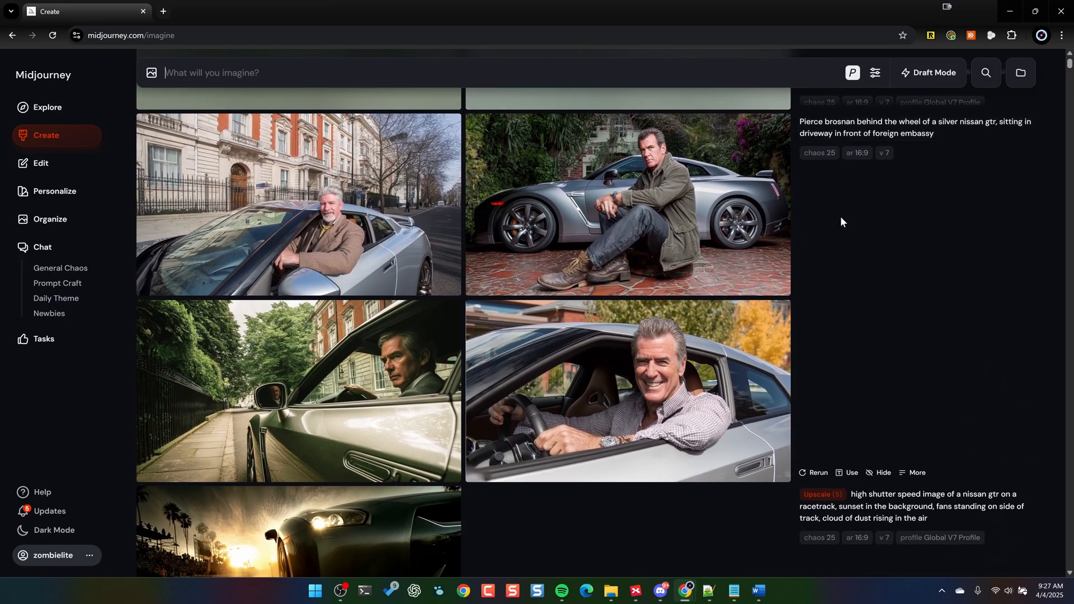
pyautogui.click(423, 175)
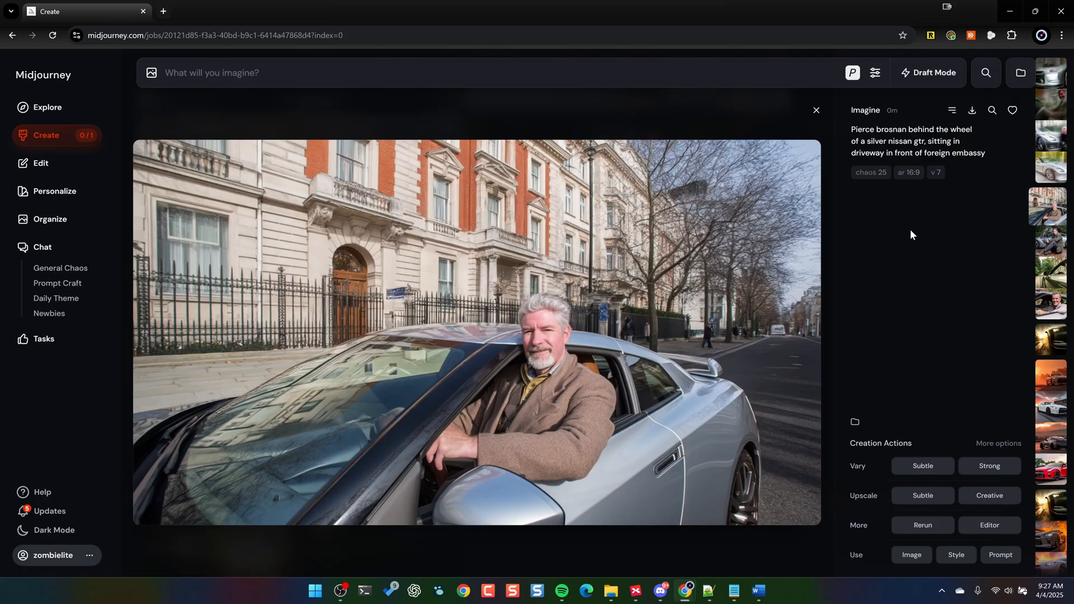
pyautogui.press('Right')
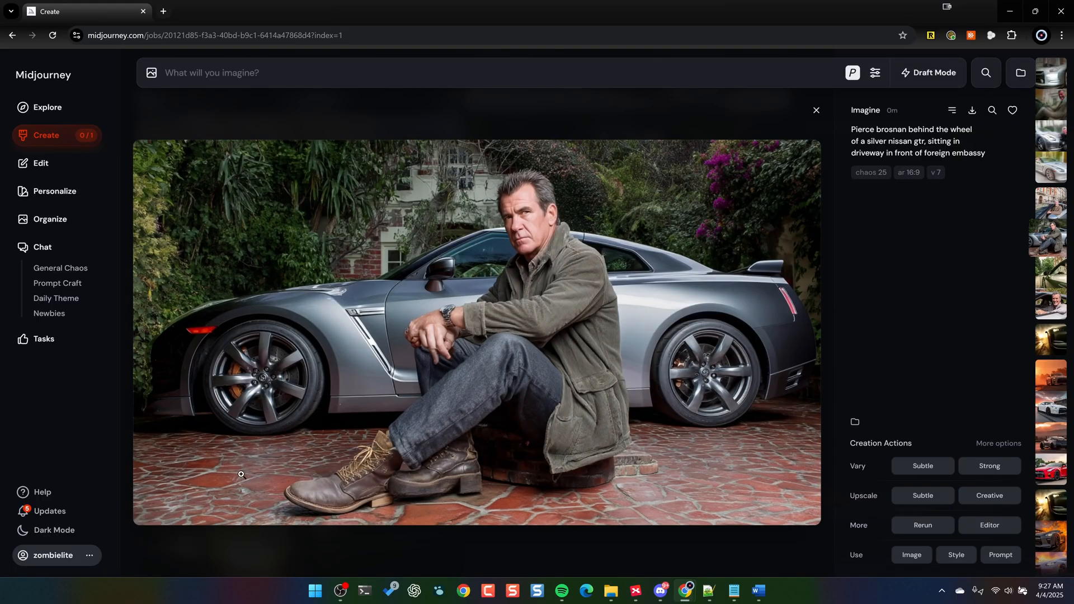
pyautogui.press('Right')
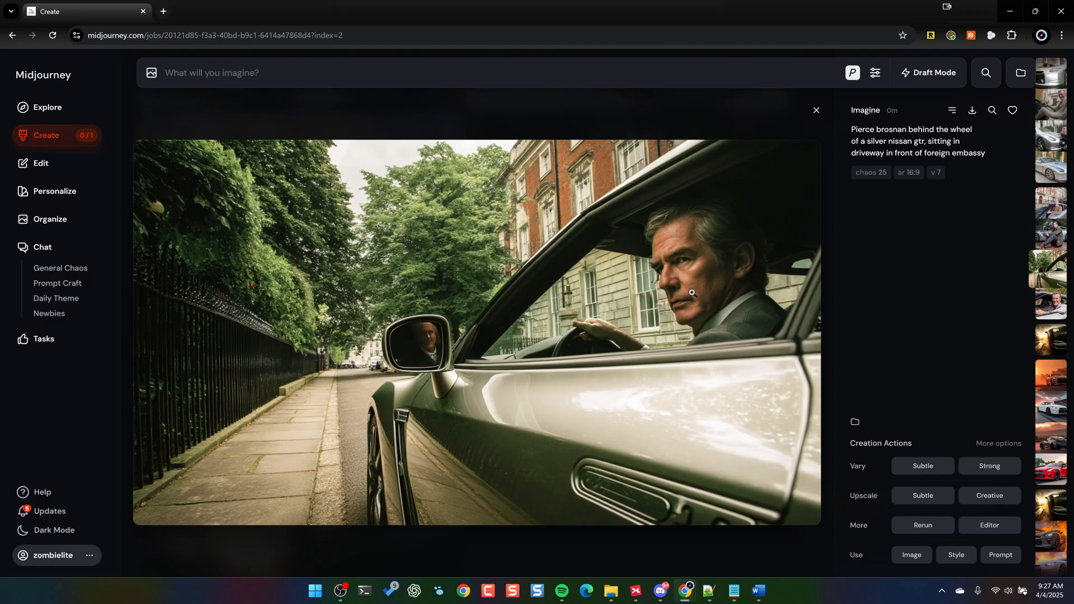
pyautogui.press('Right')
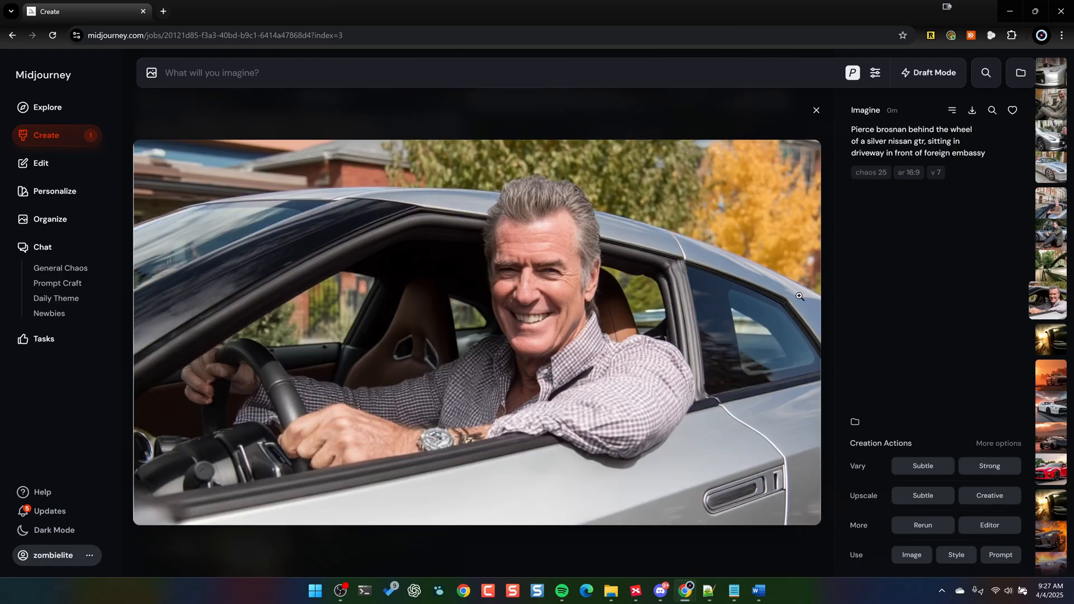
pyautogui.click(816, 114)
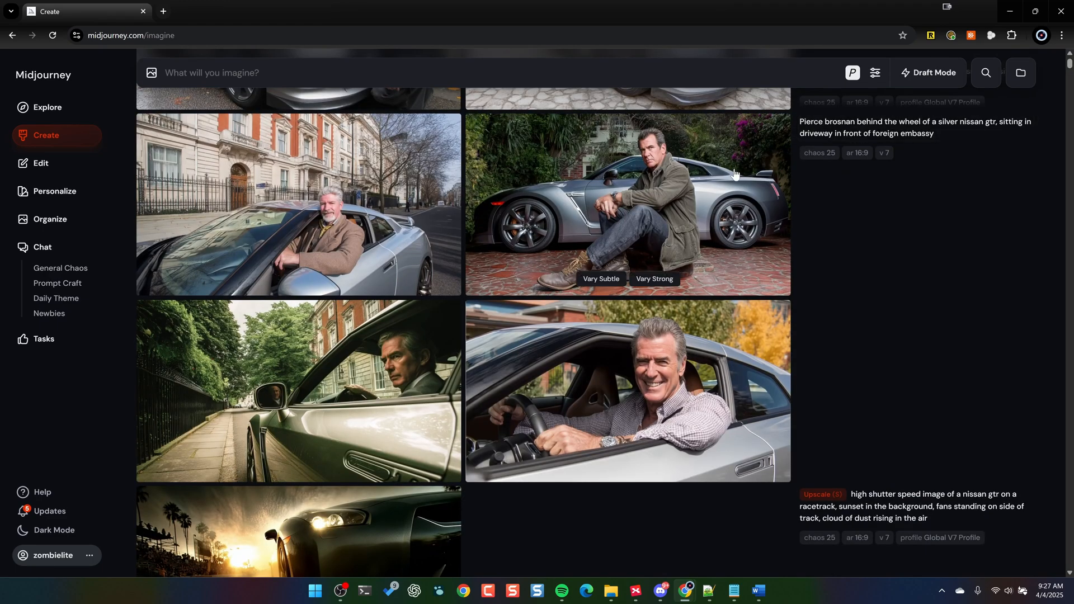
# - Examine the four personalized Pierce Brosnan images enlarged for comparison with the non-personalized set
pyautogui.scroll(10, 704, 211)
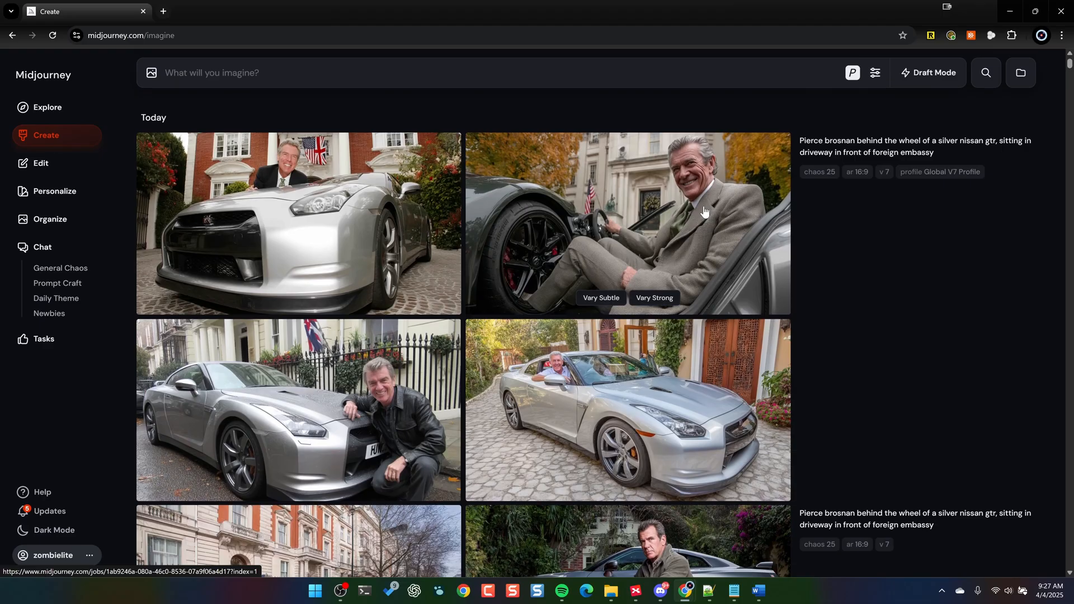
pyautogui.click(392, 223)
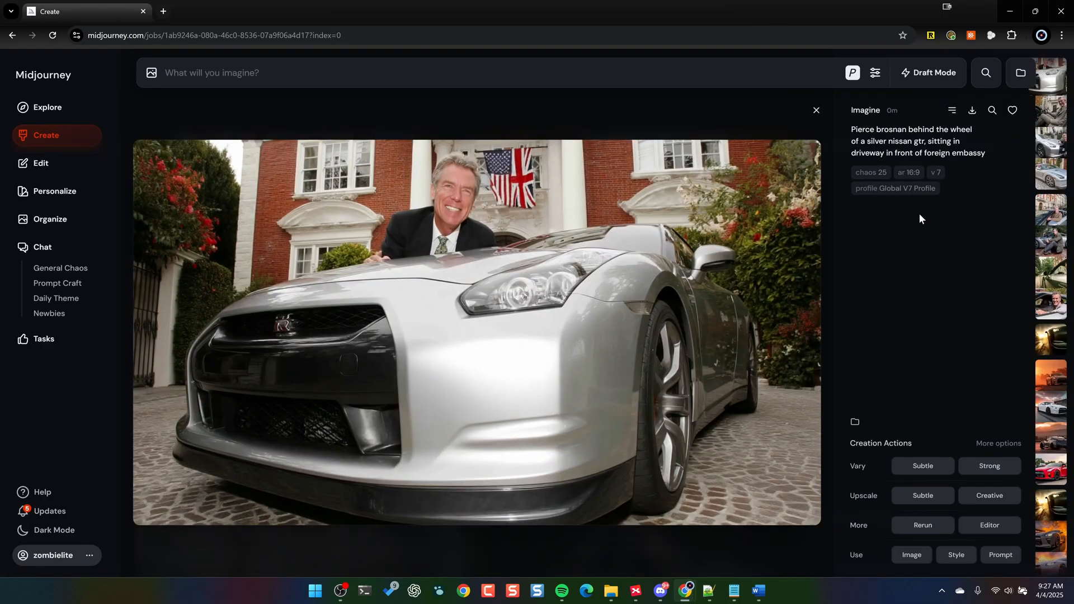
pyautogui.press('Right')
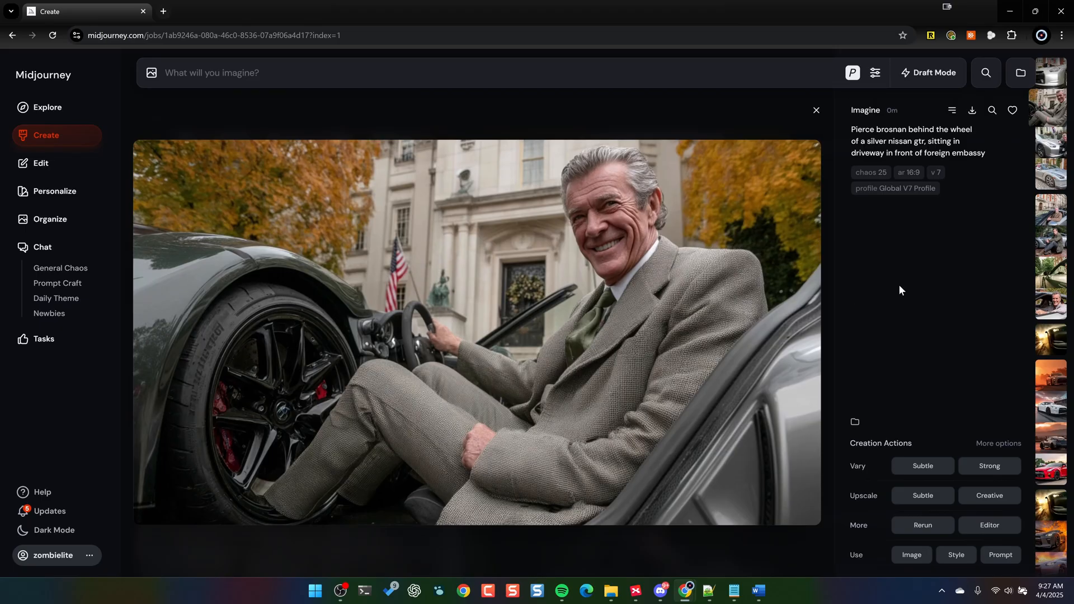
pyautogui.press('Right')
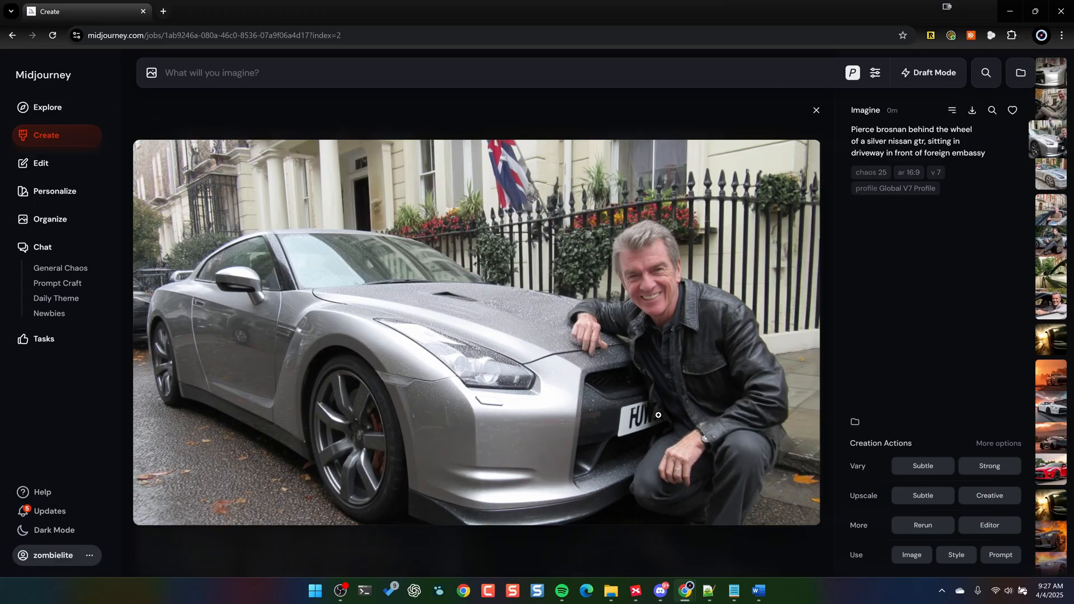
pyautogui.press('Right')
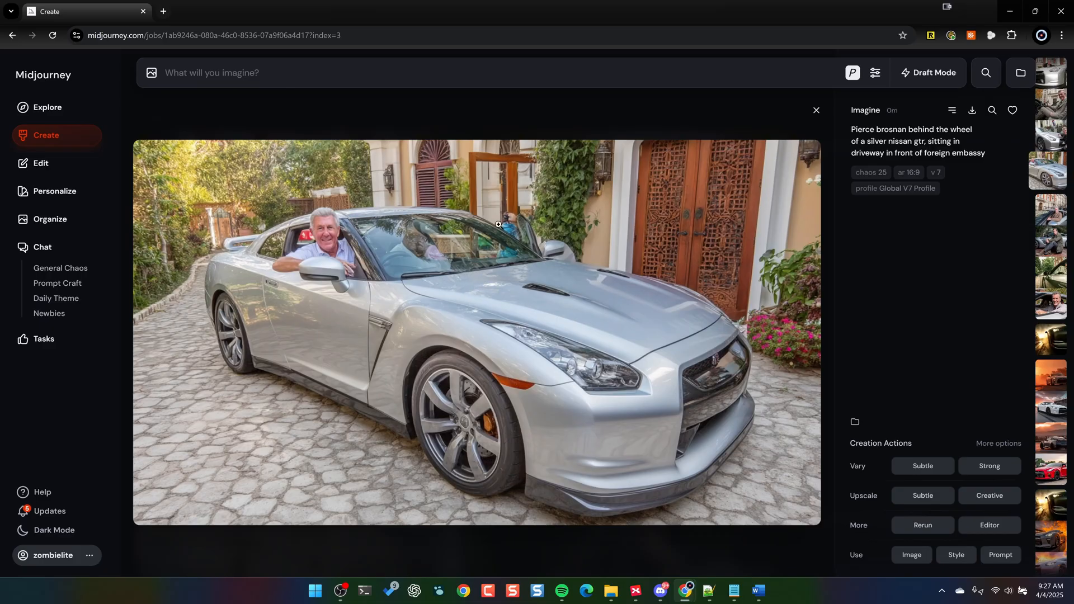
pyautogui.press('Escape')
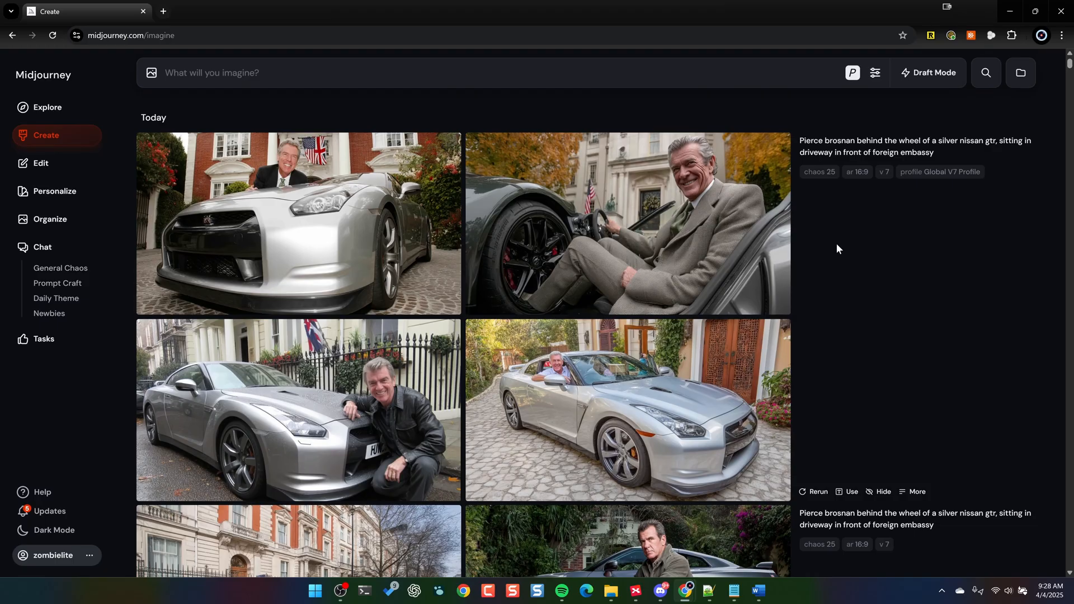
# - Try the Landscape and Portrait image size presets and return the image size to Square
pyautogui.click(874, 71)
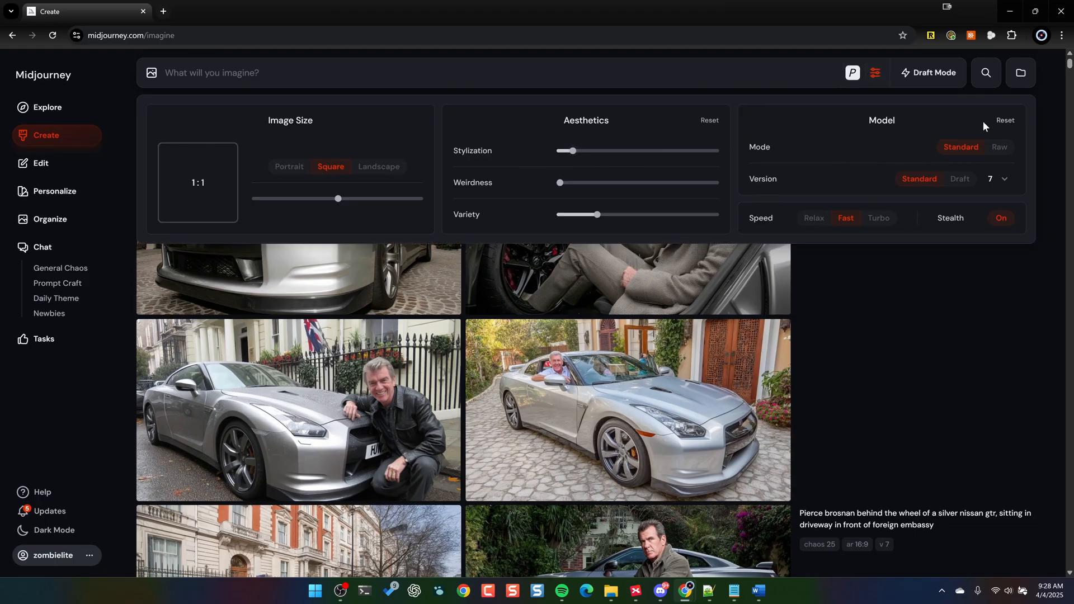
pyautogui.click(382, 167)
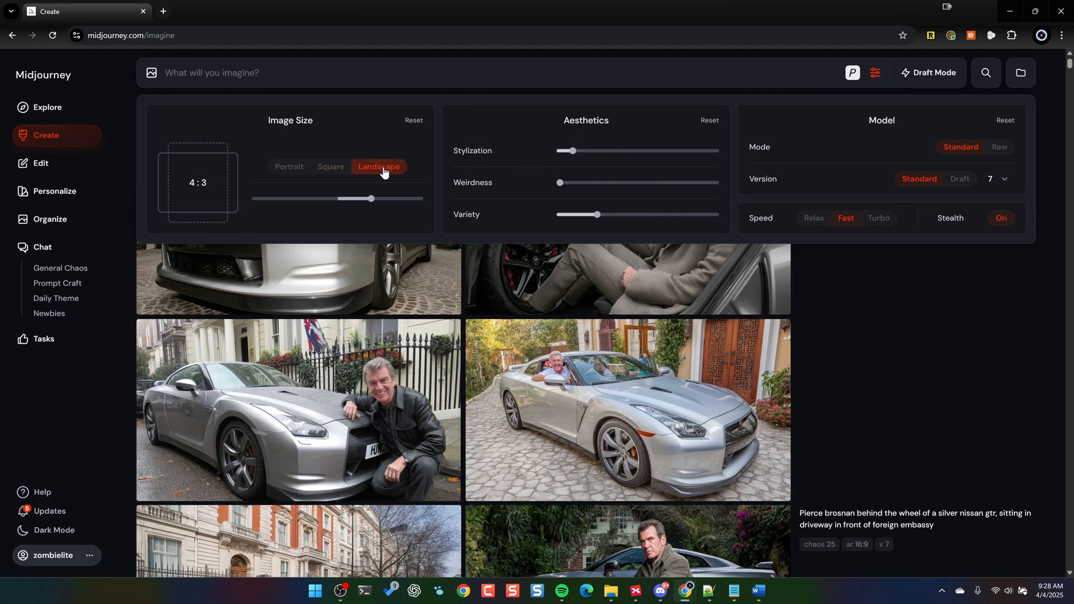
pyautogui.click(297, 168)
pyautogui.click(330, 168)
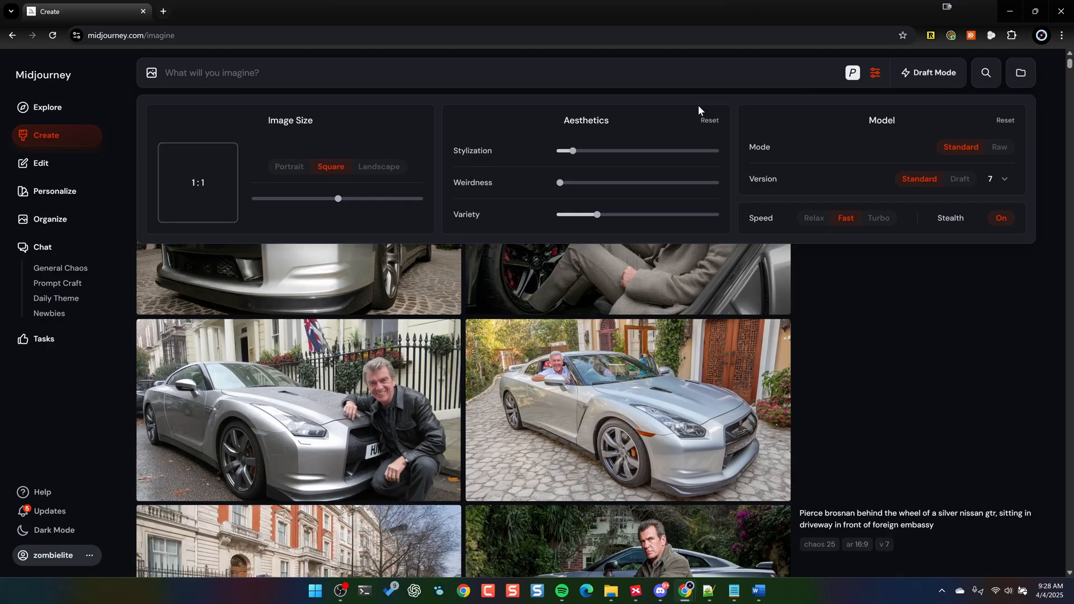
pyautogui.click(1051, 107)
# - Generate personalized images from "futuristic neotope android metallic gear spin splice beautiful alice long blonde hair and piercing blue eyes hosting whimsical tea party in enchanted terror festival"
pyautogui.write('futuristic neotope android metallic gear spin splice beautiful alice long blonde hair and piercing blue eyes hosting whimsical tea party in enchanted terror festival')
pyautogui.press('Return')
# - Turn personalization off, reuse the android Alice tea party prompt text with "--ar 16:9", and generate another set of images
pyautogui.click(854, 73)
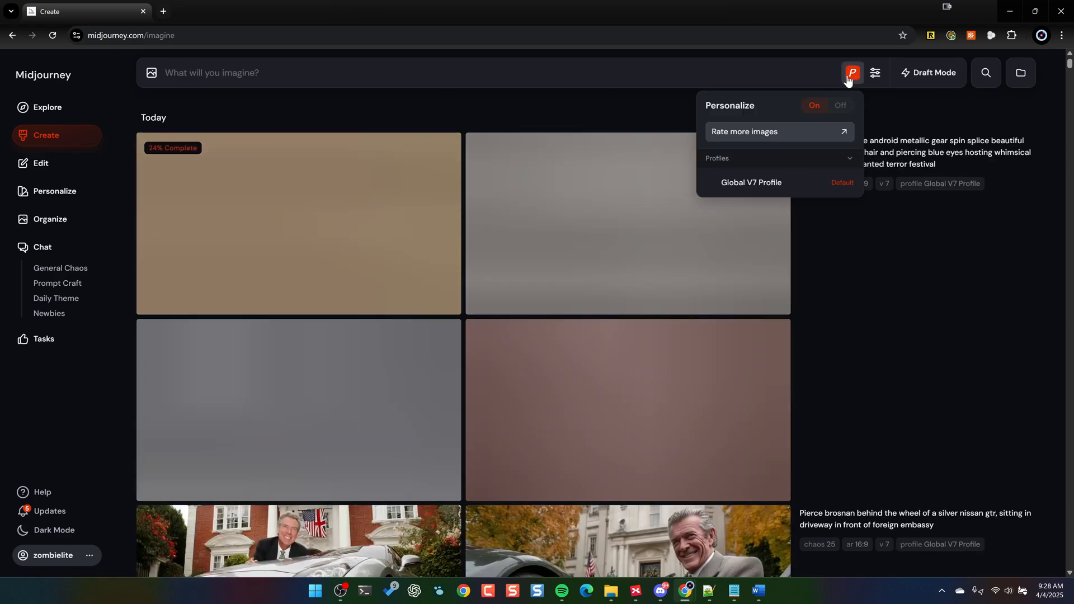
pyautogui.click(856, 76)
pyautogui.click(1019, 166)
pyautogui.write('--ar 16:9')
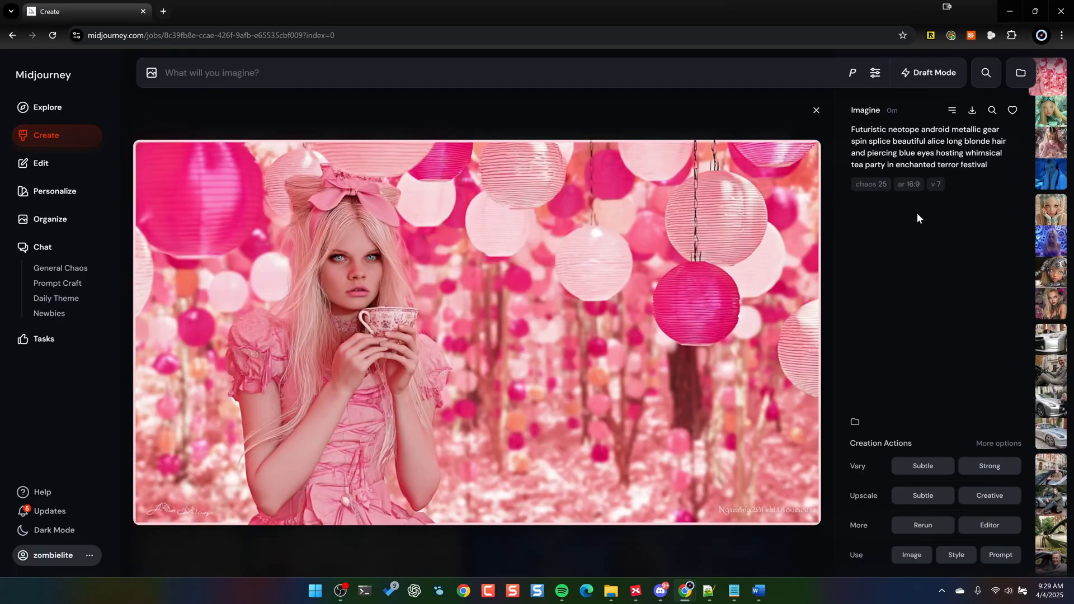
# - Examine the four non-personalized Alice tea party images in the enlarged view
pyautogui.press('Right')
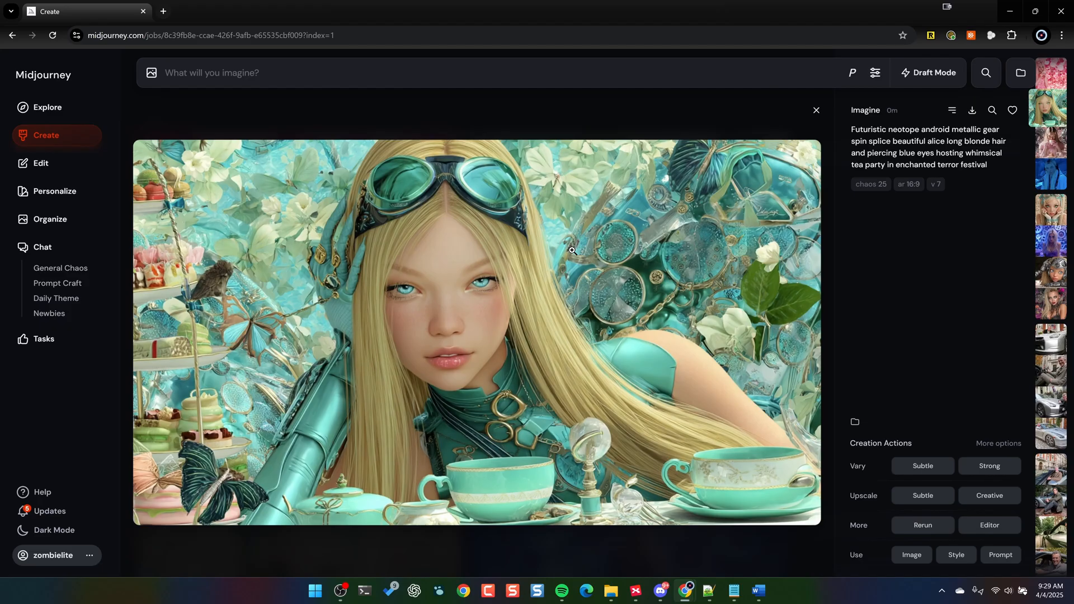
pyautogui.press('Right')
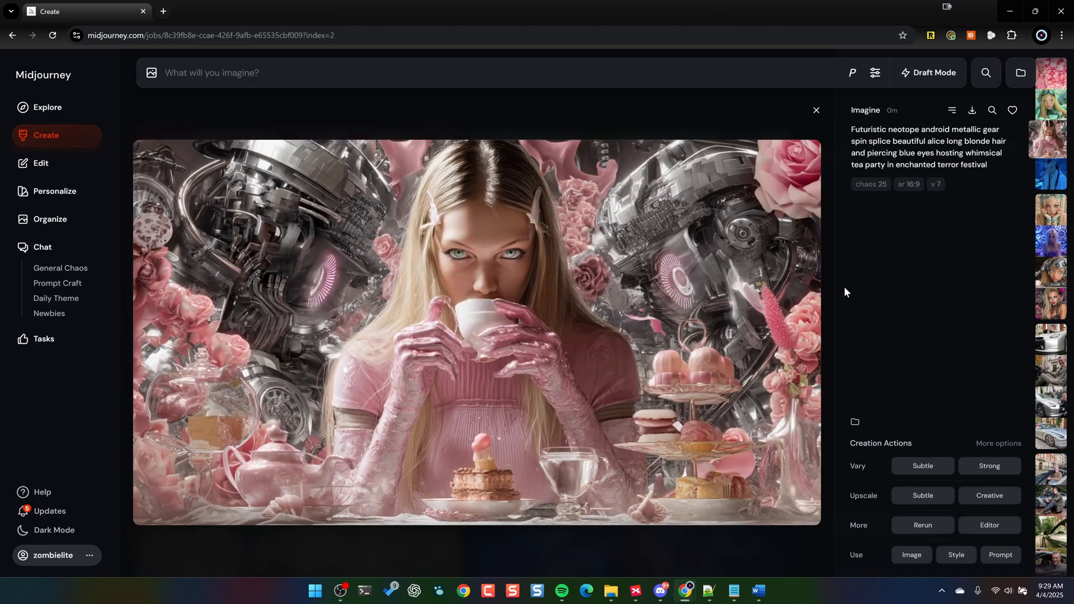
pyautogui.press('Right')
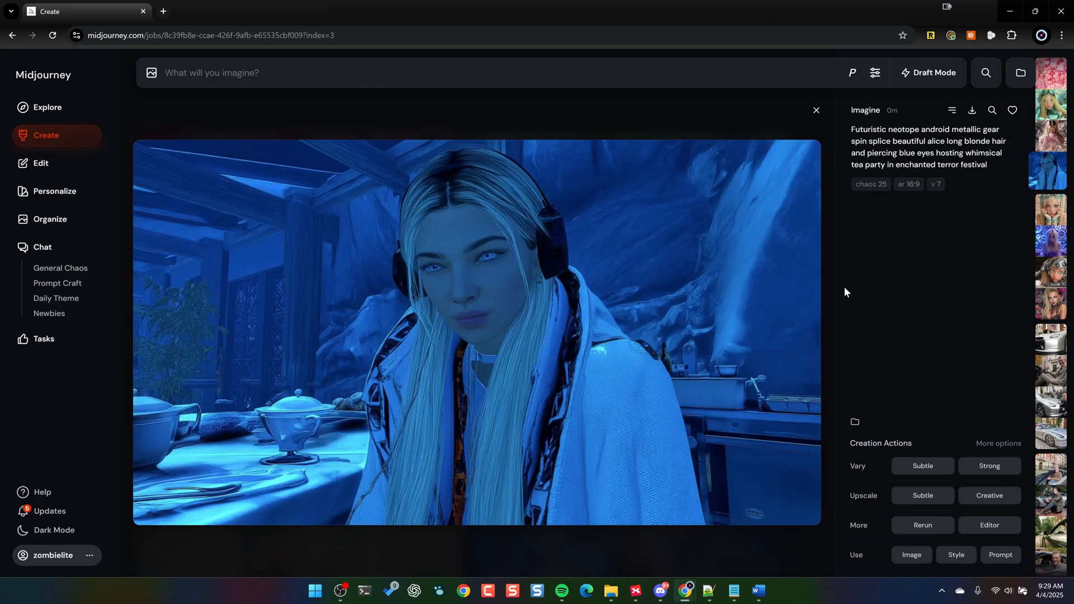
pyautogui.click(815, 110)
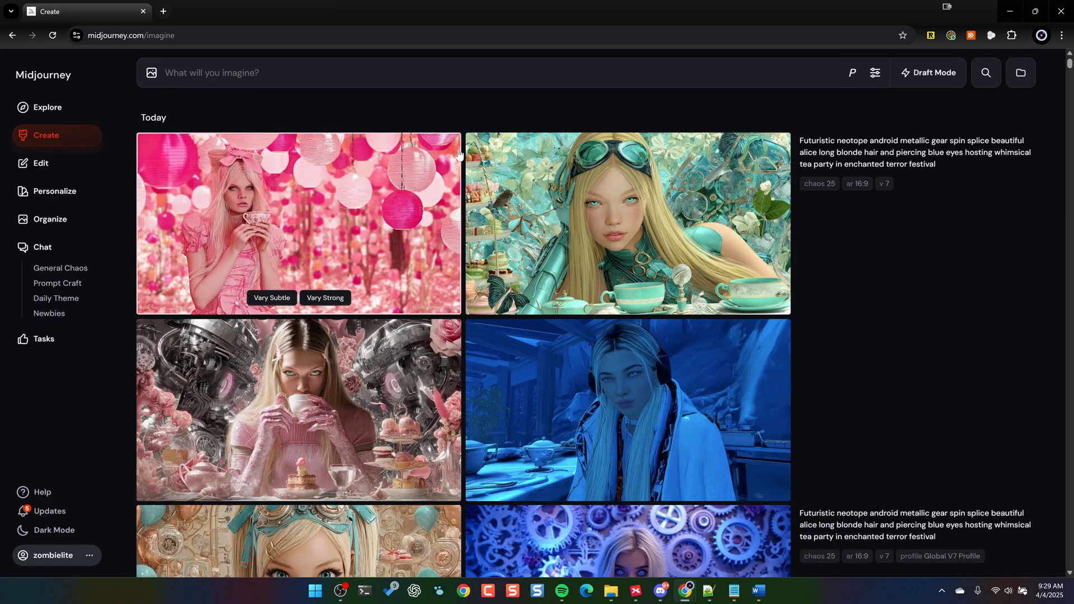
# - Examine the four personalized Alice tea party images enlarged for comparison with the non-personalized set
pyautogui.scroll(-6, 870, 364)
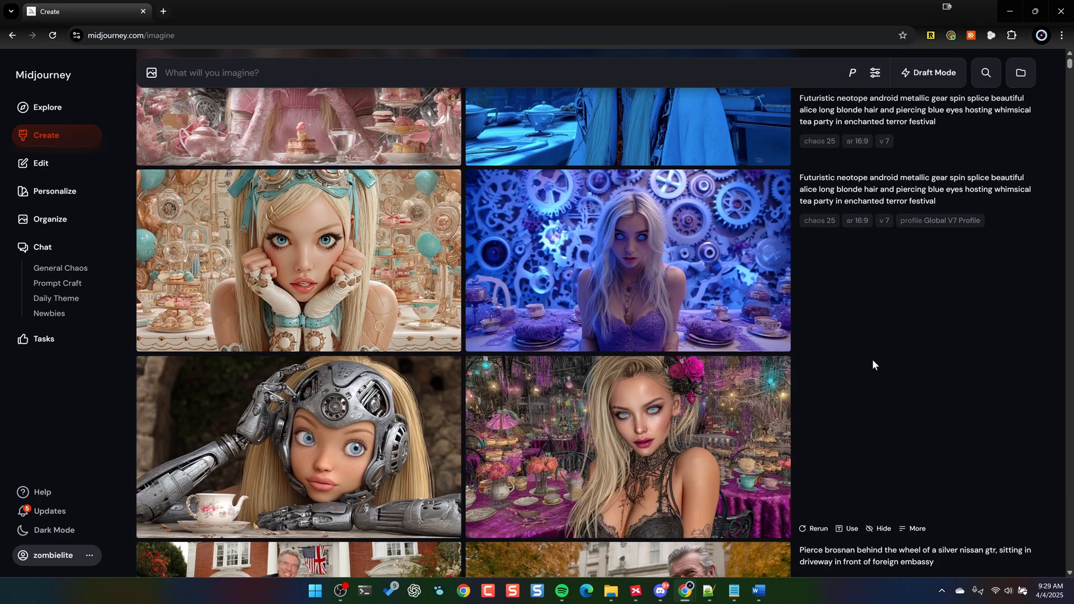
pyautogui.click(320, 255)
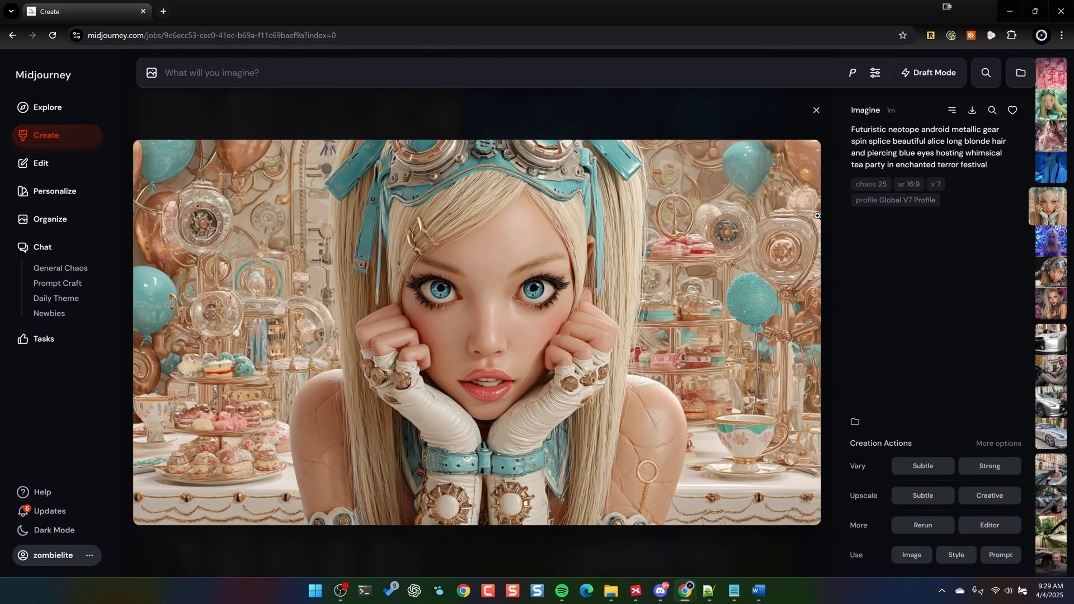
pyautogui.press('Right')
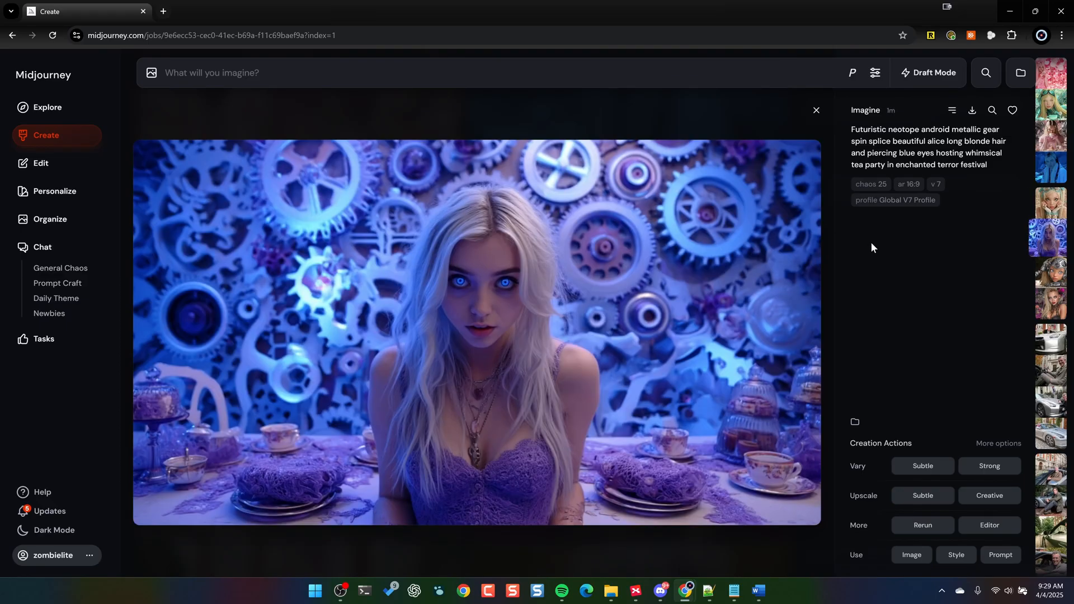
pyautogui.press('Right')
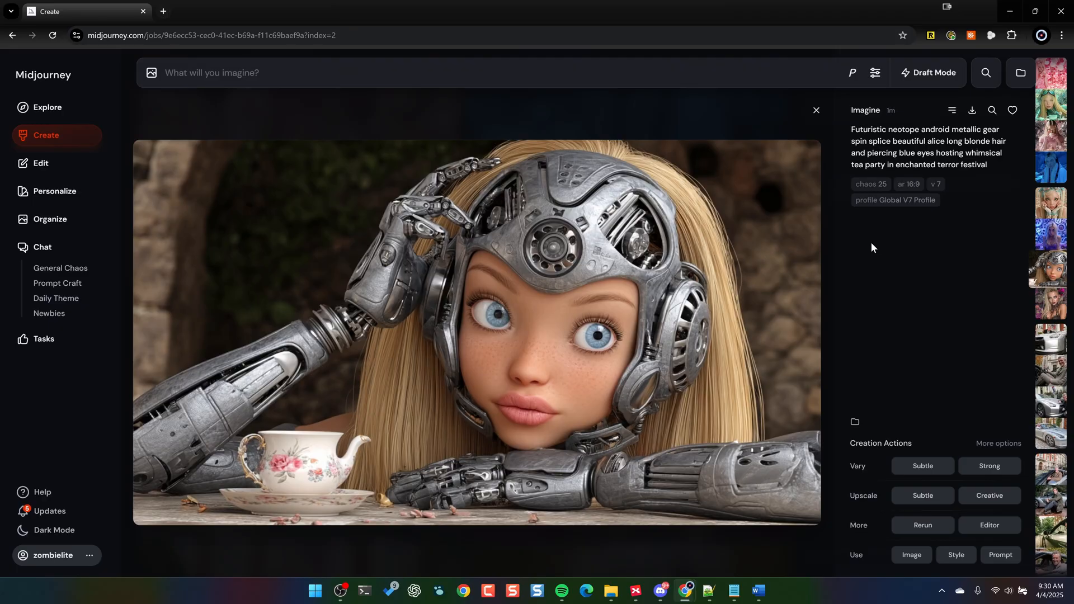
pyautogui.press('Right')
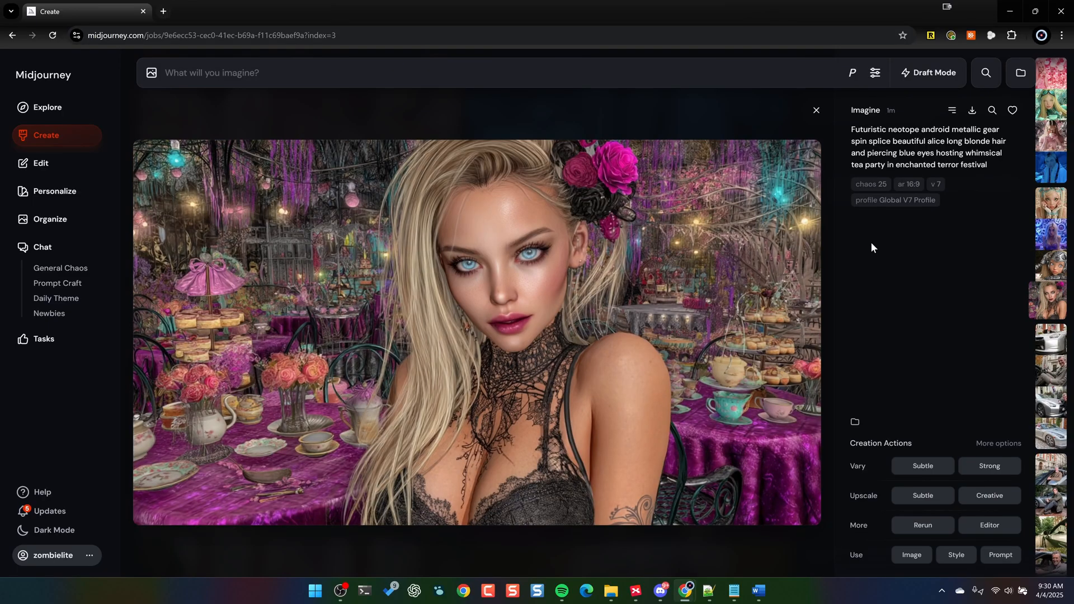
pyautogui.press('Left')
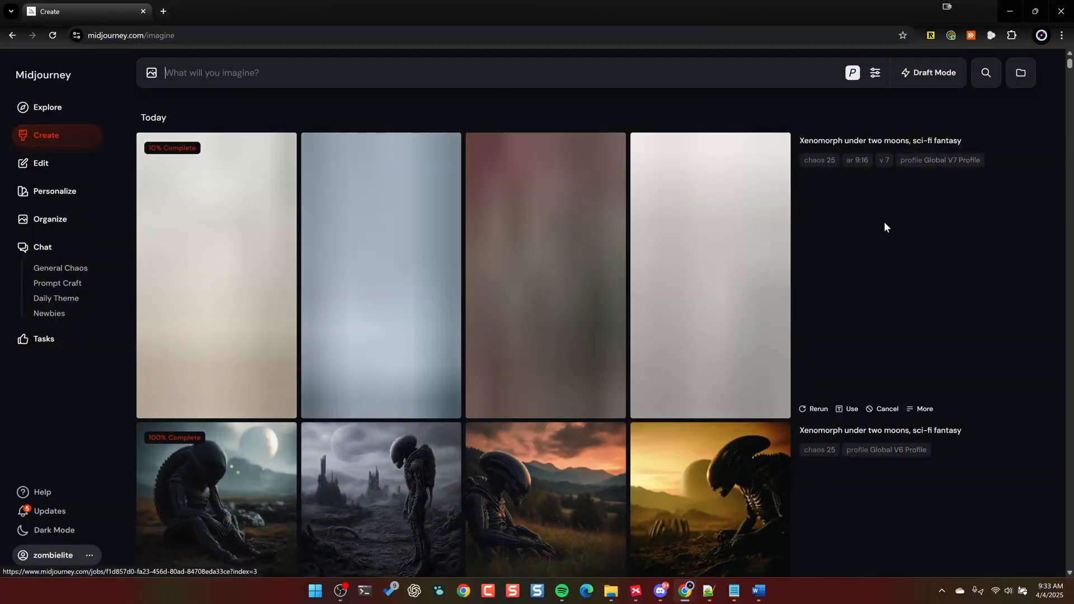
# - Examine the non-personalized 16:9 images of "Xenomorph under two moons, sci-fi fantasy" in the enlarged view
pyautogui.scroll(-5, 885, 227)
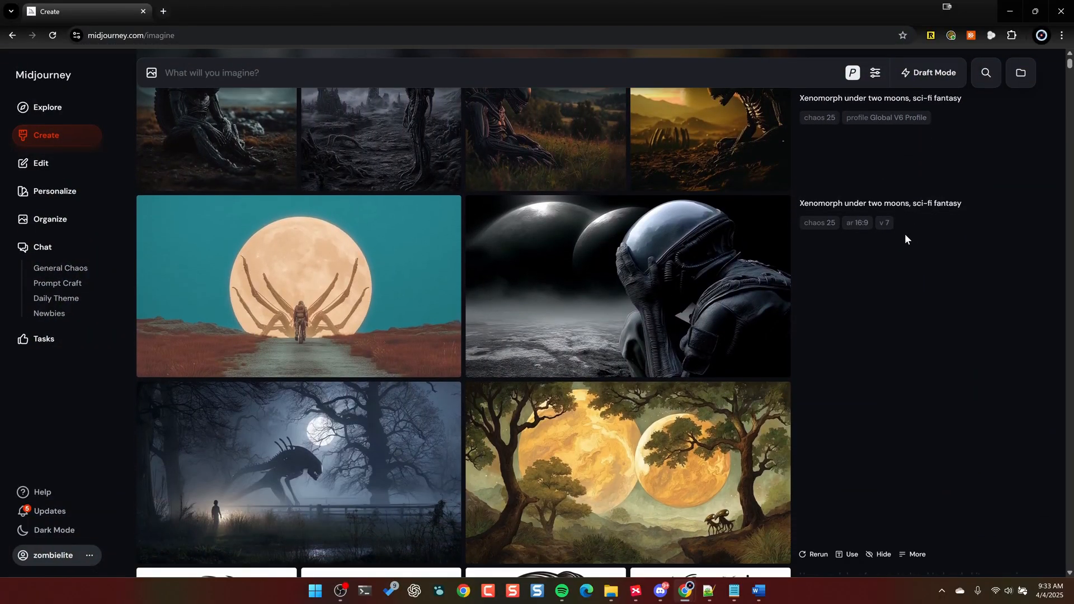
pyautogui.click(361, 259)
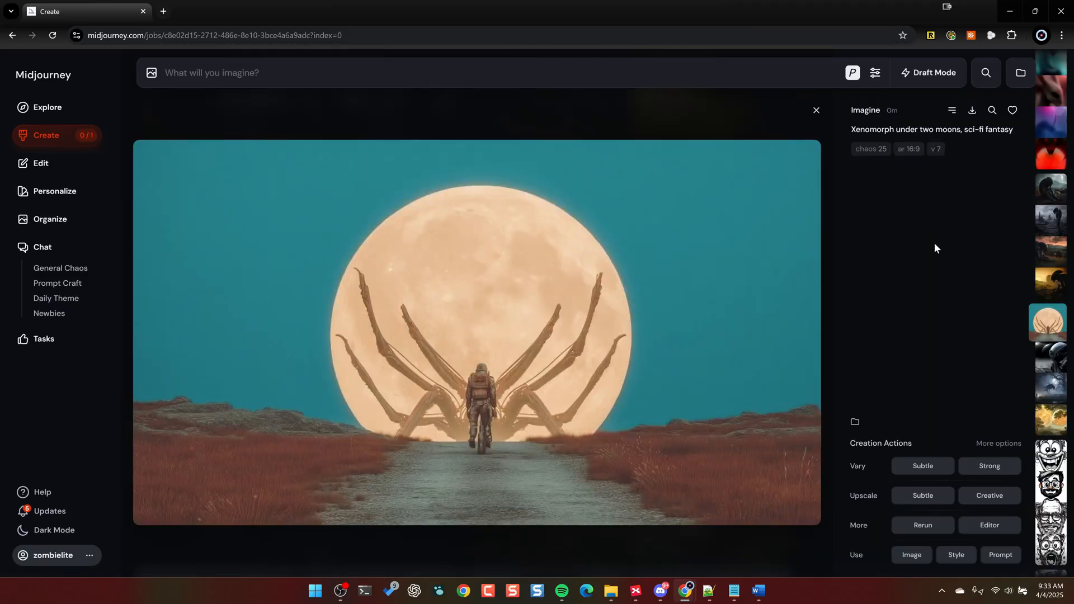
pyautogui.press('Right')
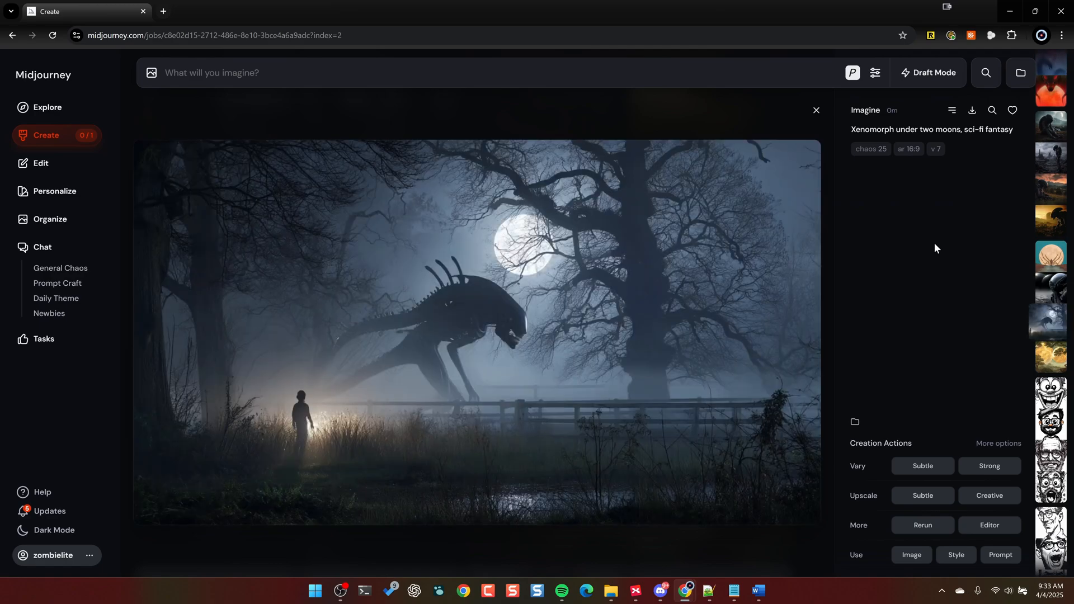
pyautogui.press('Down')
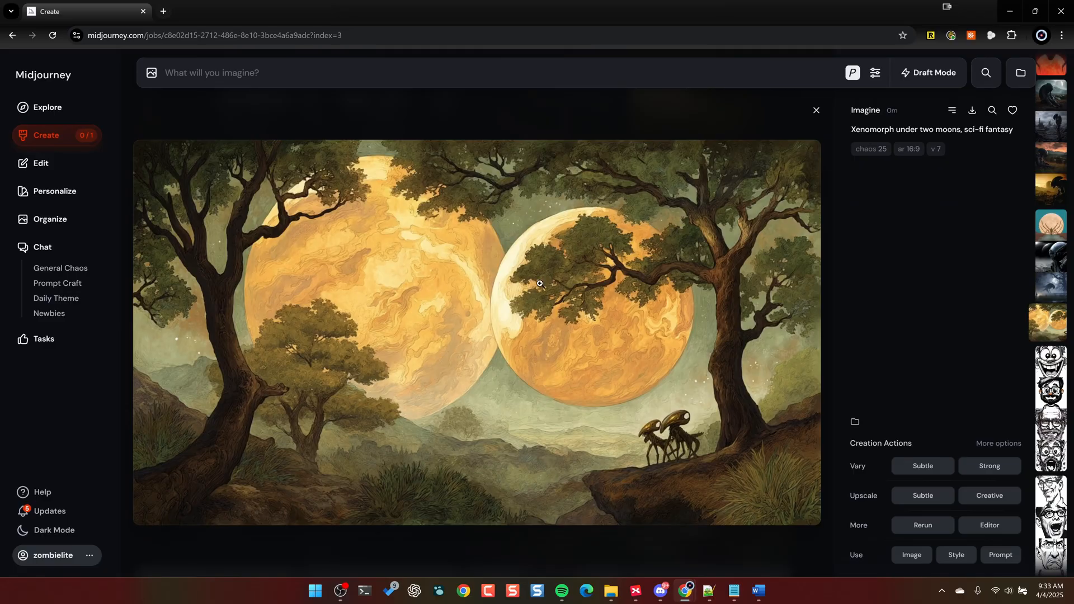
# - Examine the four square xenomorph images made with the Global V6 Profile in the enlarged view
pyautogui.click(817, 110)
pyautogui.scroll(4, 200, 310)
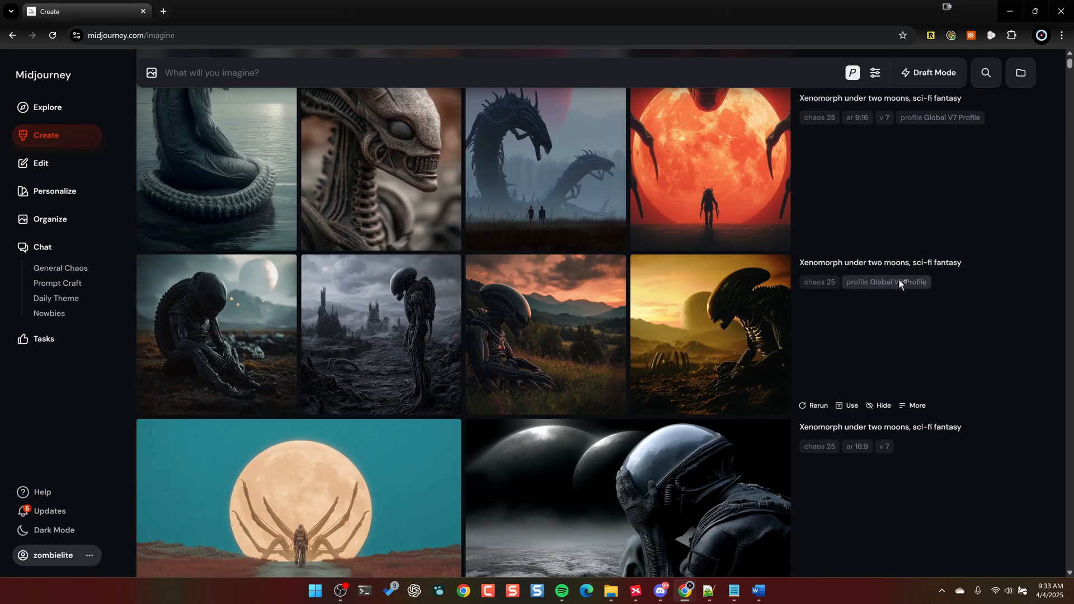
pyautogui.moveTo(902, 280)
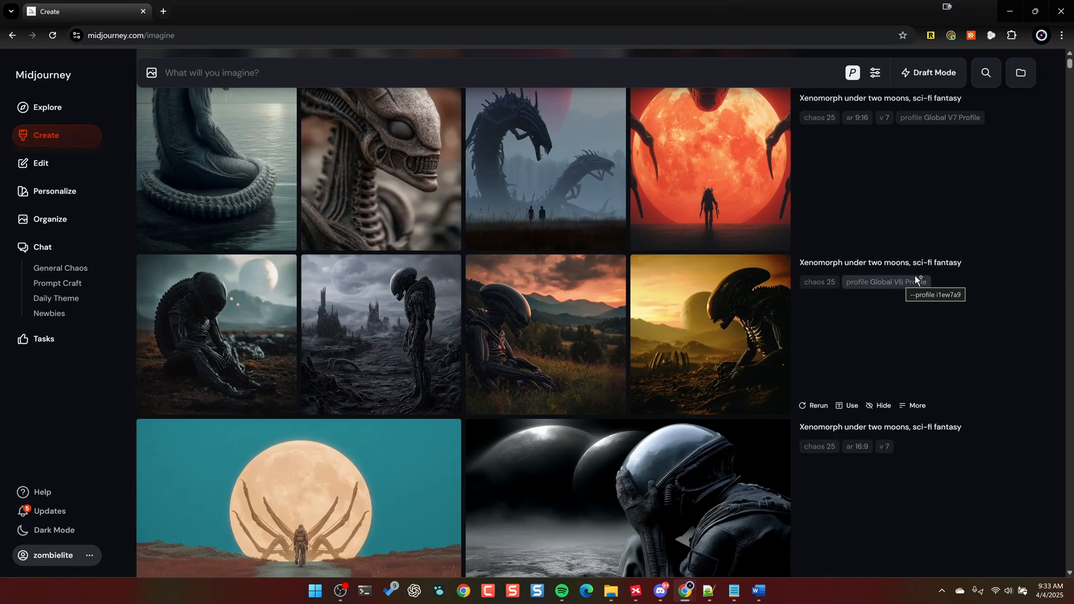
pyautogui.click(229, 313)
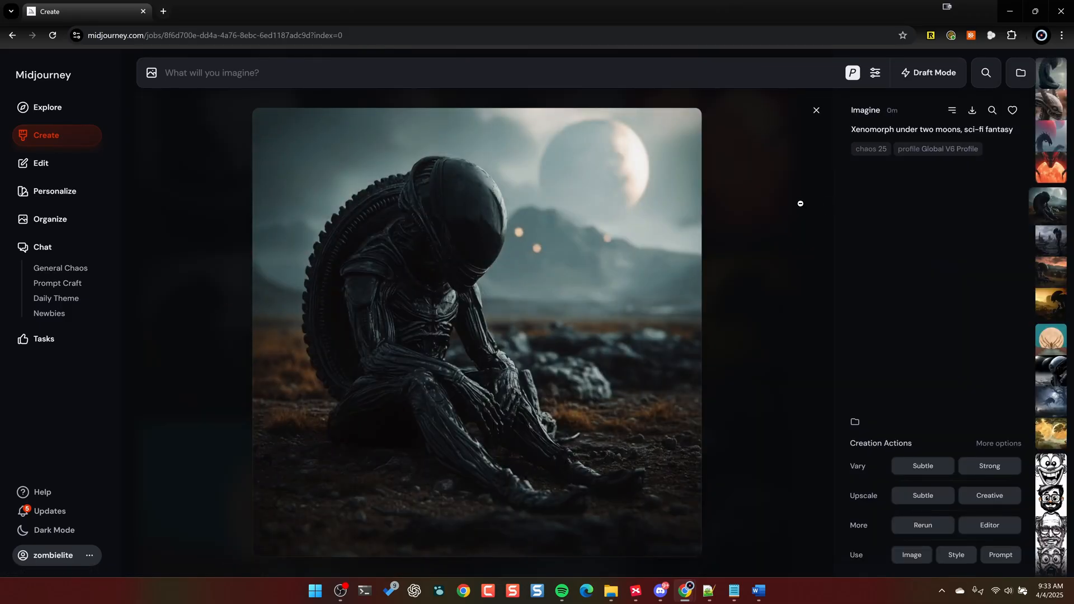
pyautogui.press('Right')
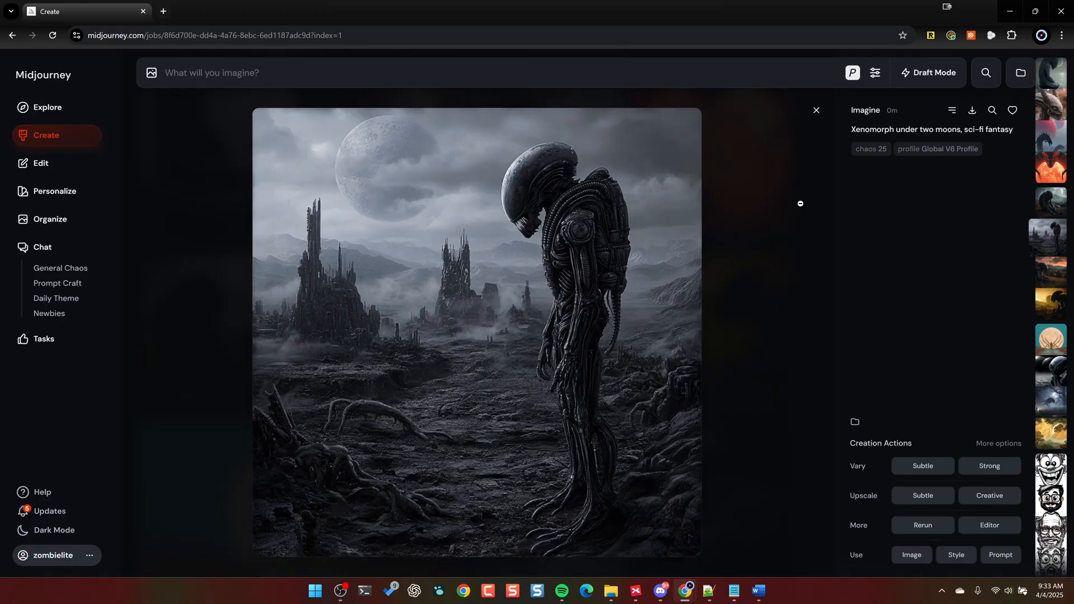
pyautogui.press('Right')
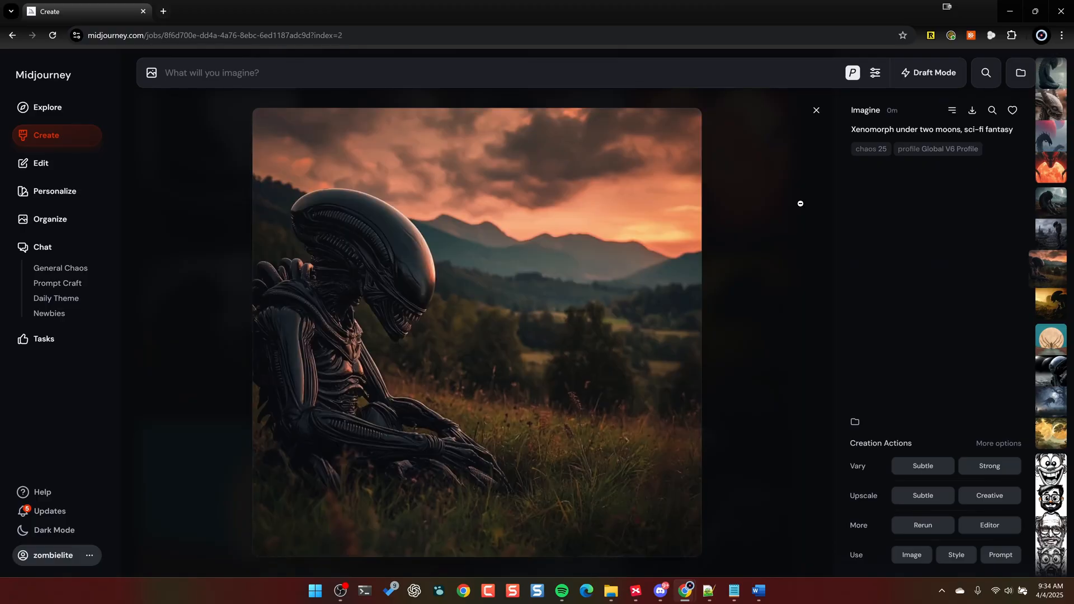
pyautogui.press('Right')
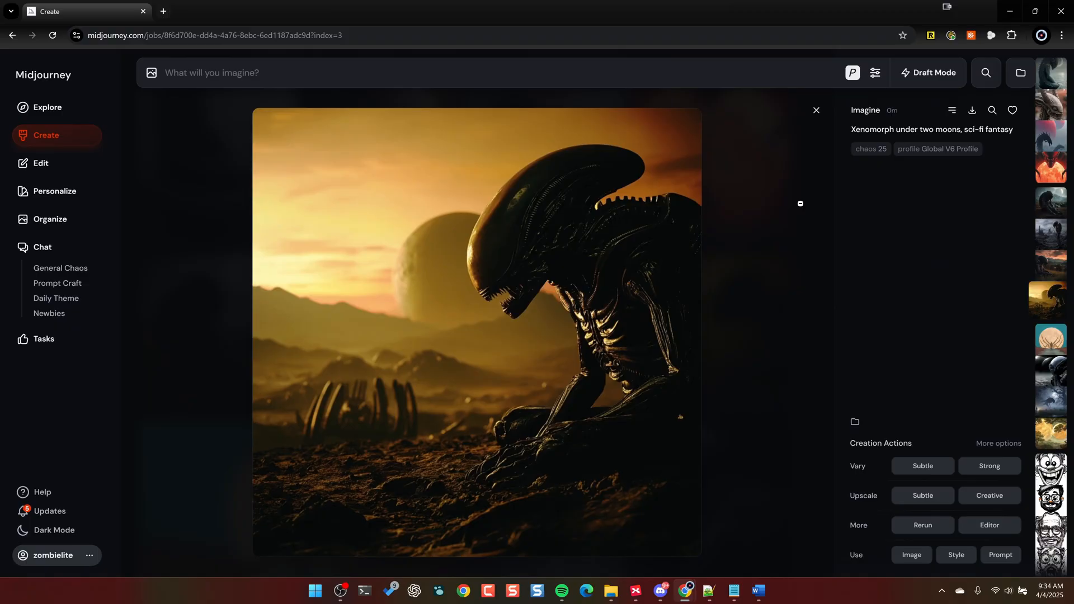
pyautogui.press('Right')
pyautogui.click(816, 110)
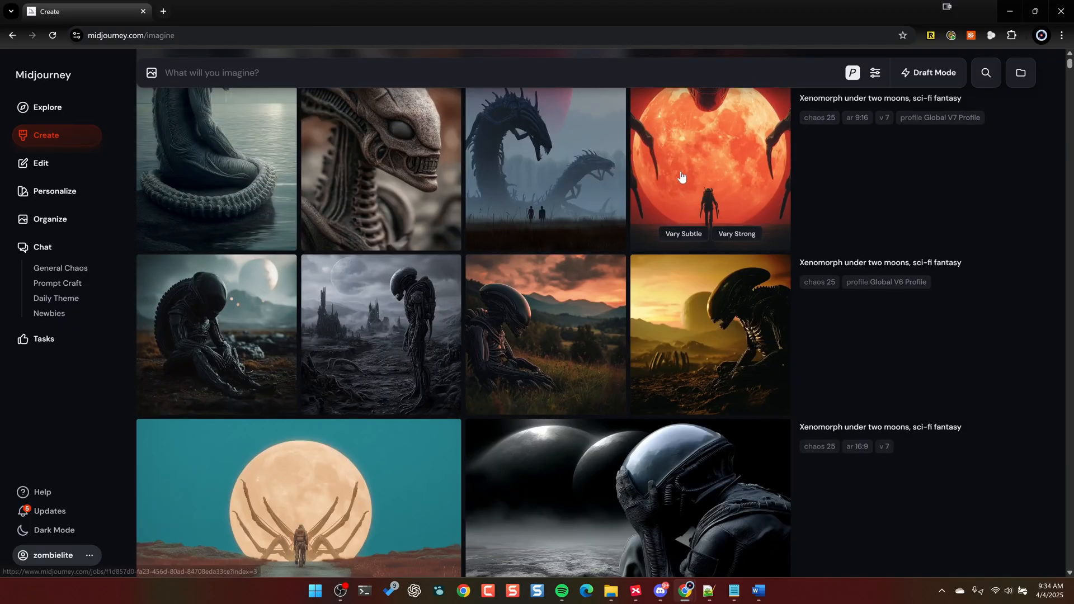
# - Review the 9:16 xenomorph images made with the Global V7 Profile and run a Subtle upscale on the fourth, the giant head over a red moon
pyautogui.scroll(3, 682, 177)
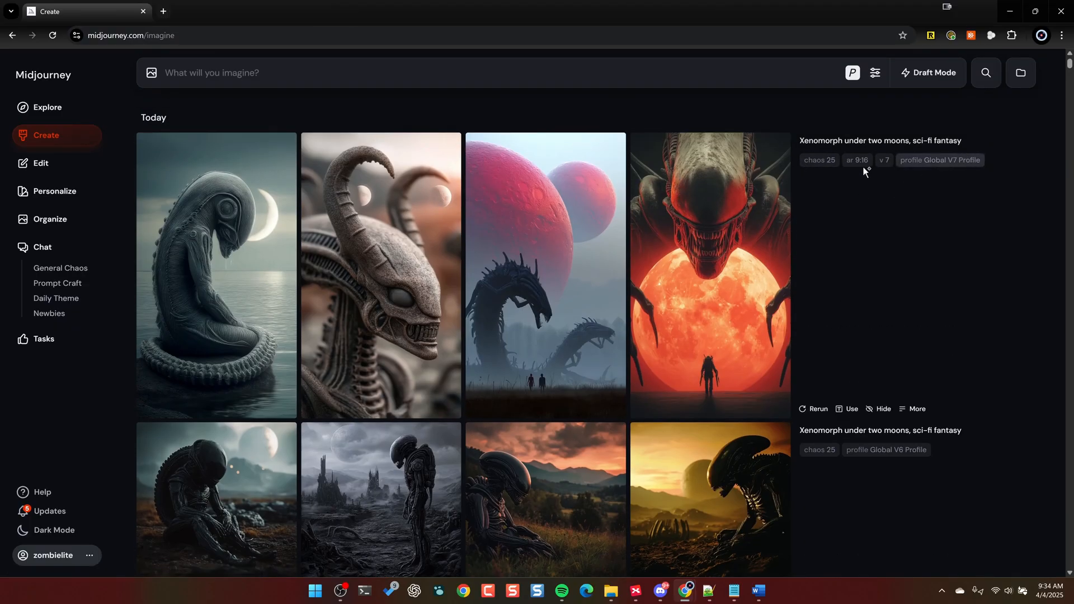
pyautogui.click(264, 220)
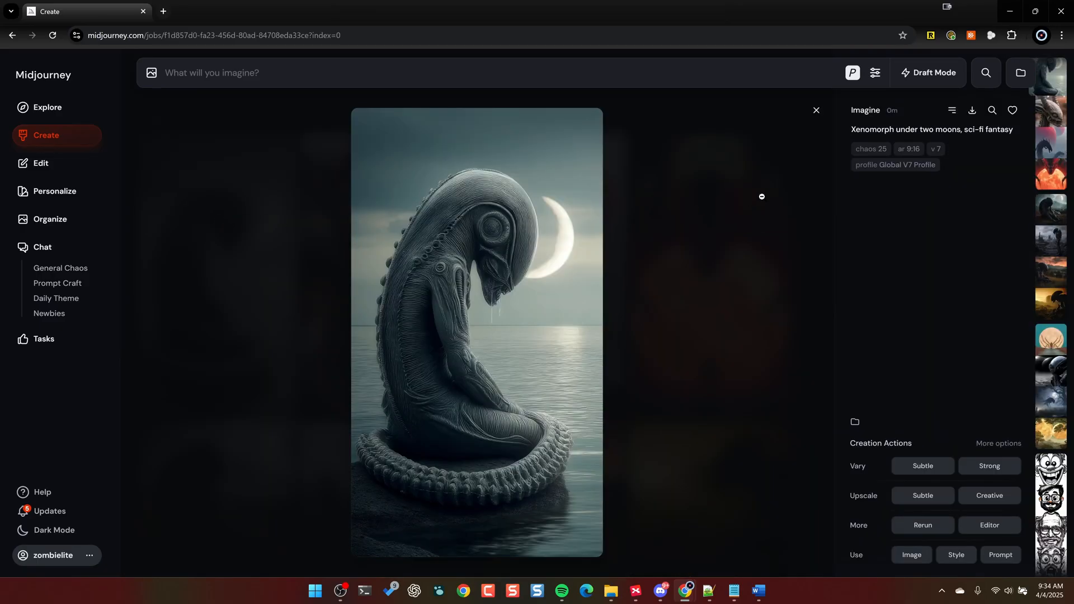
pyautogui.press('Right')
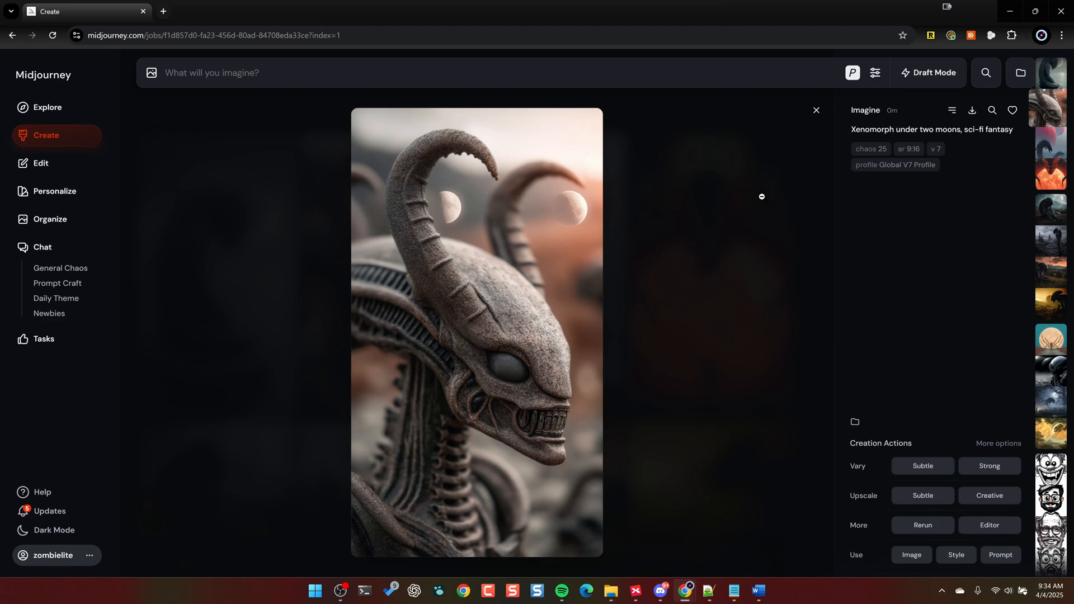
pyautogui.press('Right')
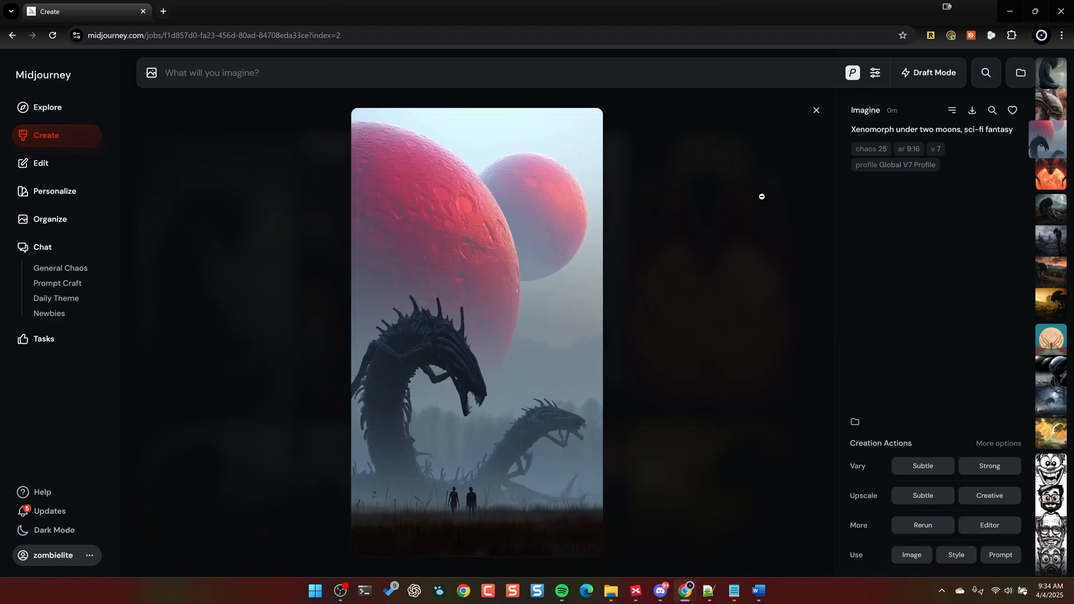
pyautogui.press('Right')
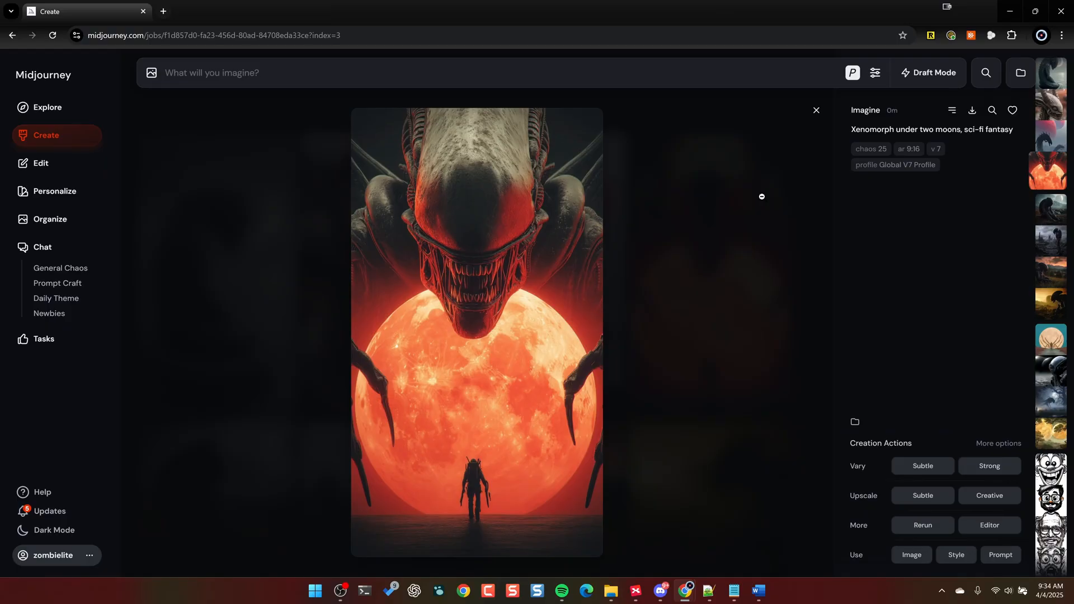
pyautogui.click(933, 502)
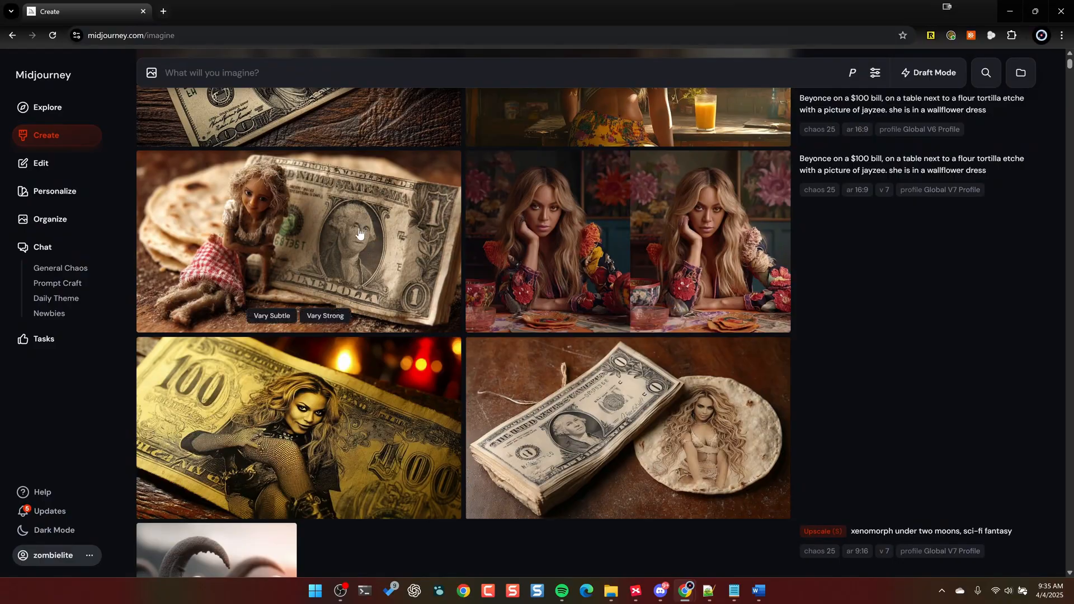
# - Examine the Global V7 Profile images of the "Beyonce on a $100 bill" prompt in the enlarged view
pyautogui.click(269, 246)
pyautogui.press('Right')
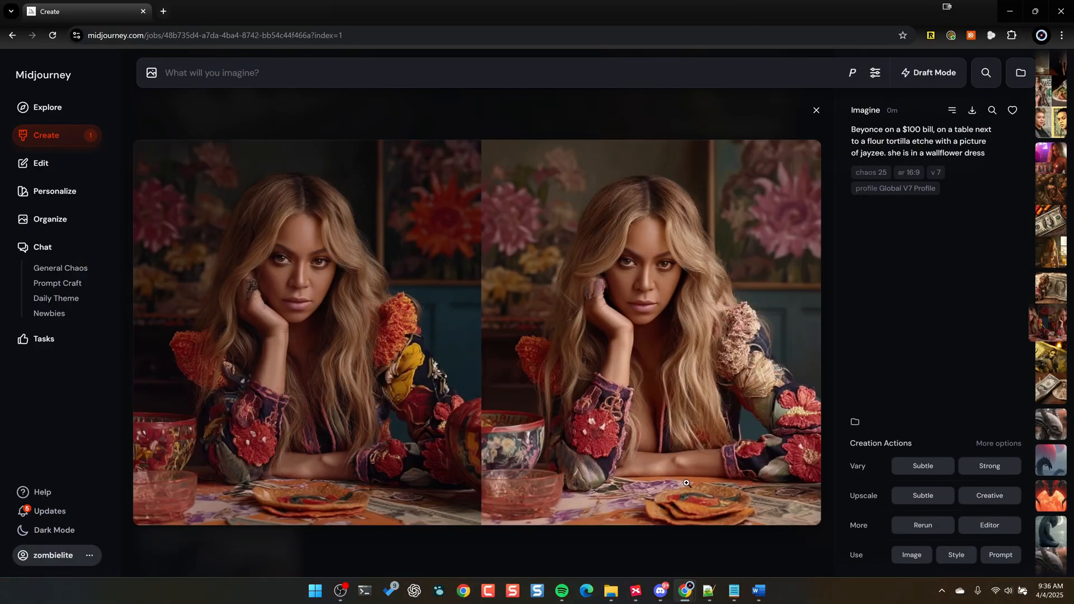
pyautogui.press('Right')
pyautogui.press('Right')
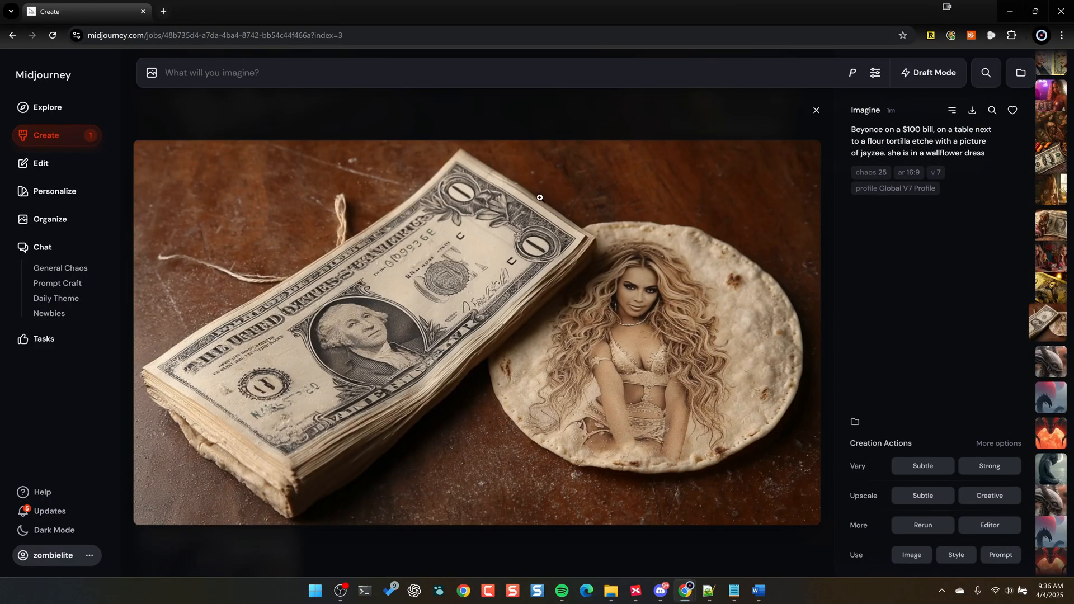
pyautogui.click(827, 227)
# - Examine the Global V6 Profile images of the "Beyonce on a $100 bill" prompt in the enlarged view
pyautogui.scroll(7, 895, 215)
pyautogui.click(386, 251)
pyautogui.press('Right')
pyautogui.press('Right')
pyautogui.press('Right')
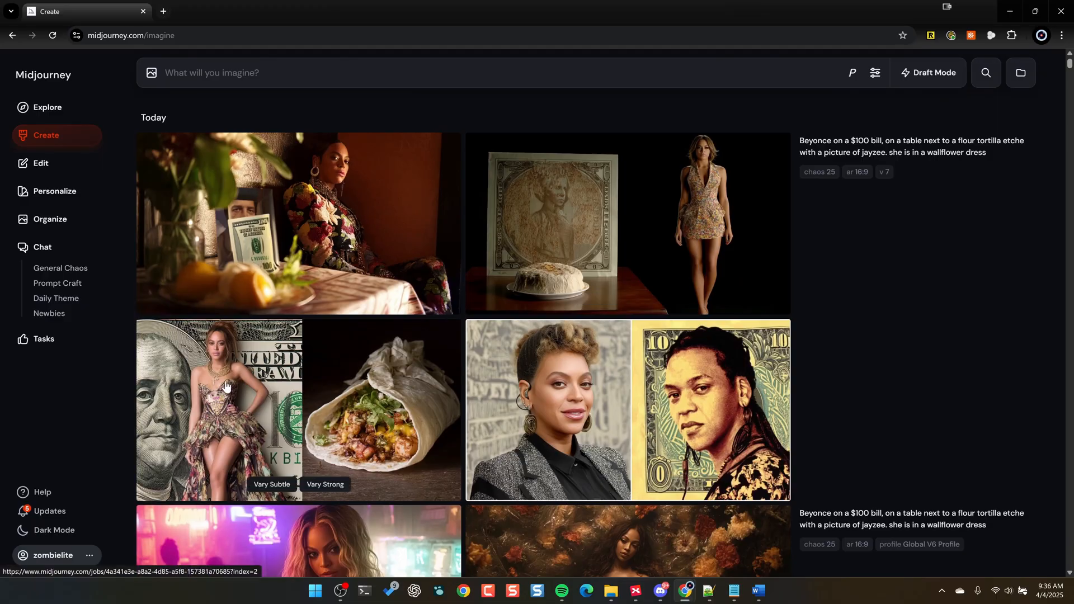
# - Examine the non-personalized V7 images of the "Beyonce on a $100 bill" prompt for comparison with the personalized sets
pyautogui.click(224, 388)
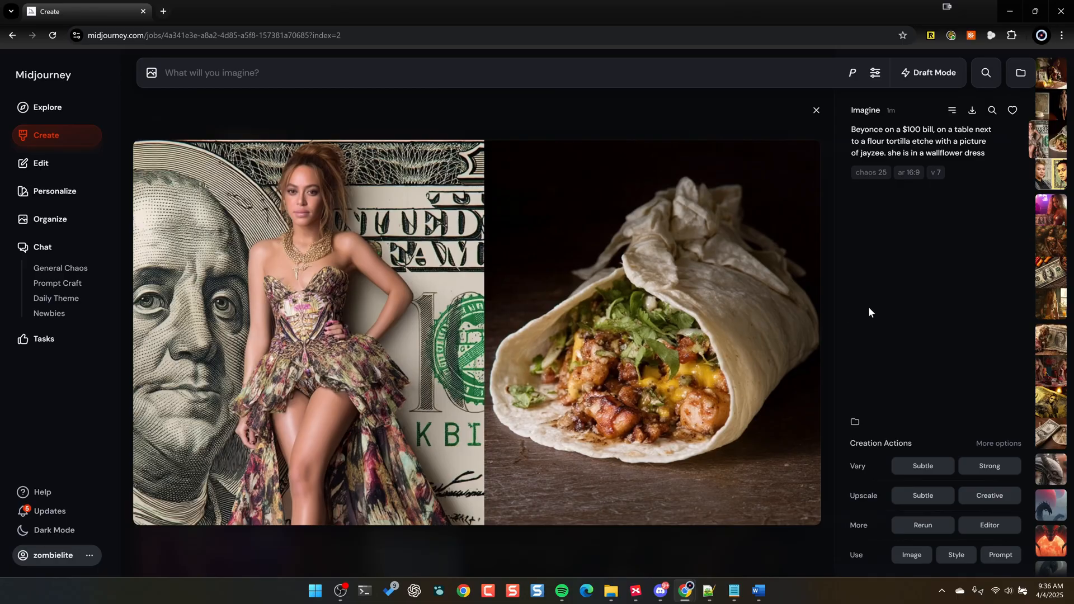
pyautogui.press('Right')
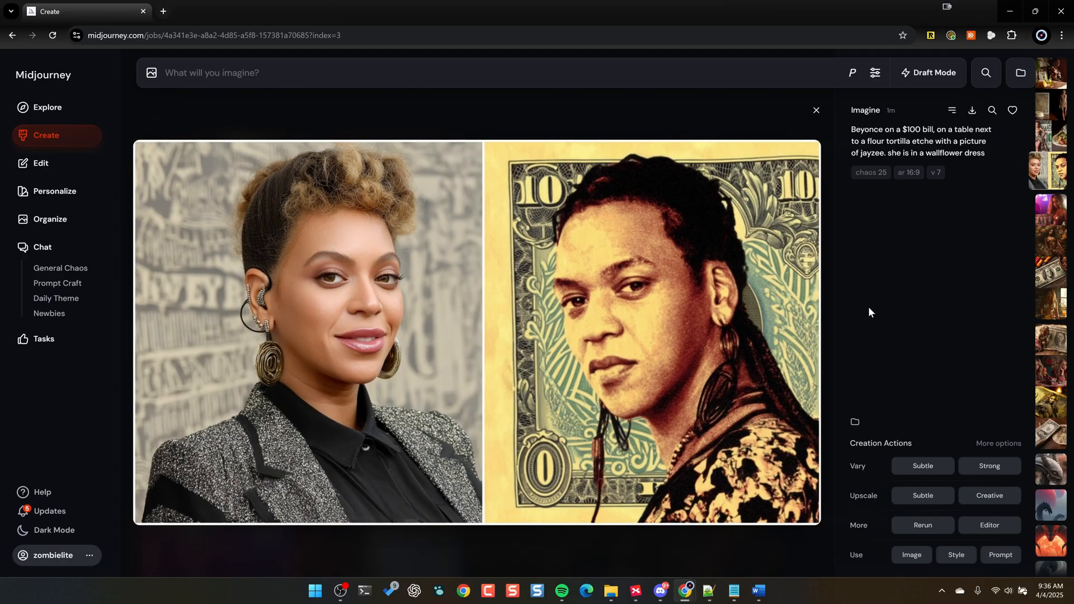
pyautogui.press('Right')
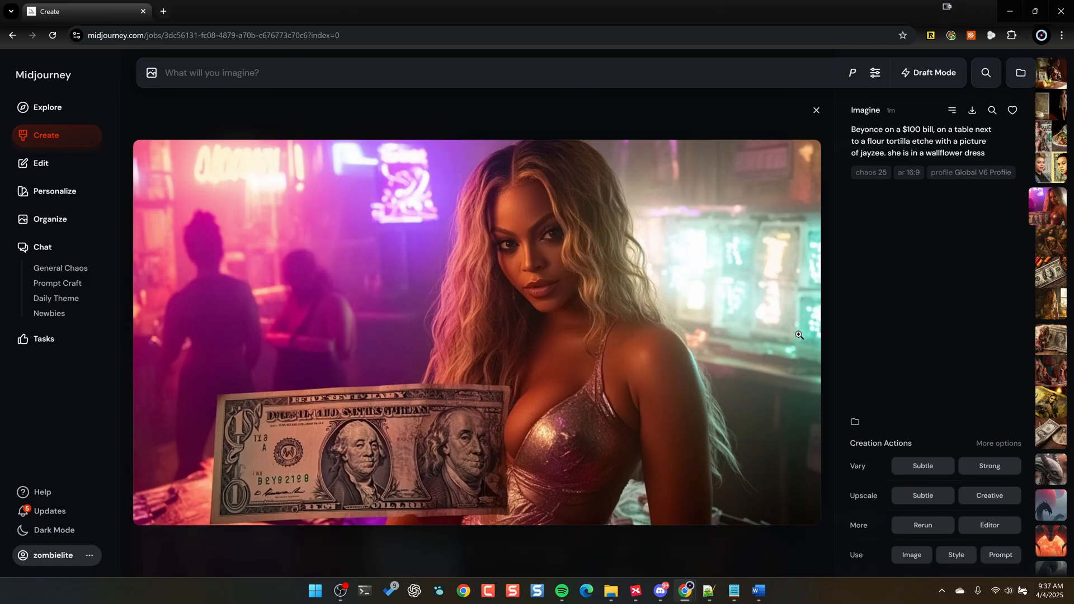
pyautogui.press('Right')
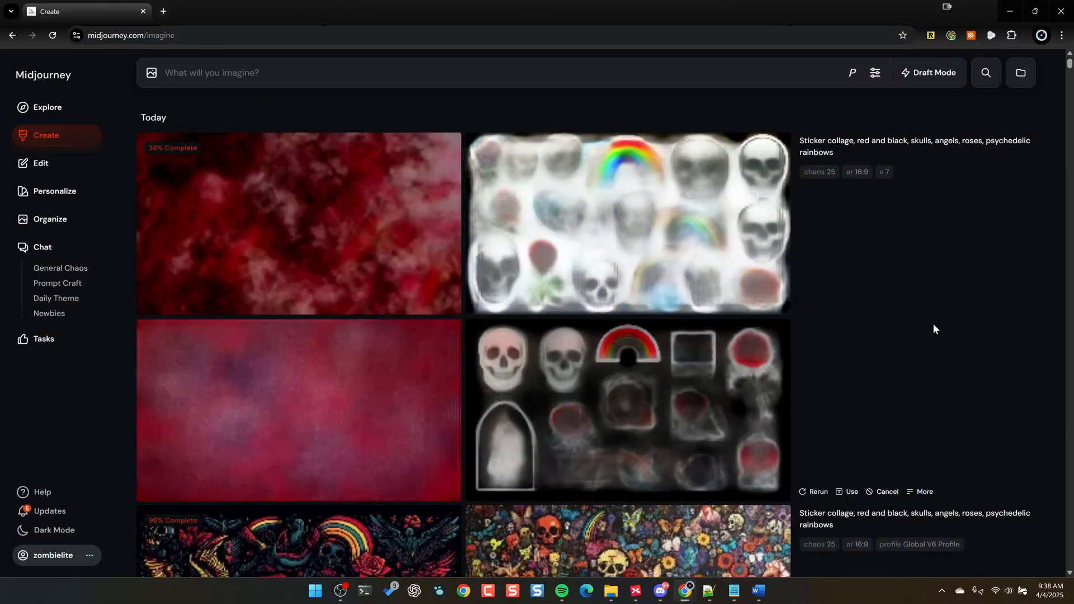
# - Review the Global V7 Profile sticker collage images and run a Subtle upscale on the fourth, with the flat red skulls and girl's face
pyautogui.scroll(-1, 923, 335)
pyautogui.scroll(-3, 900, 358)
pyautogui.scroll(-5, 889, 367)
pyautogui.scroll(-3, 895, 361)
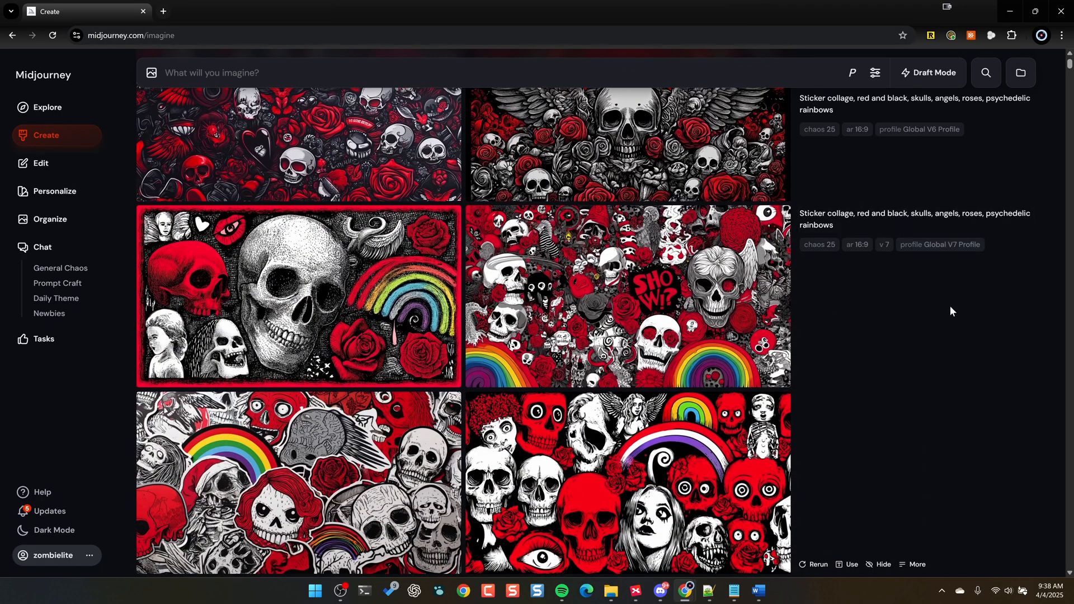
pyautogui.scroll(-1, 950, 311)
pyautogui.click(329, 235)
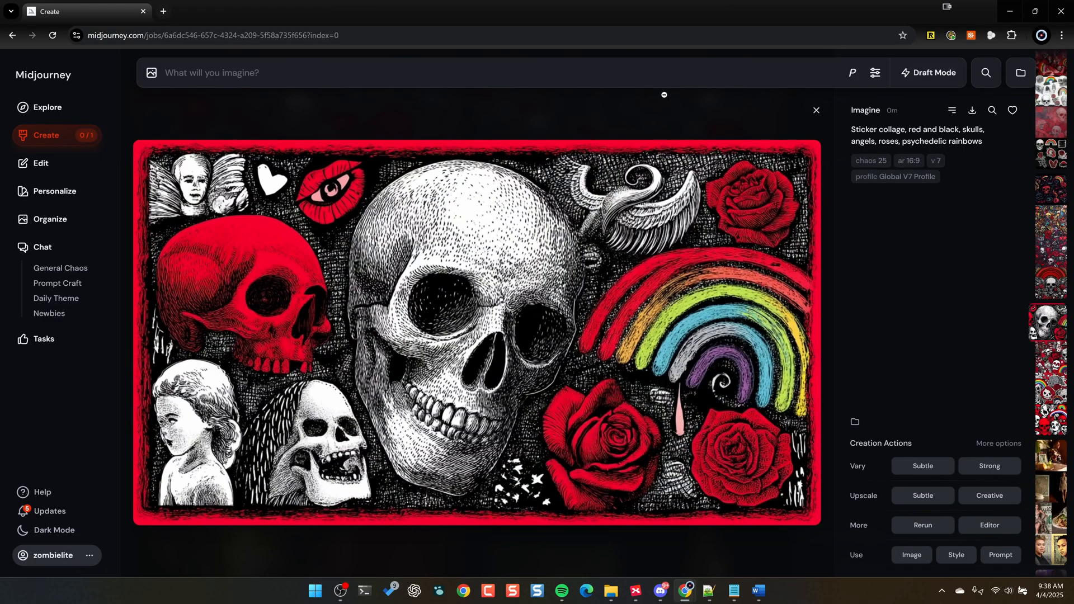
pyautogui.press('Right')
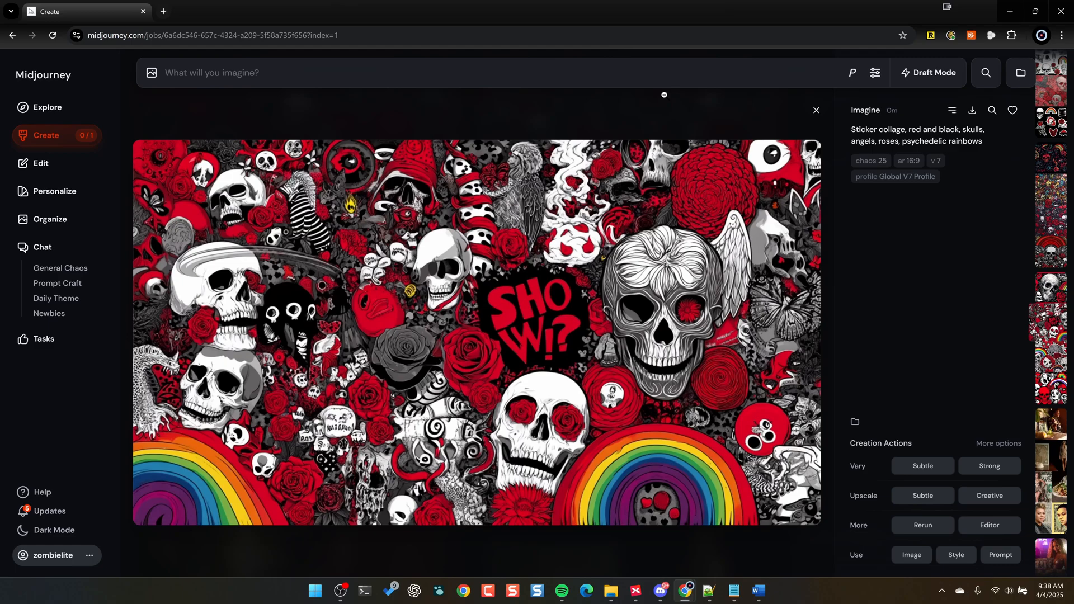
pyautogui.press('Right')
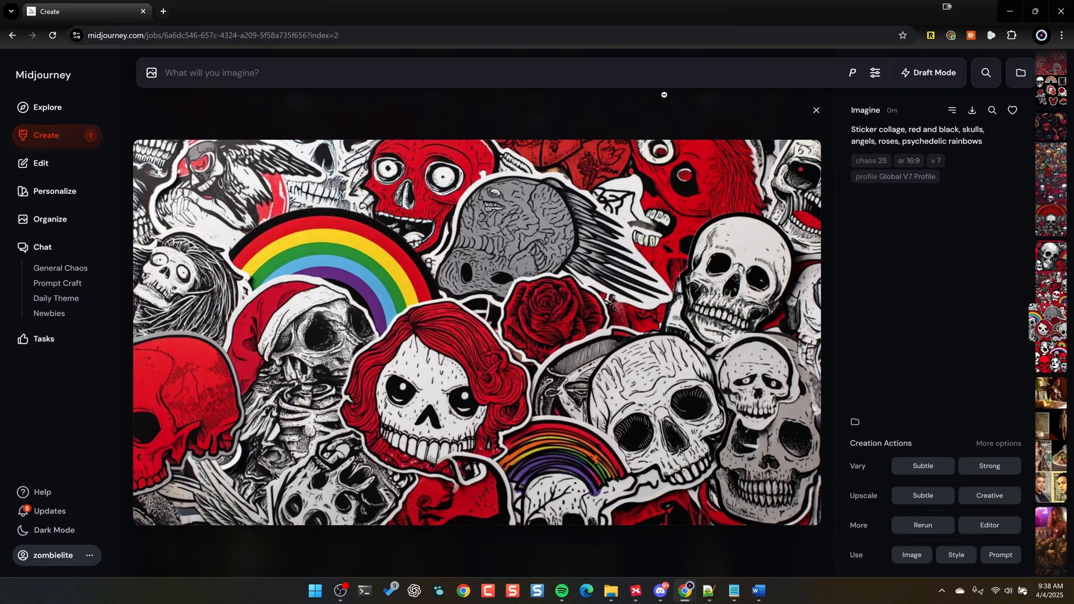
pyautogui.press('Right')
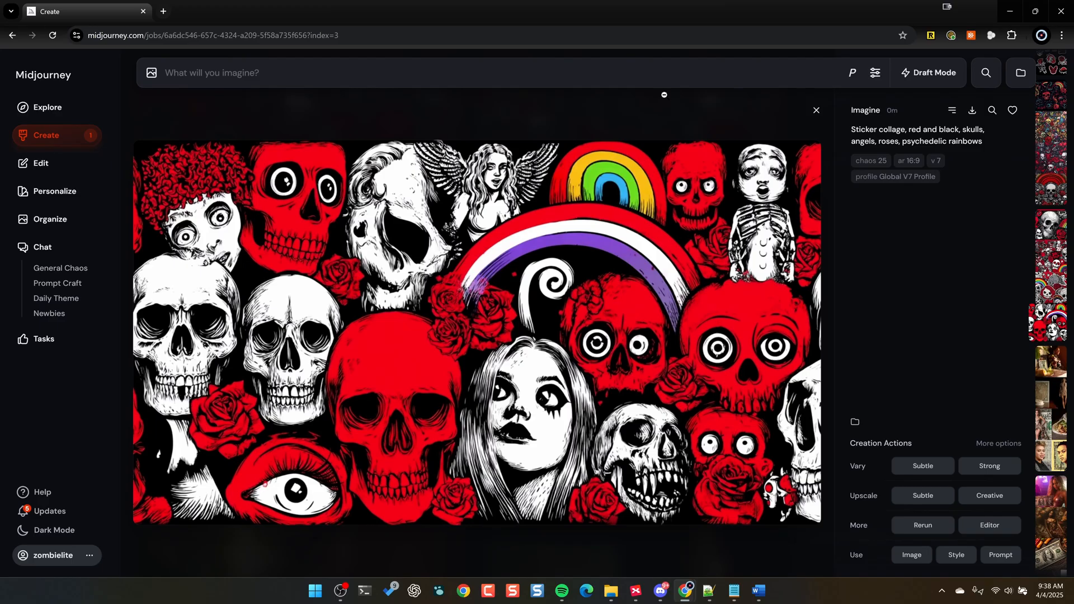
pyautogui.click(923, 497)
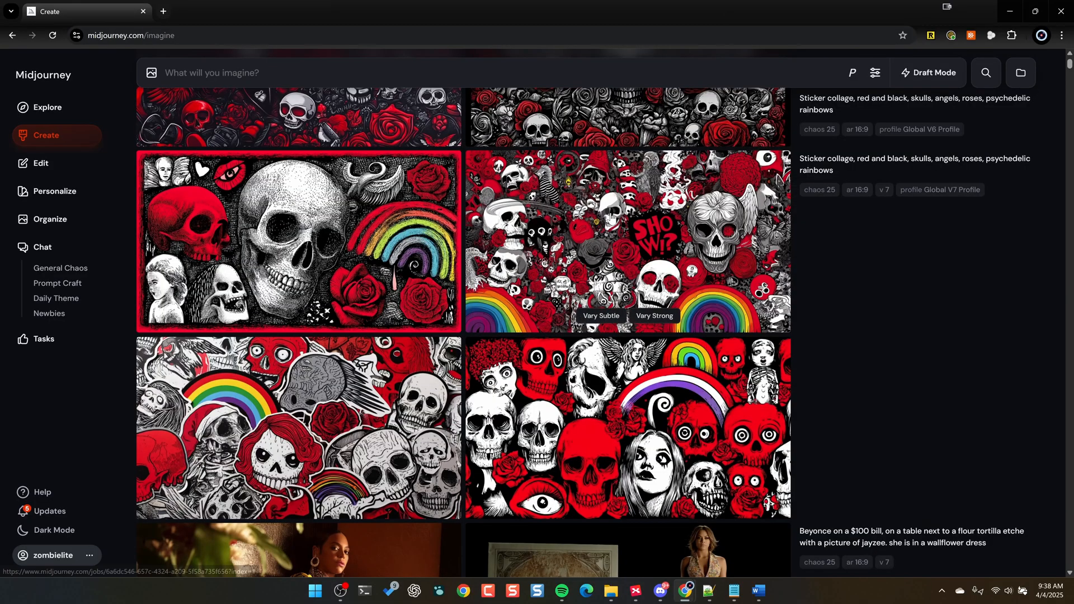
# - Review the Global V6 Profile sticker collage images and run a Subtle upscale on the fourth, with the winged skull
pyautogui.scroll(6, 587, 238)
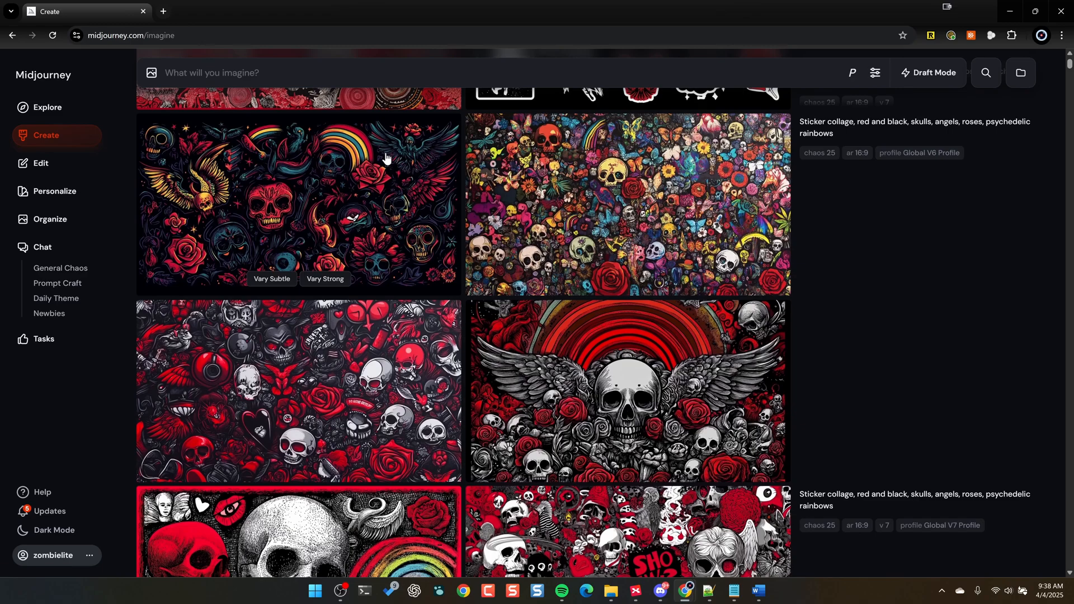
pyautogui.click(313, 224)
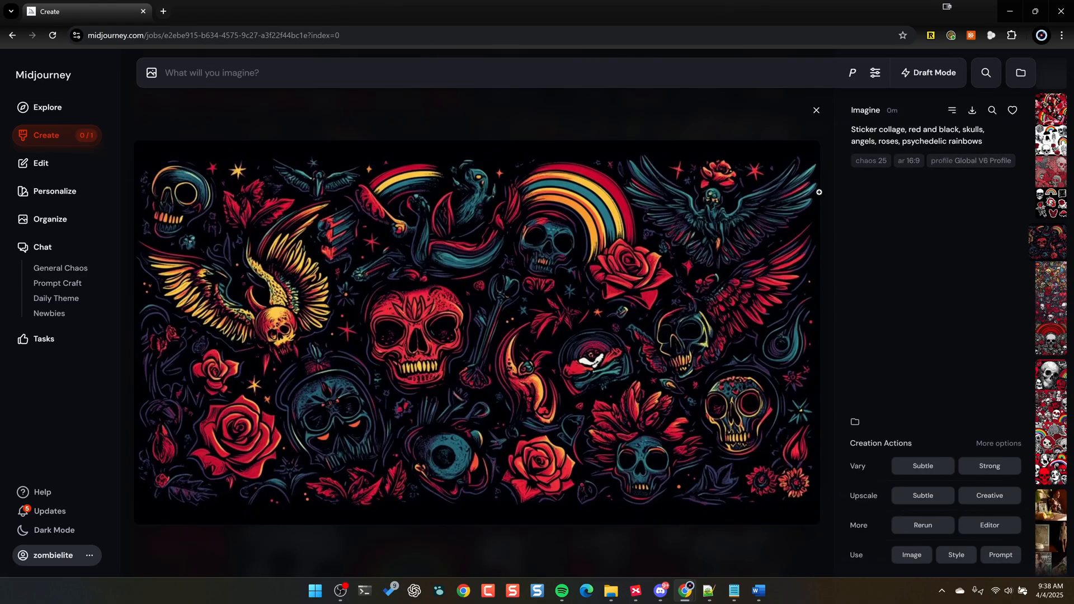
pyautogui.press('Right')
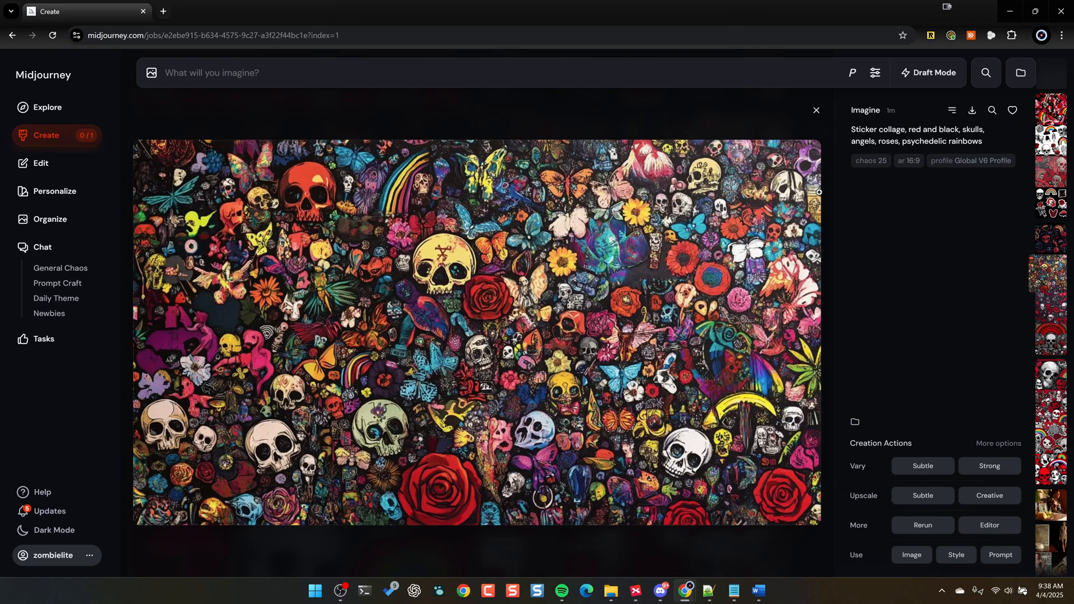
pyautogui.press('Right')
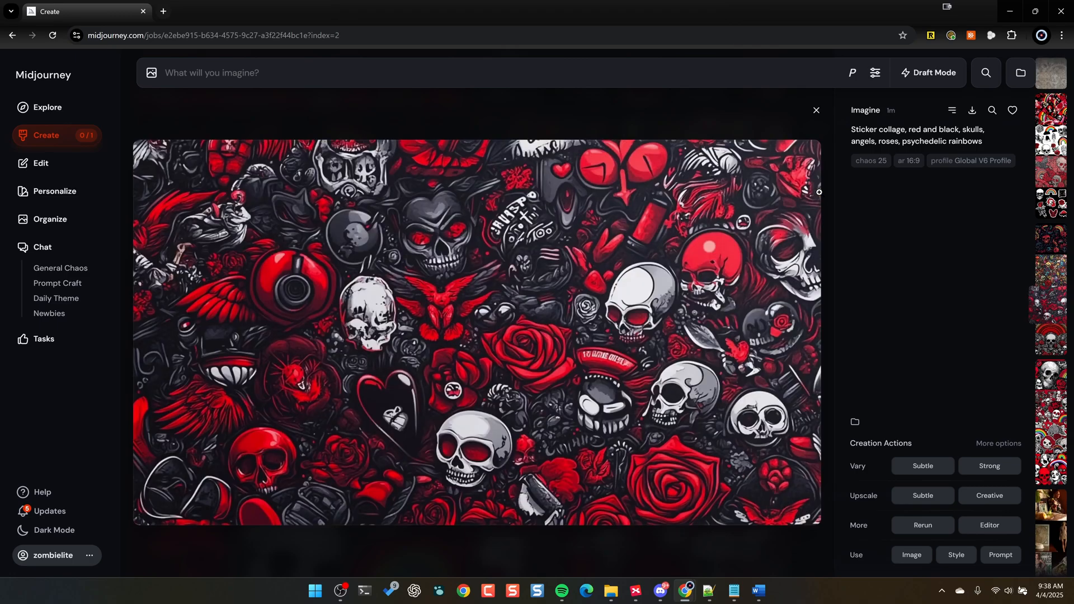
pyautogui.press('Right')
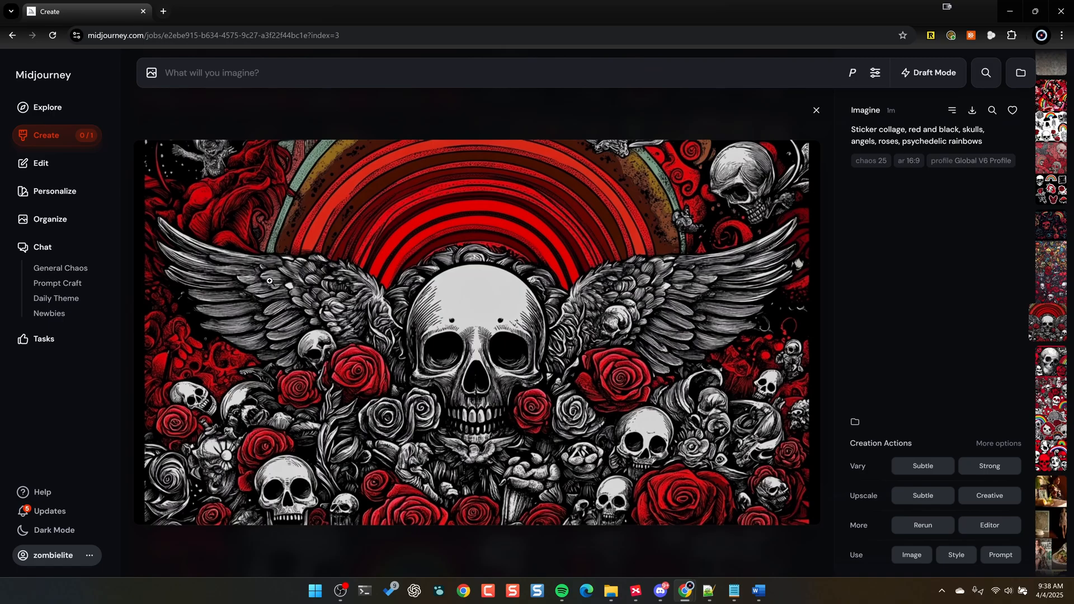
pyautogui.click(917, 498)
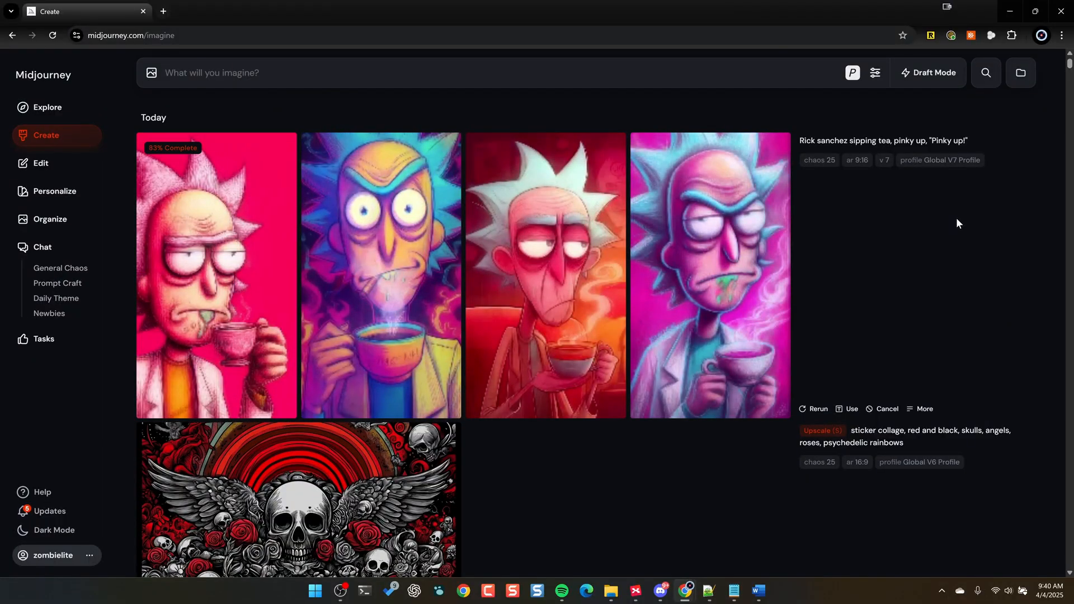
# - View the first Global V7 Profile Rick Sanchez tea image and run a Subtle upscale on the second, with the "Pinky up!" cup
pyautogui.click(880, 236)
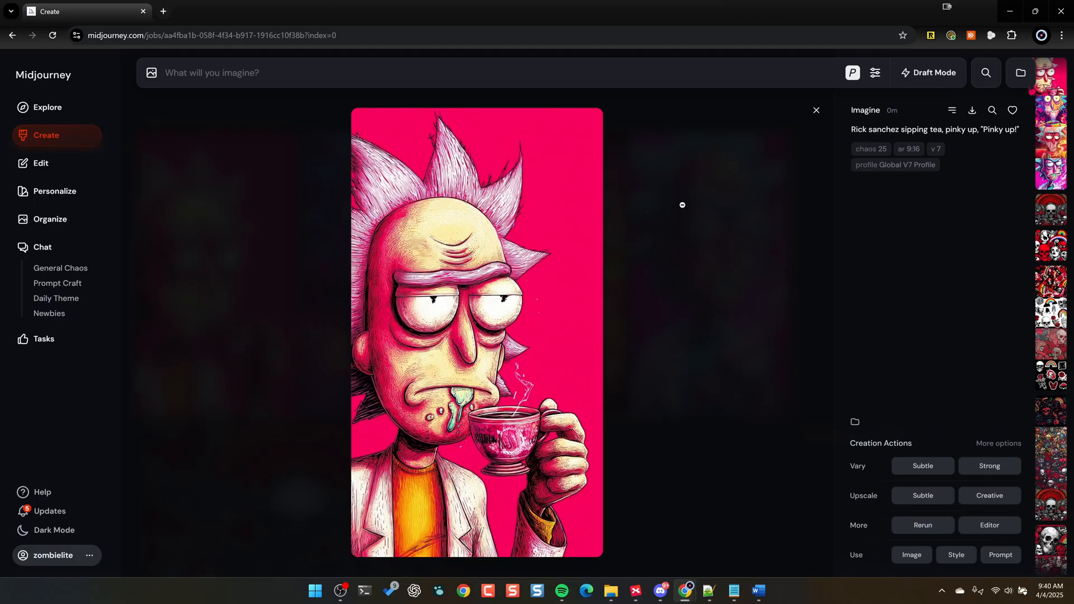
pyautogui.press('Right')
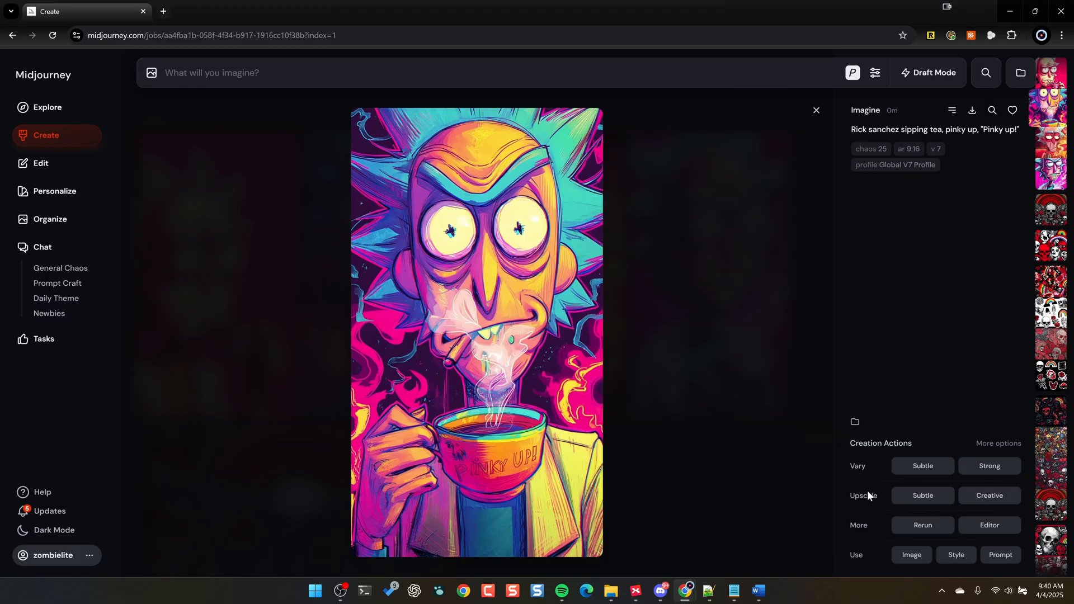
pyautogui.click(920, 494)
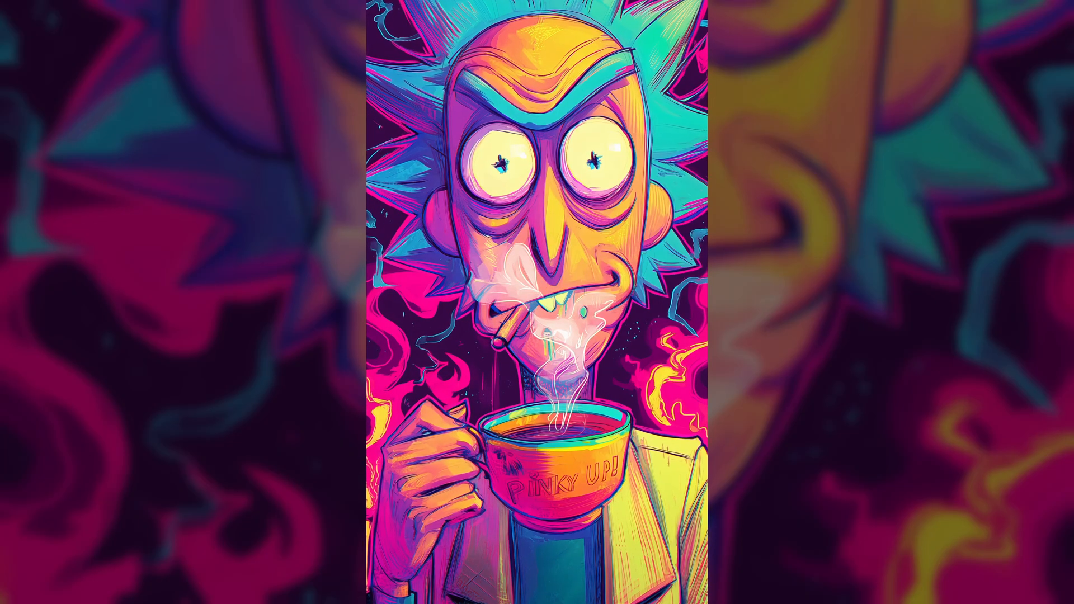
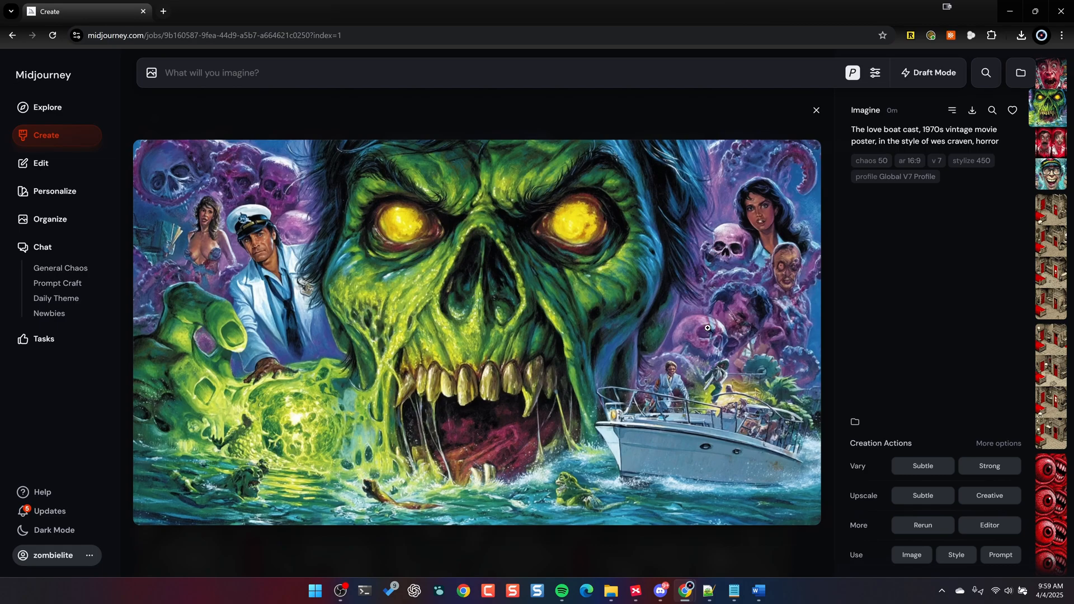
# - Review the Global V7 Profile love boat horror poster images and run a Subtle upscale on the fourth, with the grinning captain in glasses
pyautogui.press('Right')
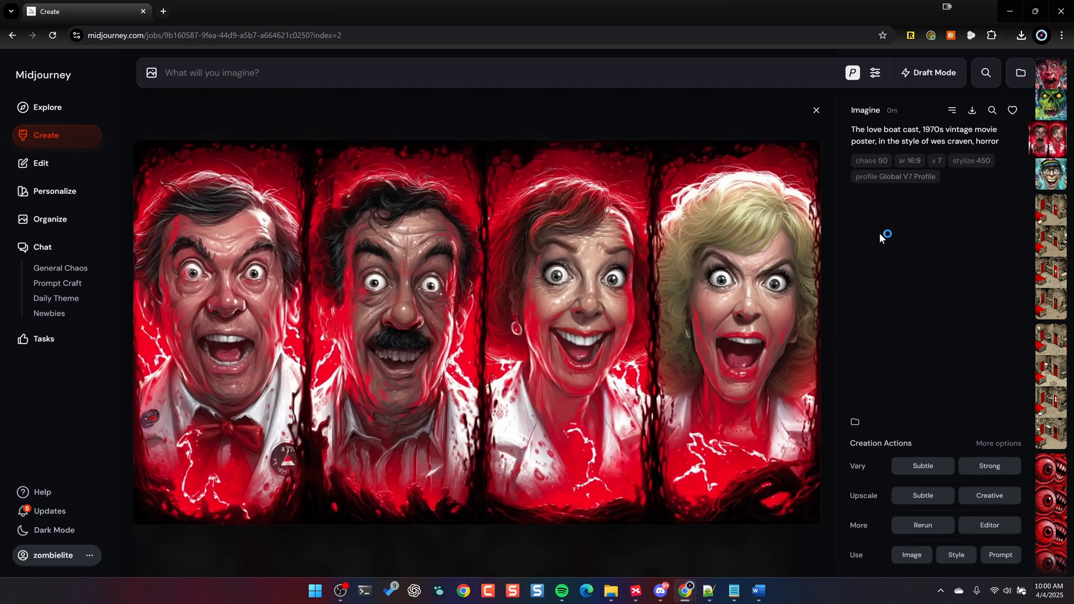
pyautogui.press('Right')
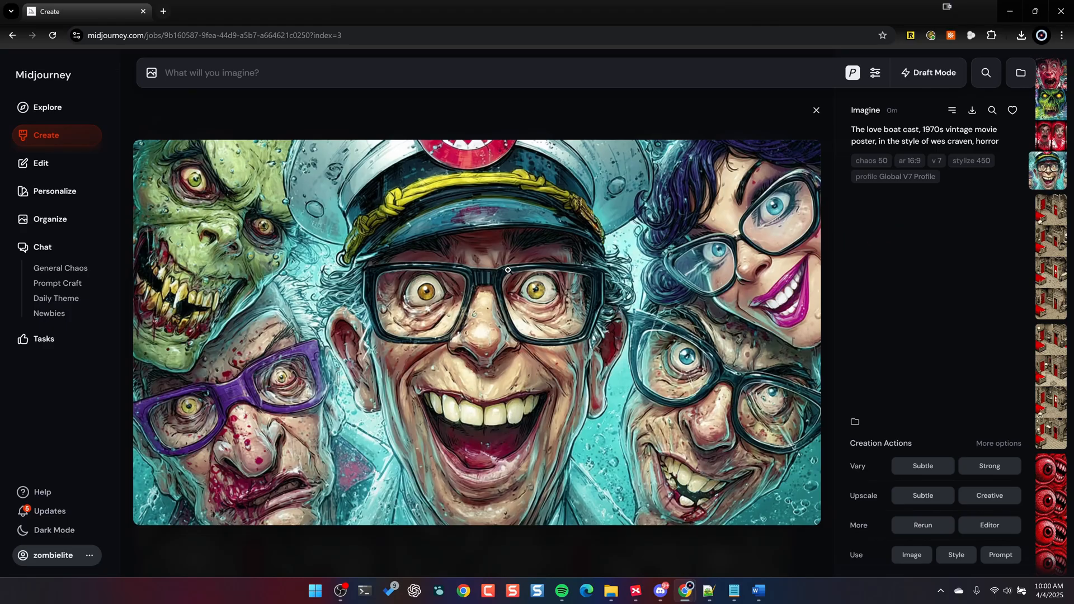
pyautogui.press('Right')
pyautogui.press('Left')
pyautogui.click(930, 498)
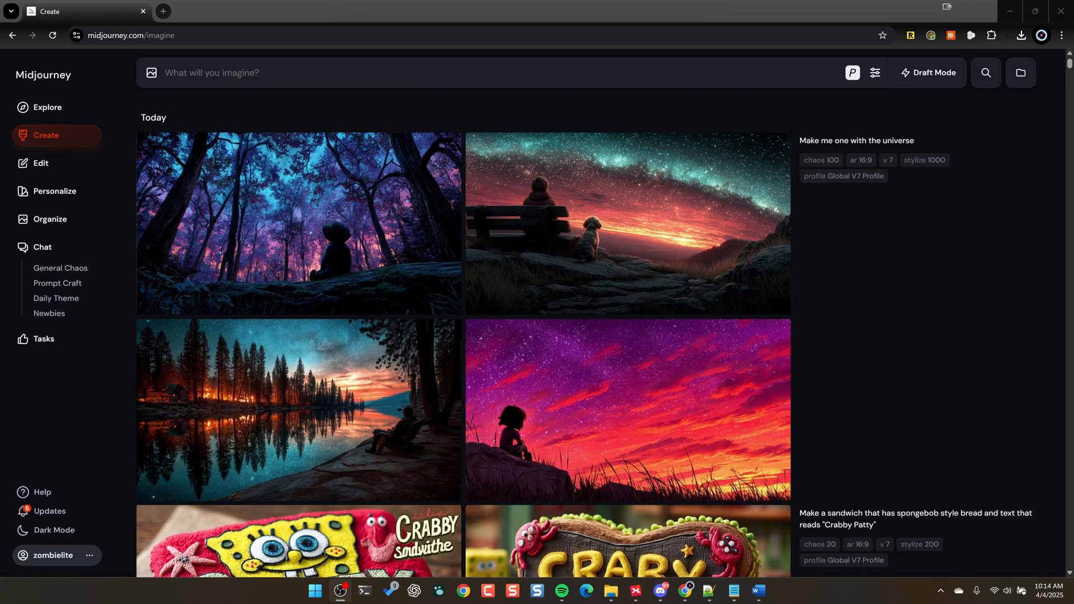
# - Turn on Draft Mode and start Voice Mode, allowing microphone access for this time only
pyautogui.scroll(-1, 671, 201)
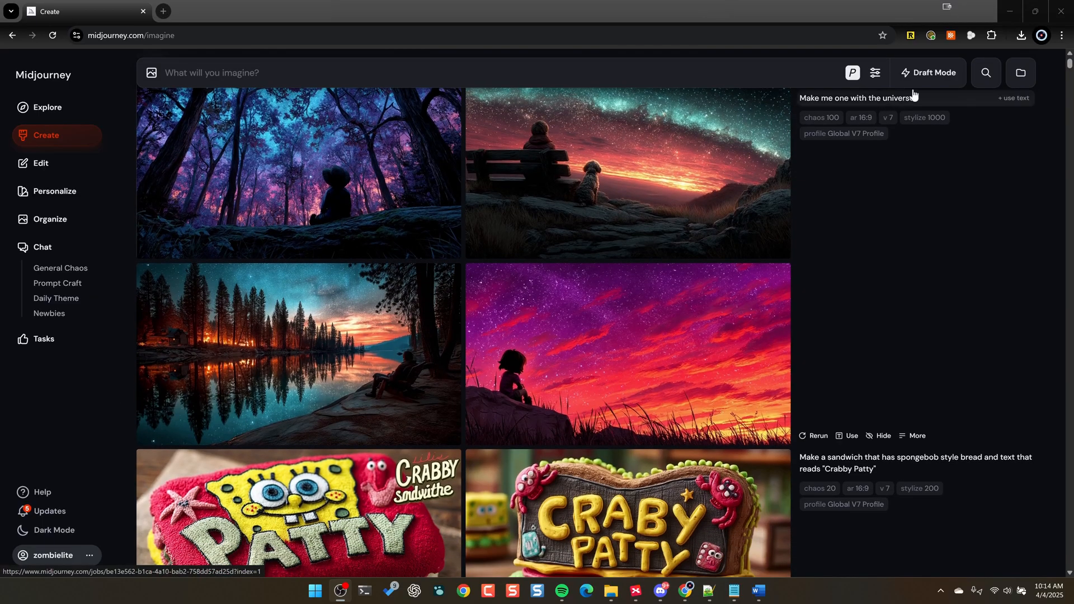
pyautogui.click(932, 78)
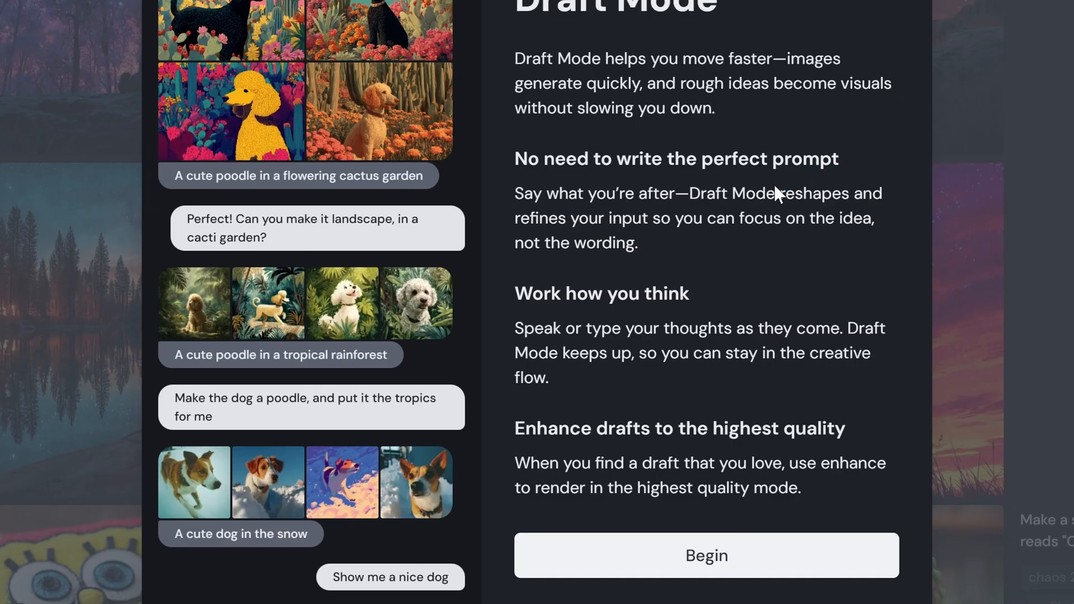
pyautogui.click(738, 566)
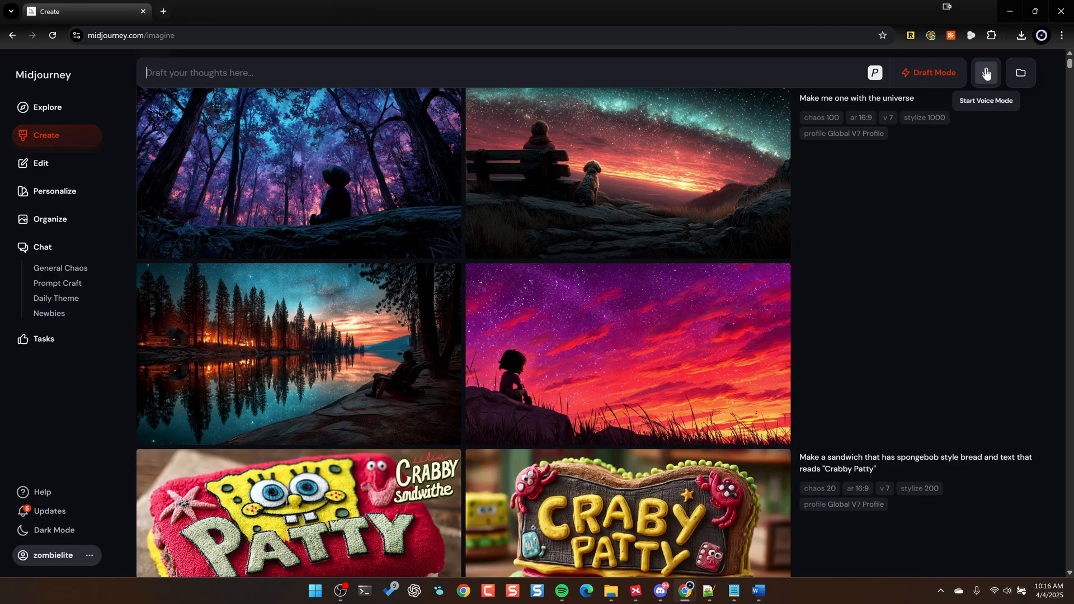
pyautogui.click(986, 73)
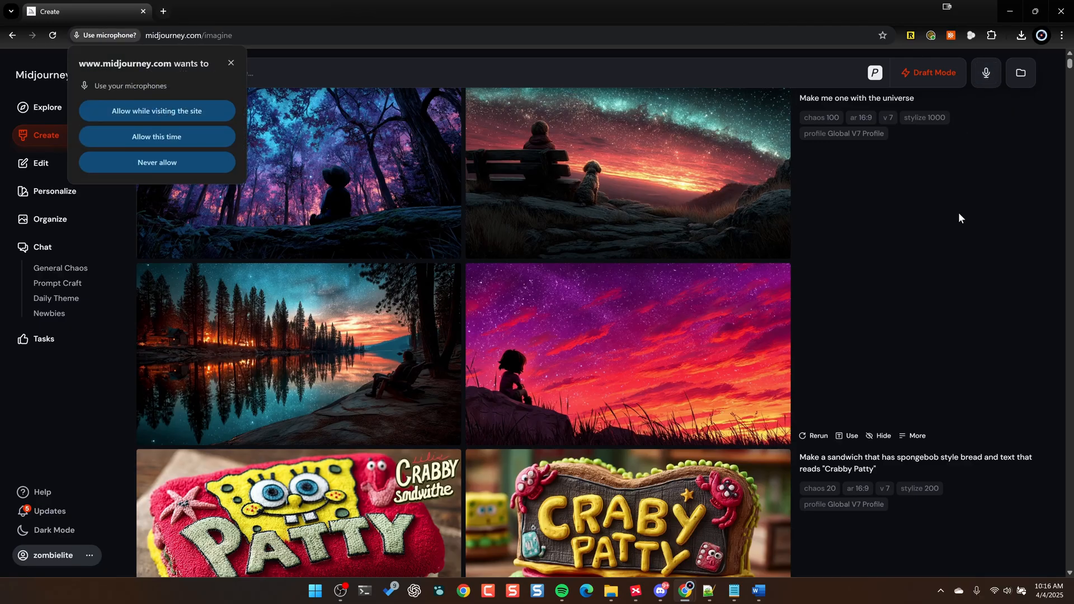
pyautogui.click(179, 136)
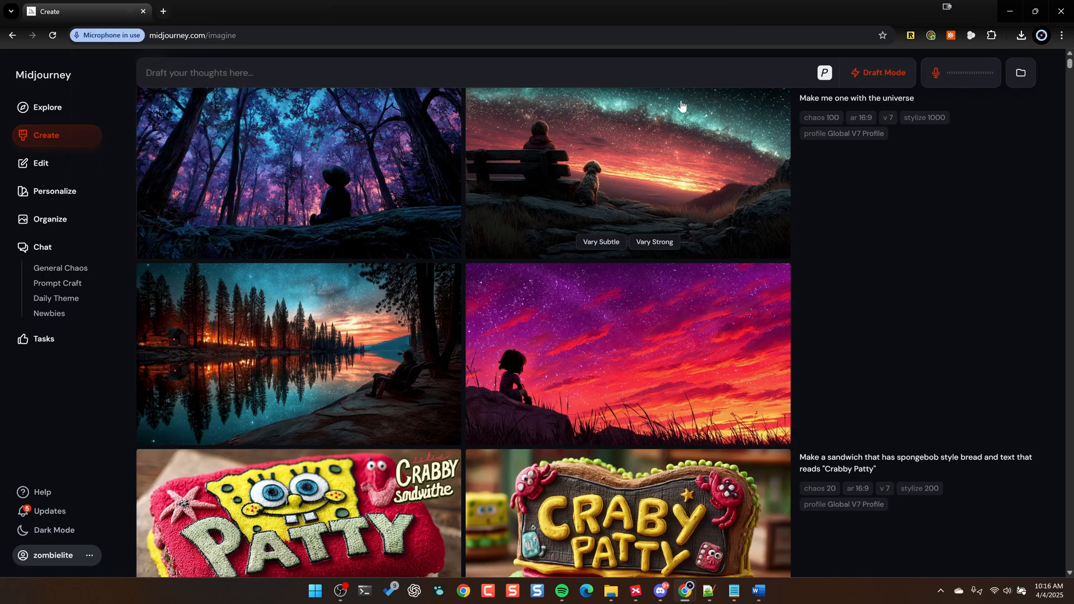
# - Generate spoken drafts of a majestic caped frog and a penguin on a throne with a glowing rune sword, and end Voice Mode
pyautogui.scroll(-1, 895, 187)
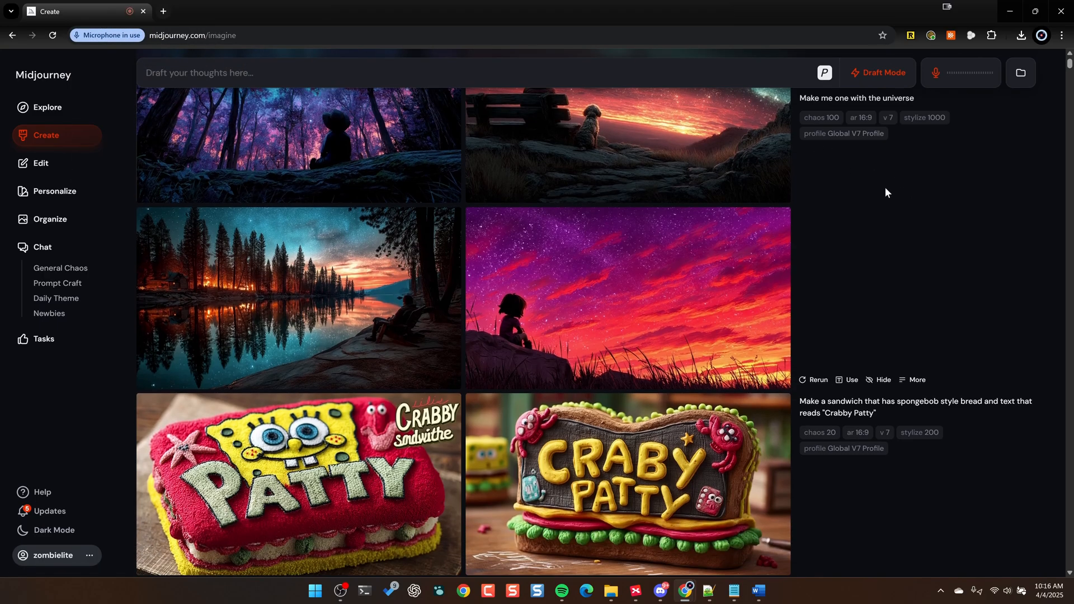
pyautogui.scroll(1, 884, 190)
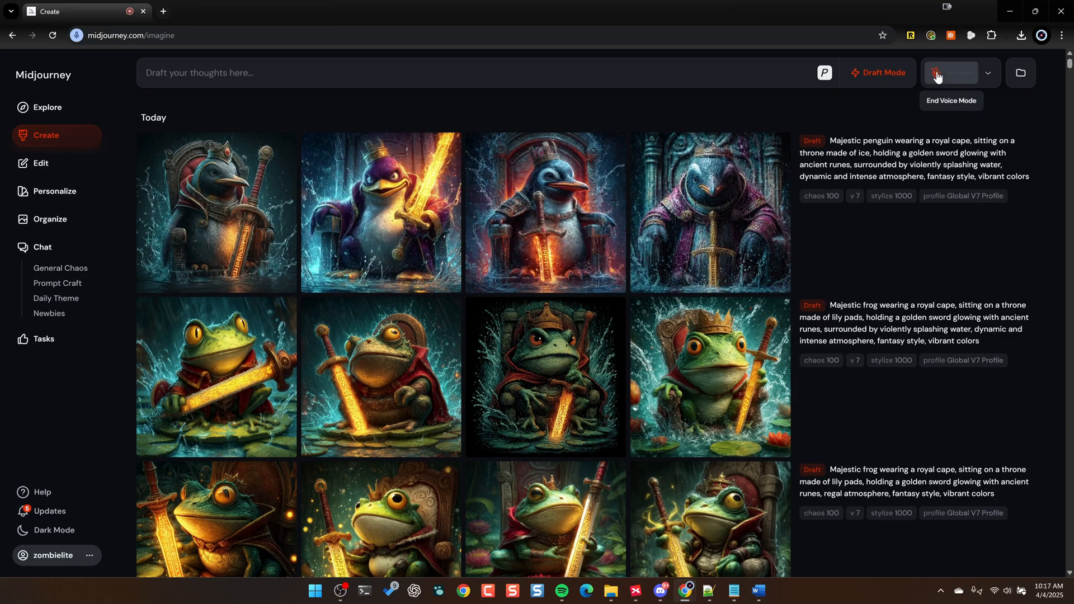
pyautogui.click(938, 77)
pyautogui.moveTo(912, 169)
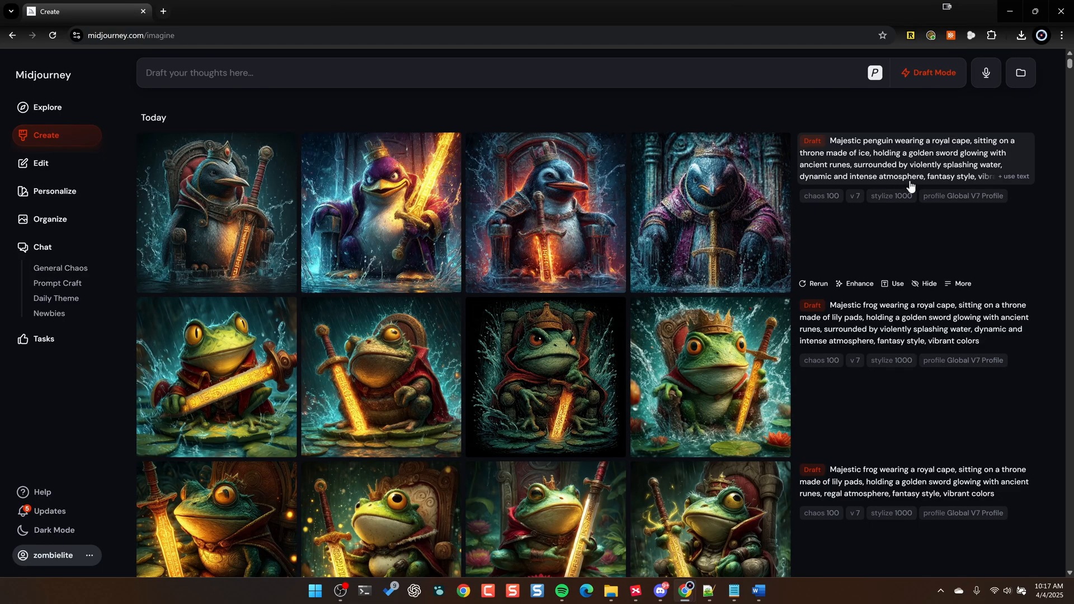
# - Review the majestic frog drafts and view the fourth regal-atmosphere image, with the frog gripping a glowing sword, at full size
pyautogui.scroll(-5, 792, 263)
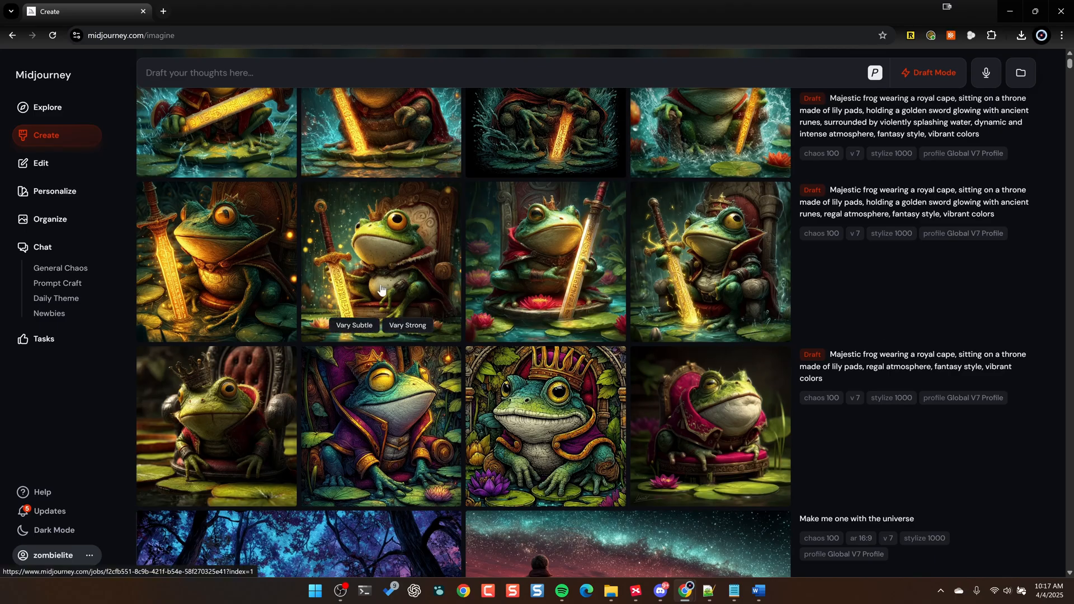
pyautogui.scroll(2, 583, 278)
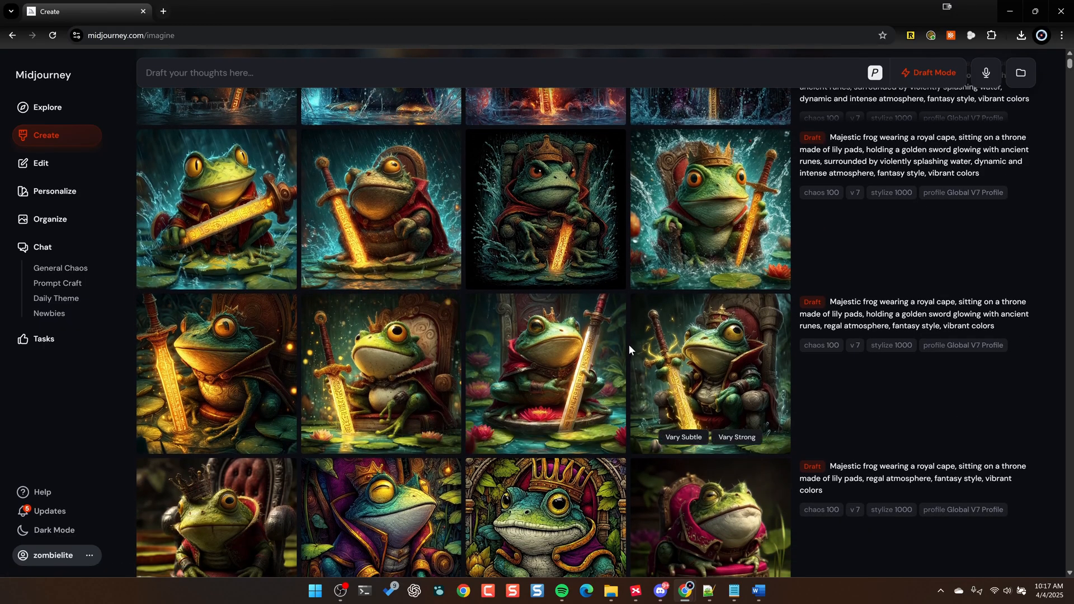
pyautogui.click(718, 359)
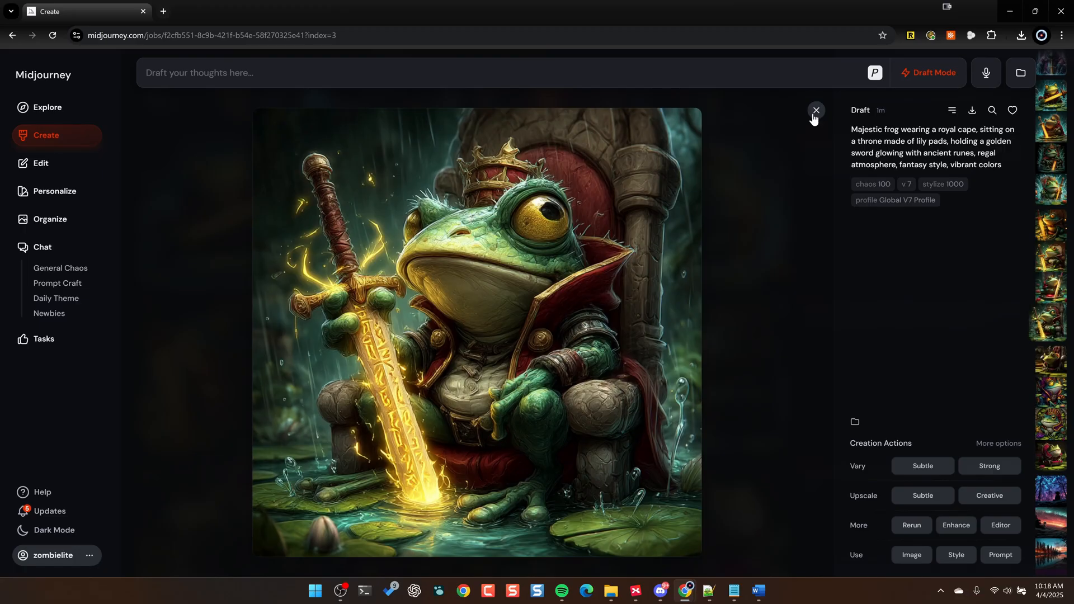
pyautogui.click(815, 111)
# - Create variations of the second penguin draft, with the purple crowned penguin, and run a Creative upscale on one of them
pyautogui.scroll(3, 664, 255)
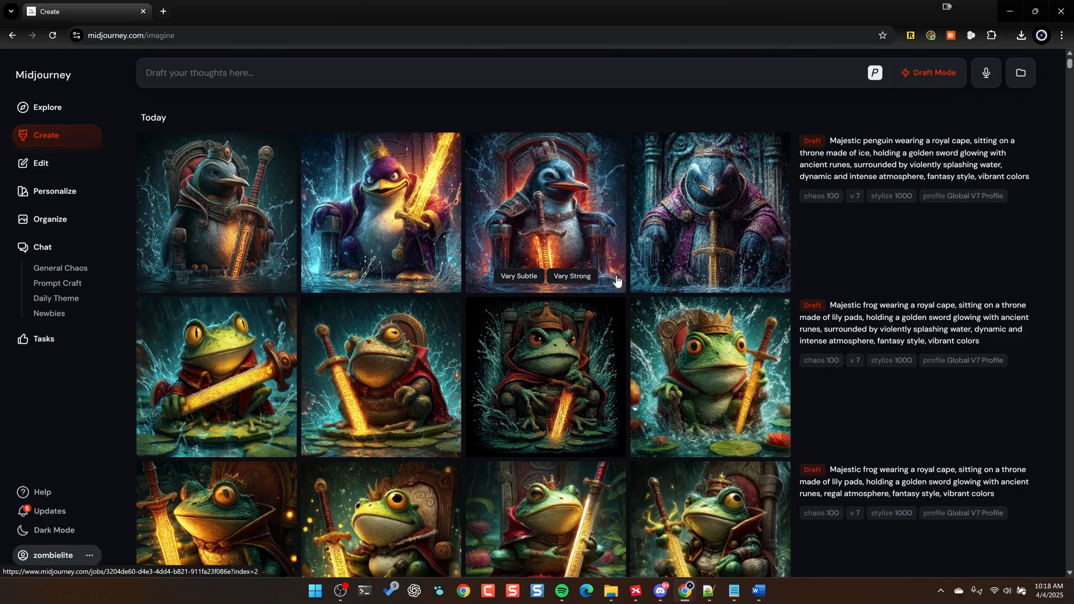
pyautogui.click(425, 218)
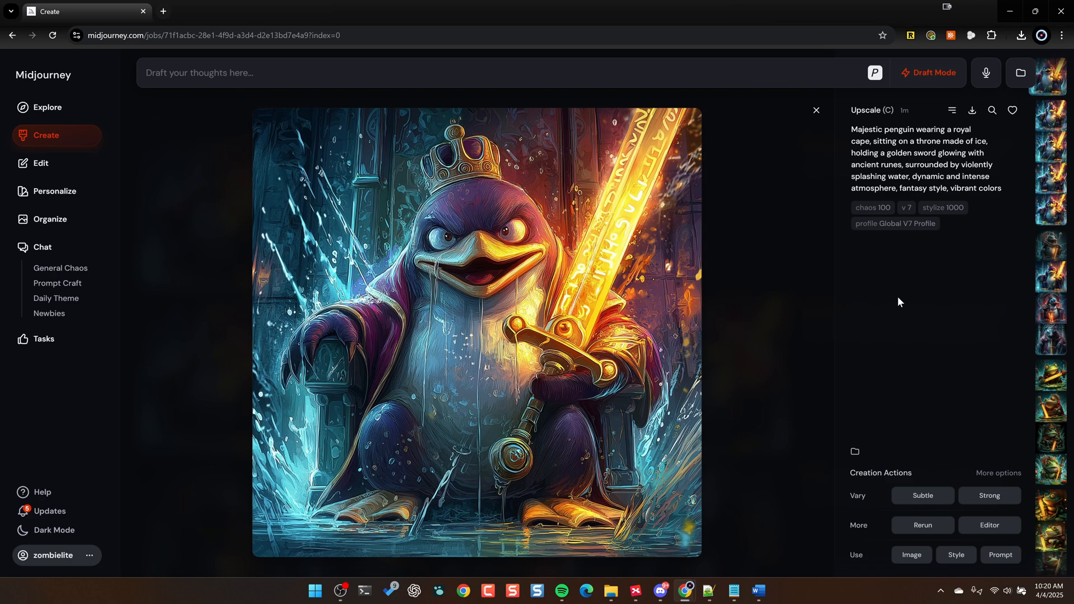
pyautogui.click(816, 112)
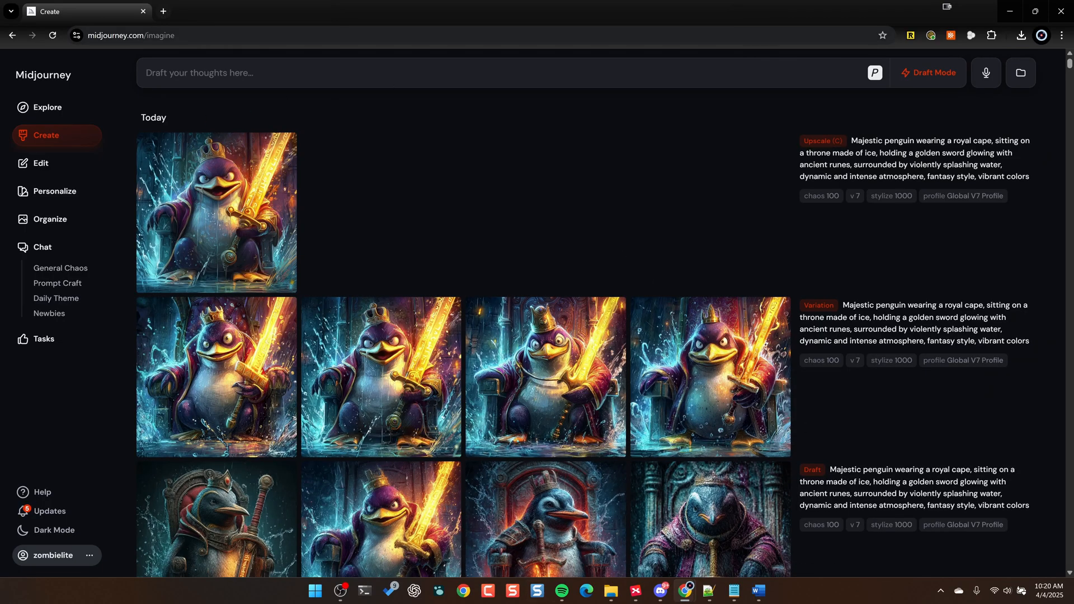
# - Restart Voice Mode and generate 16:9 drafts of a bustling alien marketplace, including an underwater version and one without personalization
pyautogui.click(986, 73)
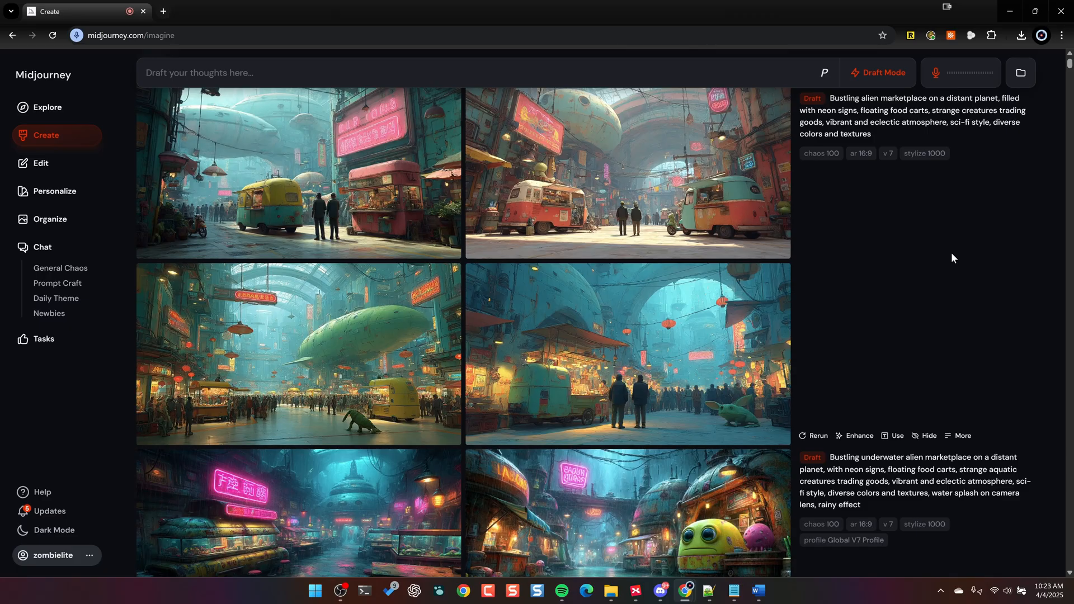
pyautogui.scroll(2, 664, 265)
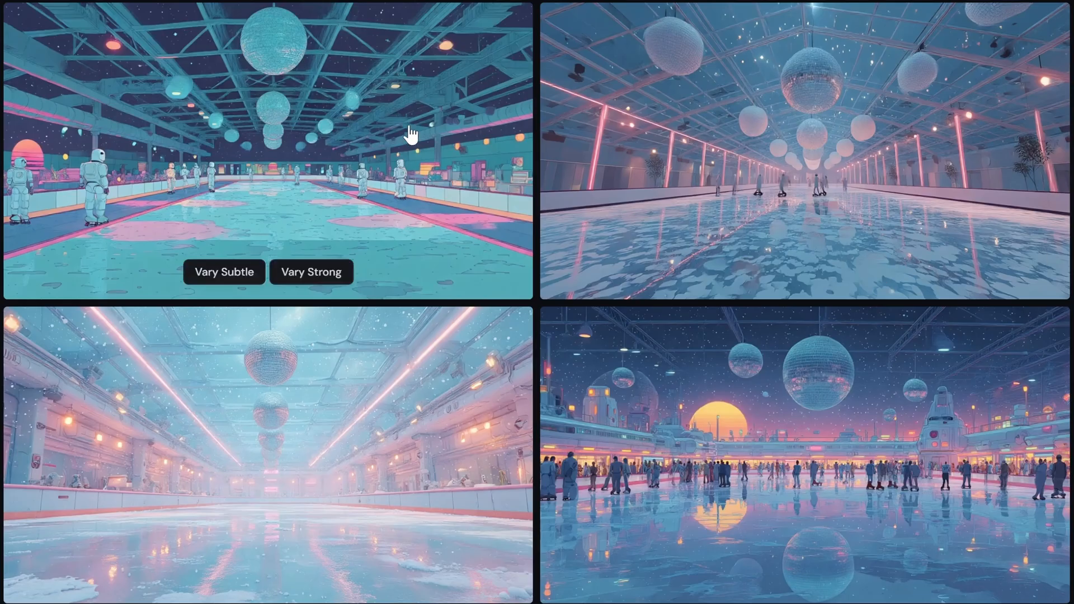
# - View the first disco-ball ice rink draft, with the robot skaters, at full size and look over the other rink images
pyautogui.click(391, 137)
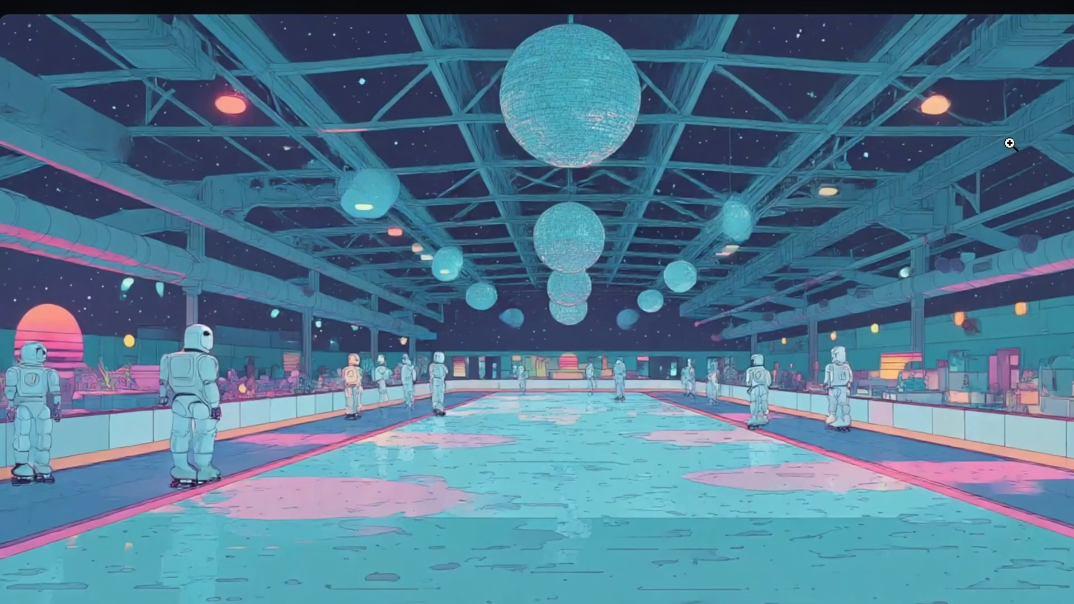
pyautogui.press('Escape')
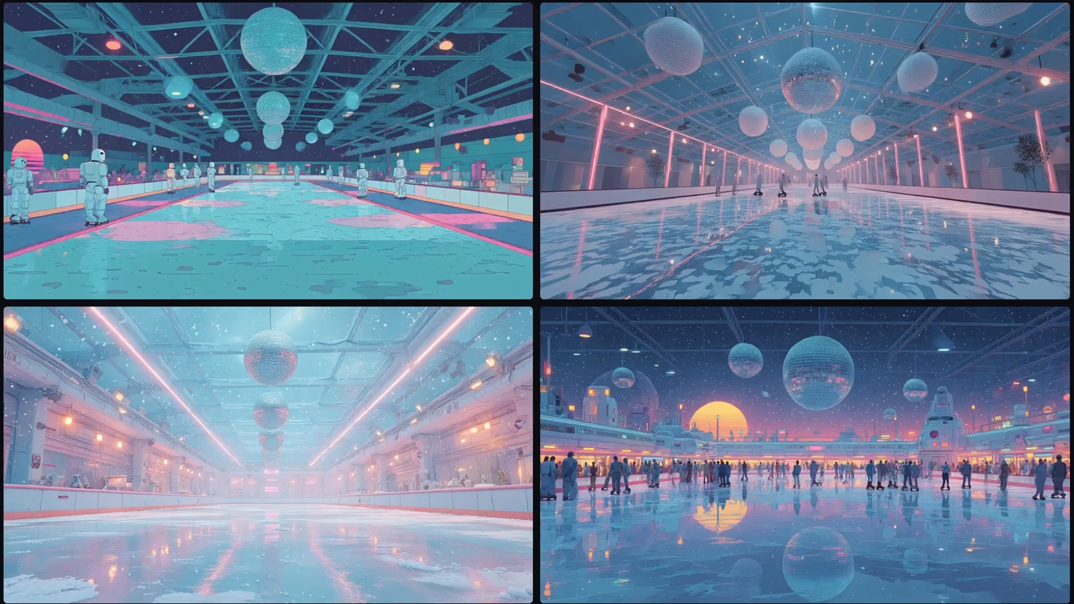
pyautogui.scroll(-2, 710, 135)
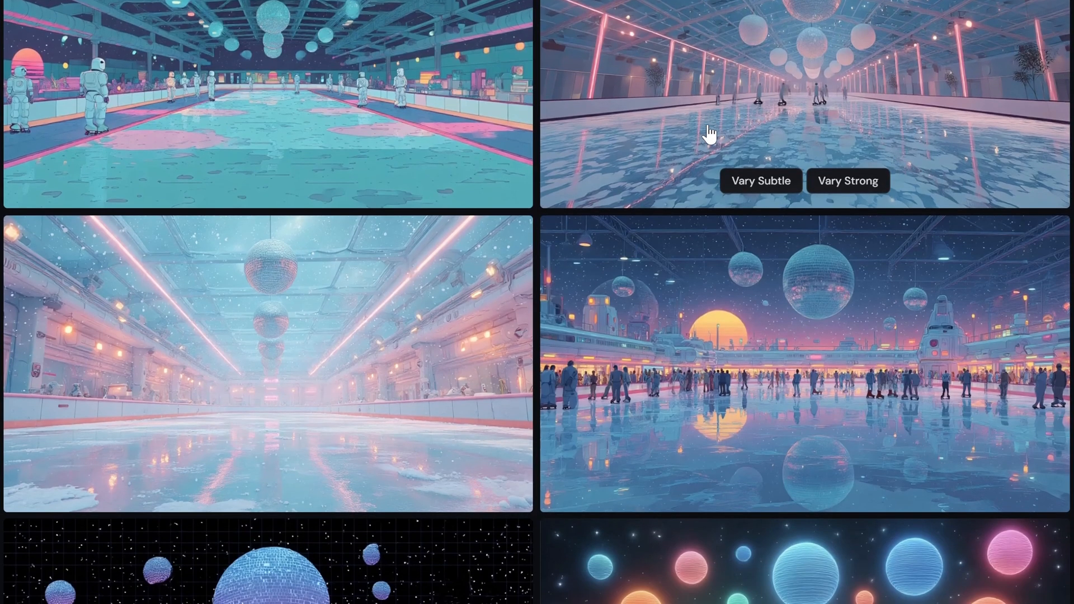